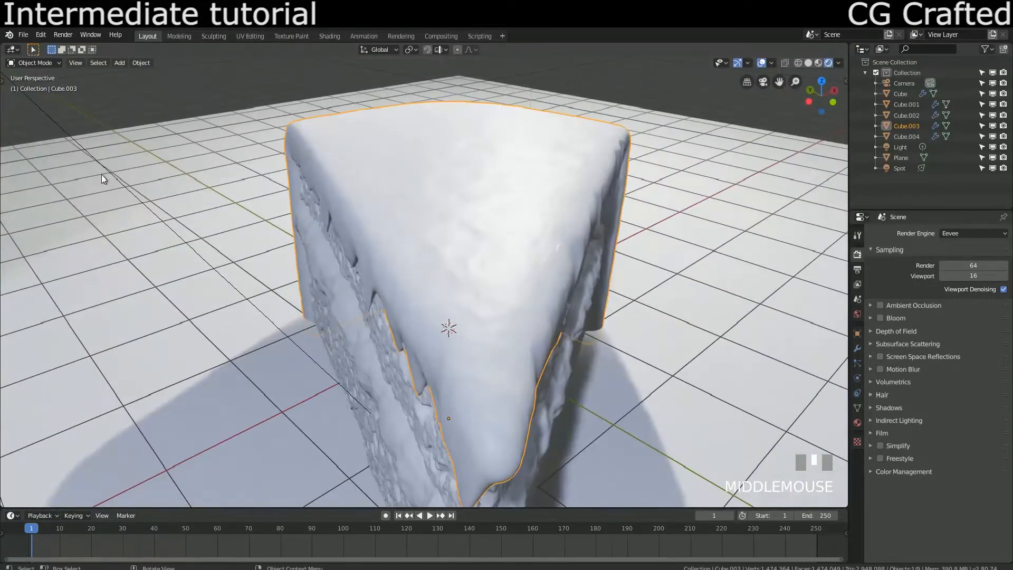
# Step: Examine the top icing's Subdivision Surface settings and the cake slice's side up close in the rendered view
pyautogui.click(62, 34)
pyautogui.click(68, 88)
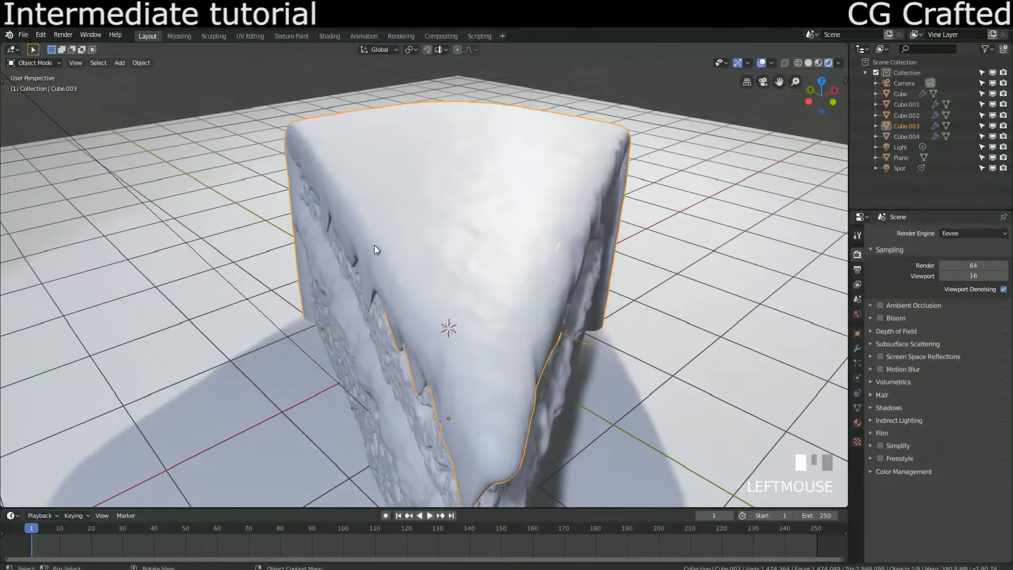
pyautogui.moveTo(375, 245); pyautogui.dragTo(393, 233, button='middle')
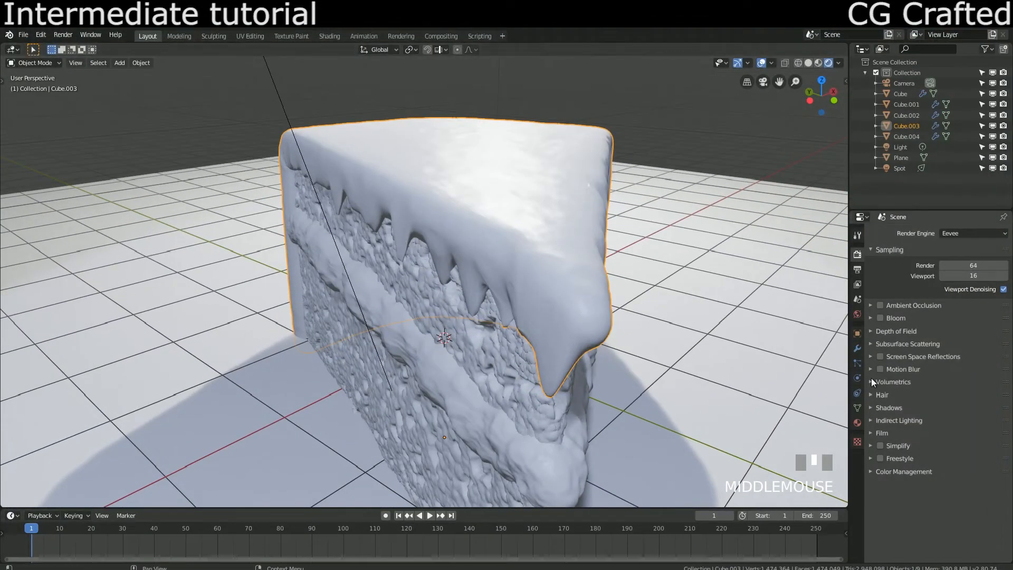
pyautogui.click(858, 348)
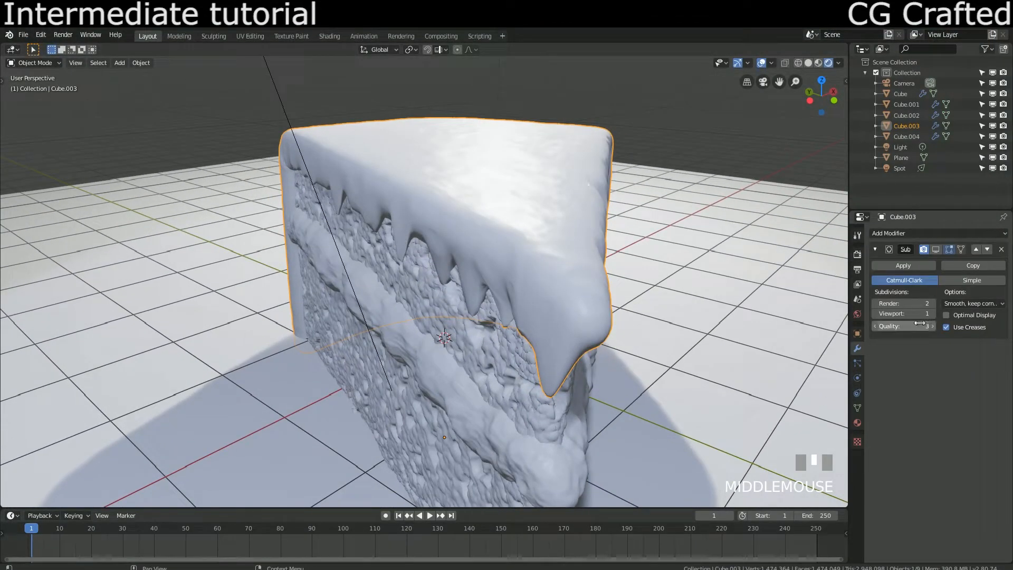
pyautogui.click(436, 217)
pyautogui.scroll(3, 413, 279)
pyautogui.keyDown('shift'); pyautogui.moveTo(453, 239); pyautogui.dragTo(410, 278, button='middle'); pyautogui.keyUp('shift')
pyautogui.scroll(-3, 410, 279)
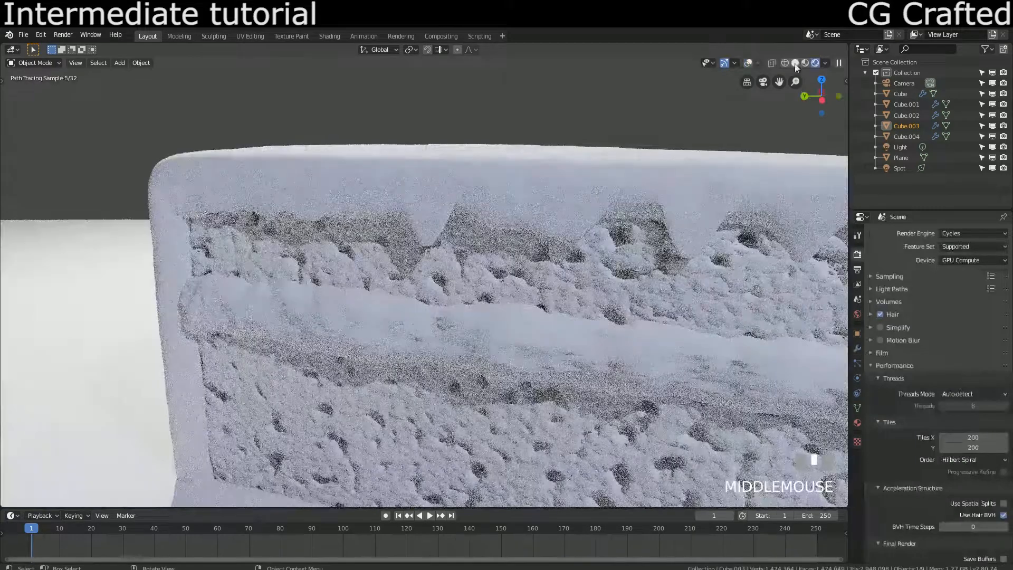
# Step: Set the render engine to Eevee and preview the cake slice in Rendered shading
pyautogui.click(795, 62)
pyautogui.moveTo(645, 169); pyautogui.dragTo(929, 100, button='middle')
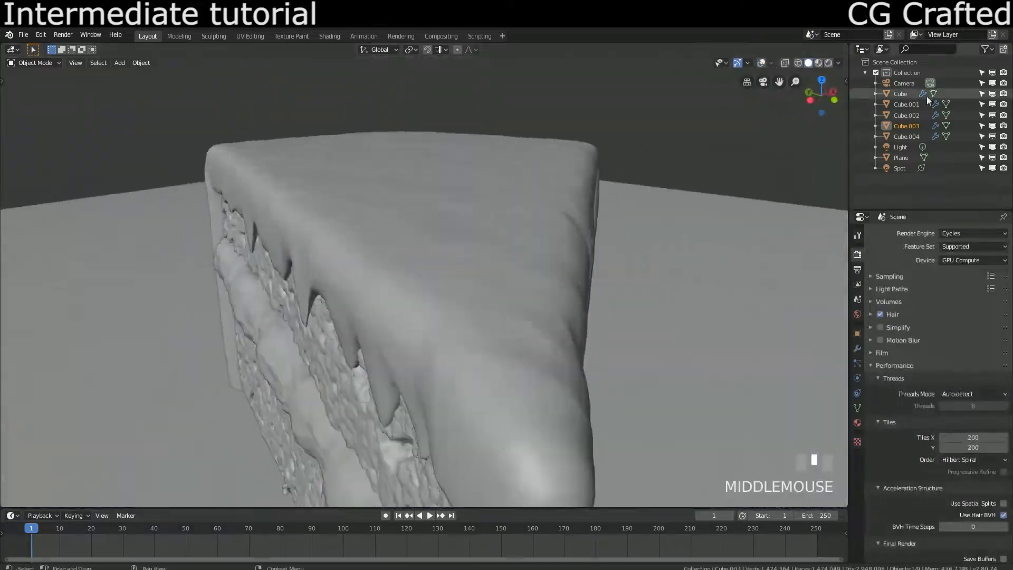
pyautogui.click(970, 232)
pyautogui.click(964, 246)
pyautogui.click(828, 62)
pyautogui.moveTo(575, 179)
pyautogui.mouseDown(button='middle')
pyautogui.moveTo(551, 179)
pyautogui.moveTo(587, 179)
pyautogui.moveTo(533, 194)
pyautogui.moveTo(587, 176)
pyautogui.moveTo(797, 173)
pyautogui.moveTo(588, 230)
pyautogui.moveTo(666, 229)
pyautogui.moveTo(481, 225)
pyautogui.moveTo(427, 273)
pyautogui.moveTo(355, 274)
pyautogui.moveTo(456, 239)
pyautogui.moveTo(299, 316)
pyautogui.mouseUp(button='middle')
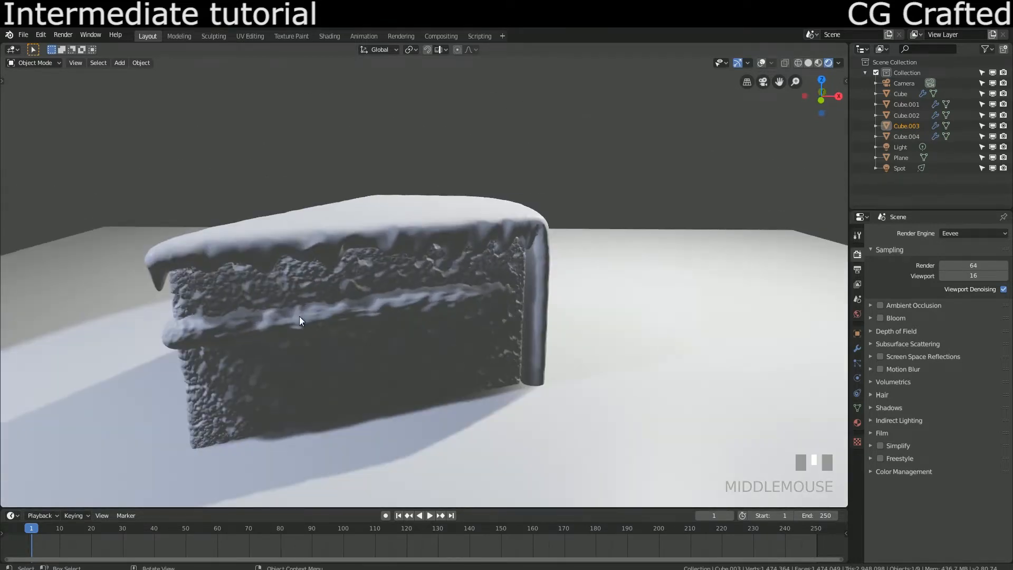
# Step: Show the viewport overlays and duplicate the middle frosting layer downward along Z into the lower sponge
pyautogui.hotkey('shift', 'alt', 'z')
pyautogui.click(369, 307)
pyautogui.moveTo(367, 303); pyautogui.dragTo(494, 232, button='middle')
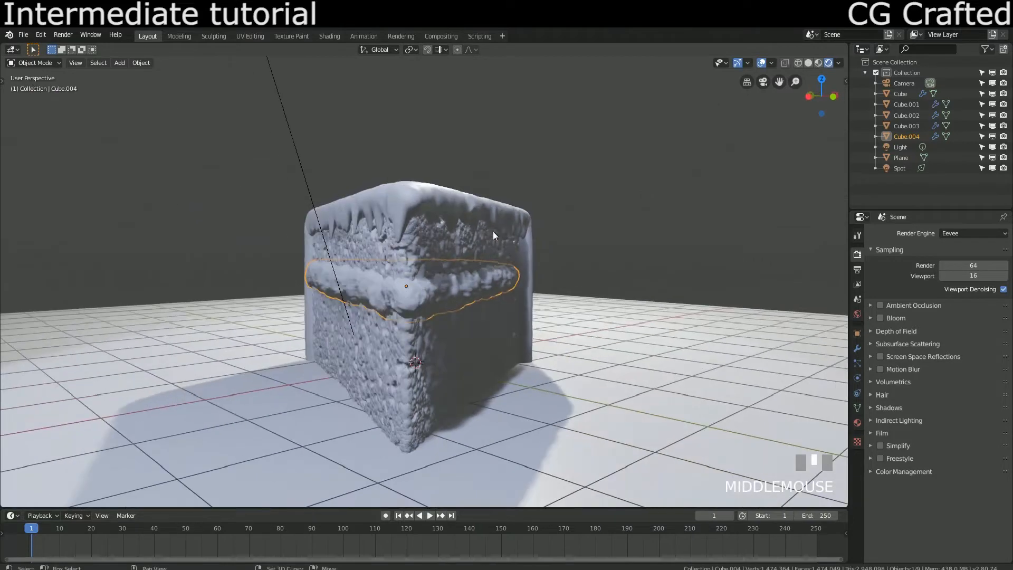
pyautogui.hotkey('shift', 'd')
pyautogui.press('z')
pyautogui.click(477, 292)
# Step: Flip the duplicated frosting layer vertically by scaling it by -1 along Z
pyautogui.moveTo(478, 292); pyautogui.dragTo(579, 274, button='middle')
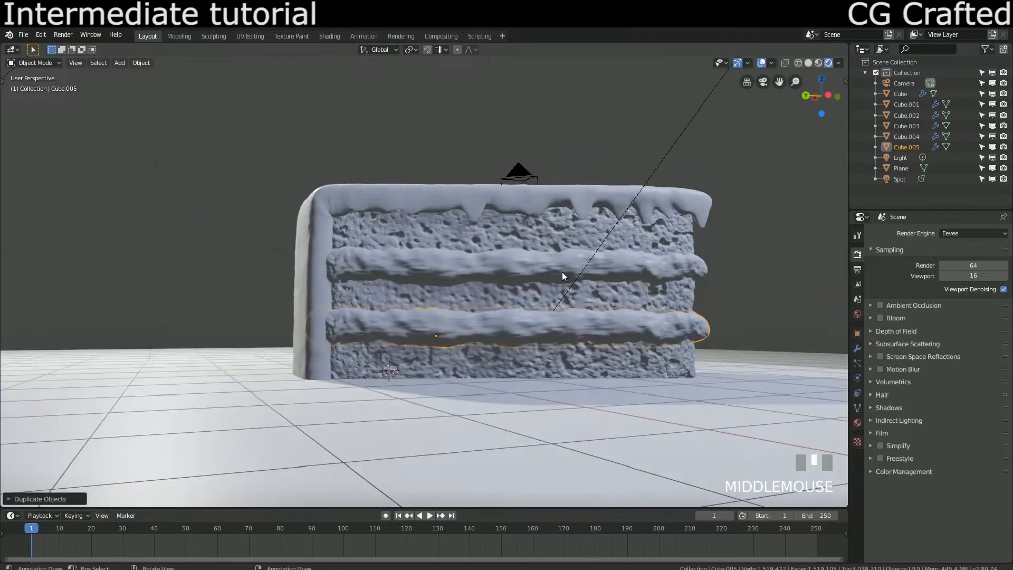
pyautogui.press('s')
pyautogui.press('z')
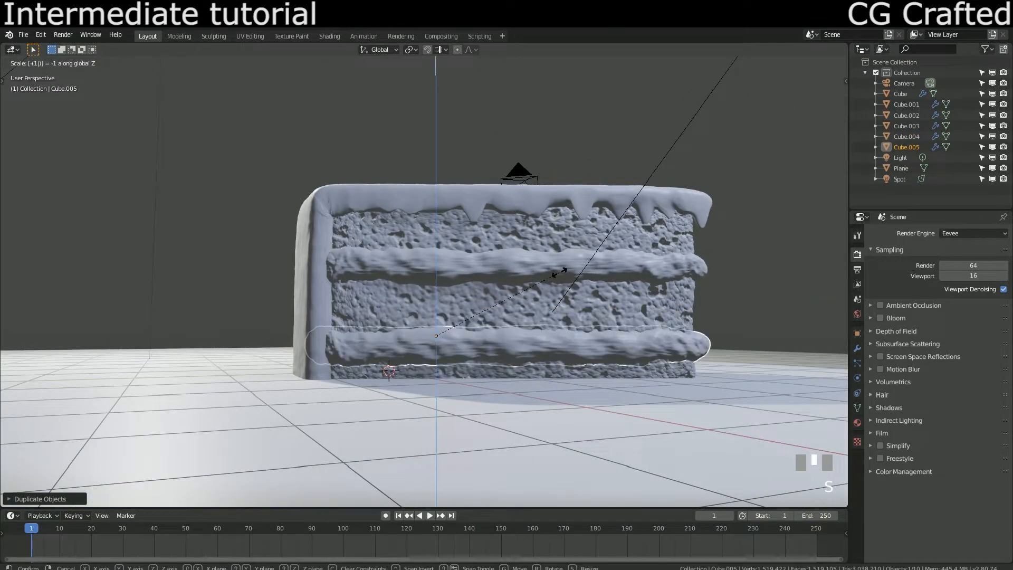
pyautogui.click(559, 272)
pyautogui.moveTo(560, 272); pyautogui.dragTo(302, 260, button='middle')
pyautogui.press('s')
pyautogui.press('x')
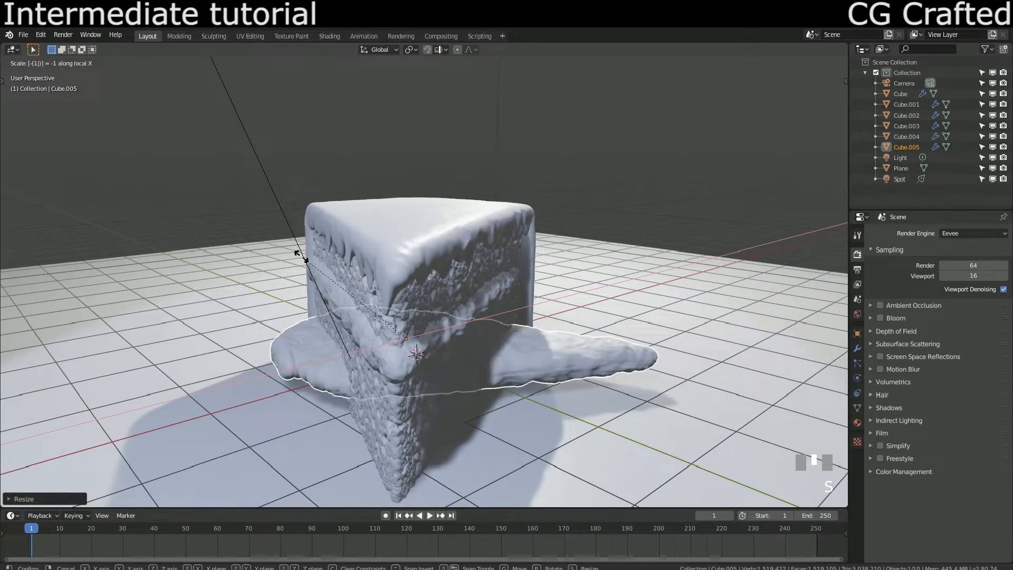
pyautogui.press('Escape')
# Step: Raise the lower frosting layer along Z to space the sponge layers more evenly
pyautogui.moveTo(271, 331); pyautogui.dragTo(355, 312, button='middle')
pyautogui.scroll(3, 430, 305)
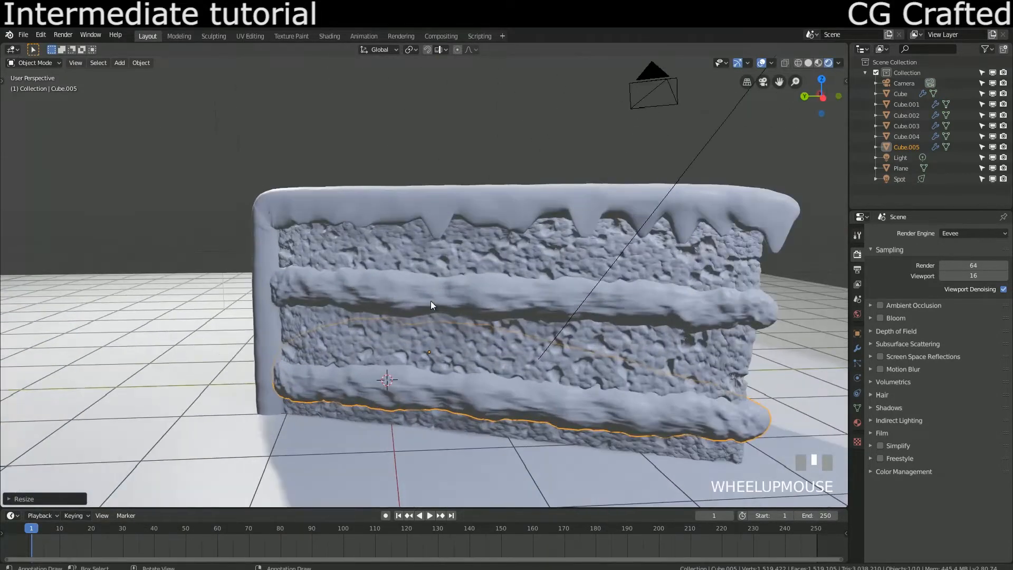
pyautogui.press('g')
pyautogui.press('z')
pyautogui.click(436, 309)
# Step: Adjust the height of the upper frosting layer along Z
pyautogui.moveTo(437, 309); pyautogui.dragTo(268, 300, button='middle')
pyautogui.click(308, 251)
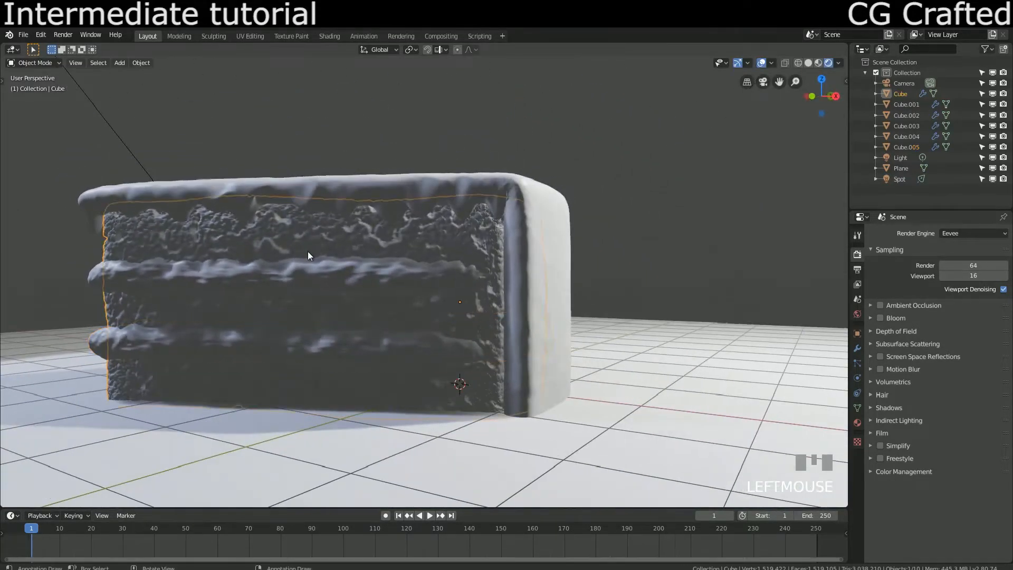
pyautogui.press('g')
pyautogui.press('z')
pyautogui.click(299, 267)
pyautogui.moveTo(299, 267); pyautogui.dragTo(335, 303, button='middle')
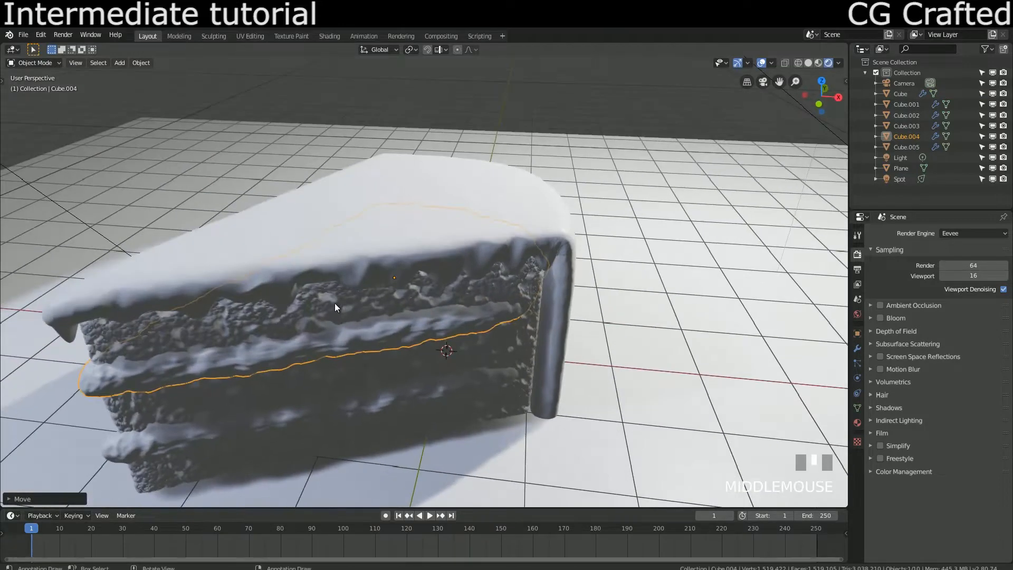
pyautogui.click(457, 227)
pyautogui.moveTo(458, 227); pyautogui.dragTo(268, 300, button='middle')
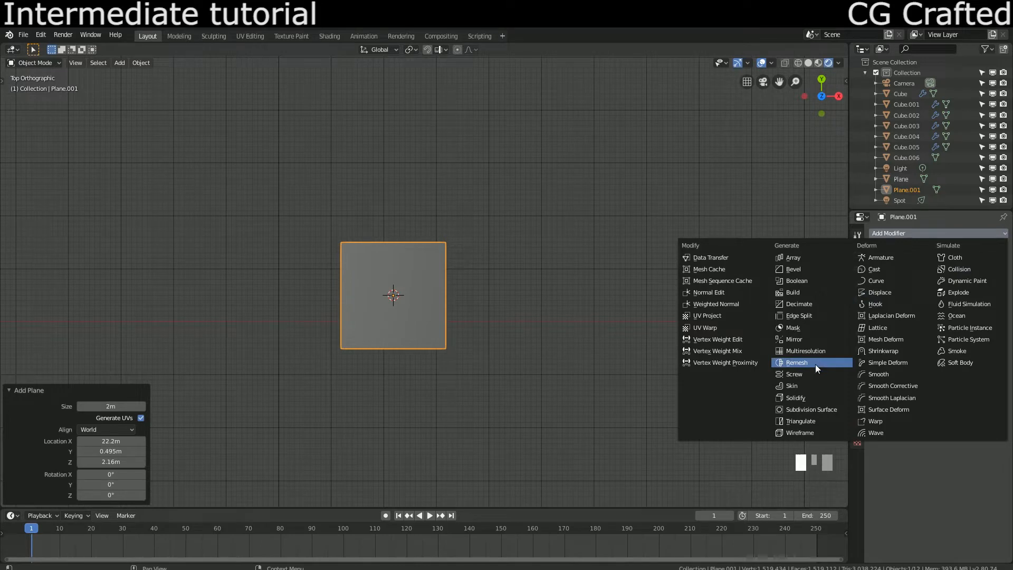
# Step: Add a Subdivision Surface modifier to the new plane, set its viewport subdivisions to 2, and apply it
pyautogui.click(802, 409)
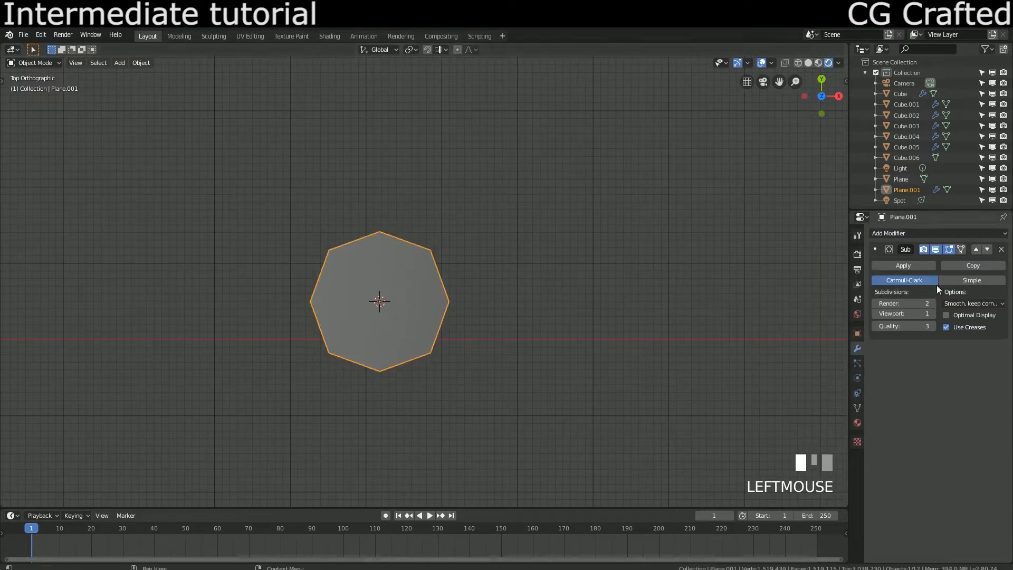
pyautogui.click(931, 313)
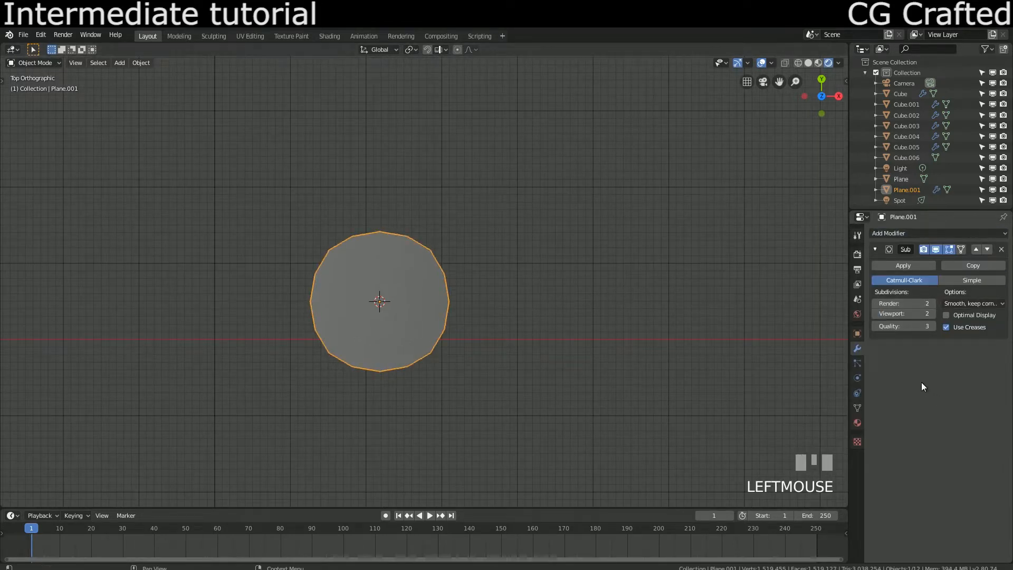
pyautogui.click(904, 266)
# Step: Select every other vertex on the disc's outer edge and scale them inward to about 0.6, forming an eight-pointed star
pyautogui.press('Tab')
pyautogui.click(437, 280)
pyautogui.click(444, 274)
pyautogui.keyDown('shift'); pyautogui.click(444, 330); pyautogui.keyUp('shift')
pyautogui.keyDown('shift'); pyautogui.click(315, 330); pyautogui.keyUp('shift')
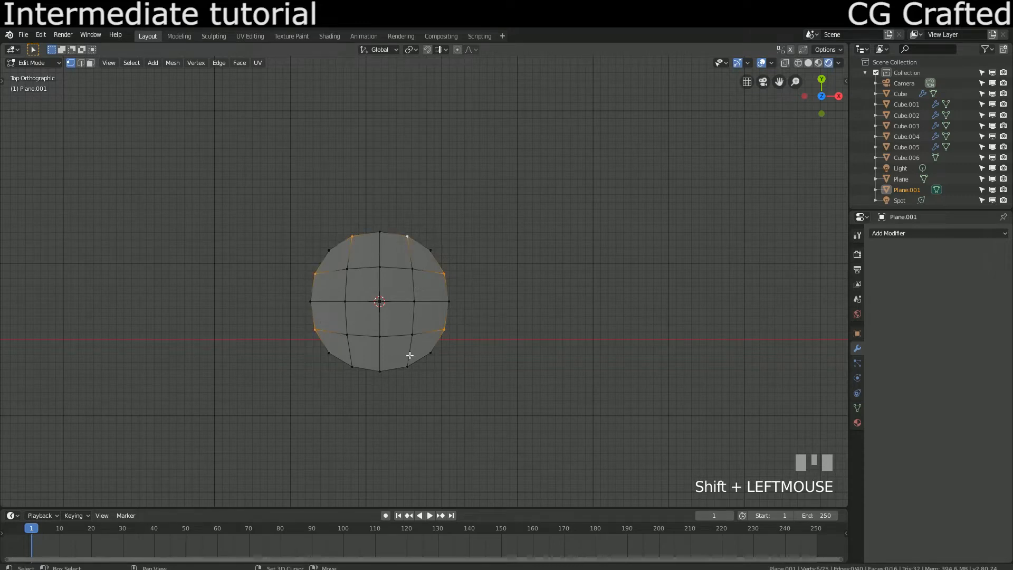
pyautogui.keyDown('shift'); pyautogui.click(353, 364); pyautogui.keyUp('shift')
pyautogui.press('s')
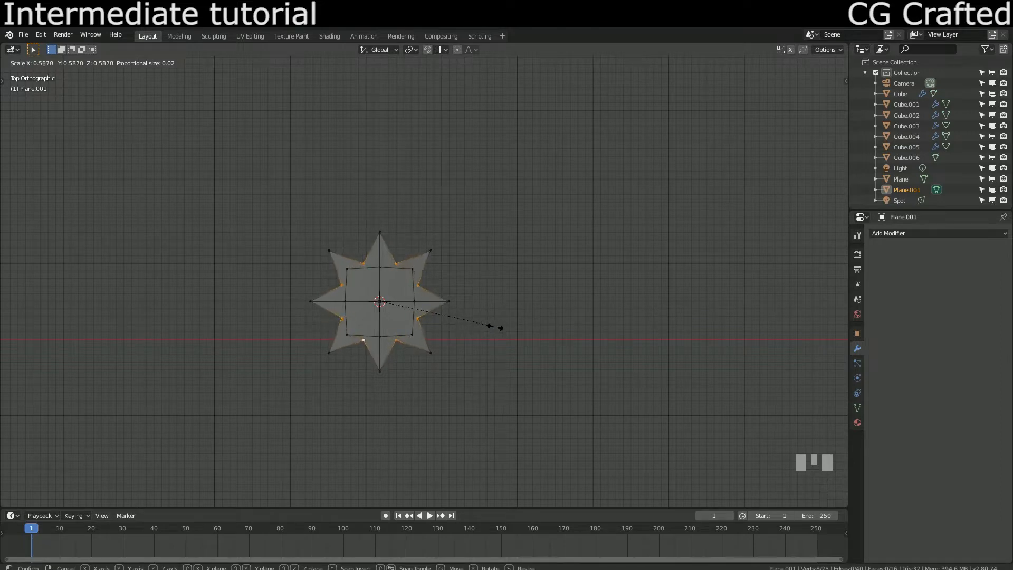
pyautogui.click(501, 327)
# Step: Select the four corner vertices of the star's inner square and scale them inward
pyautogui.click(324, 279)
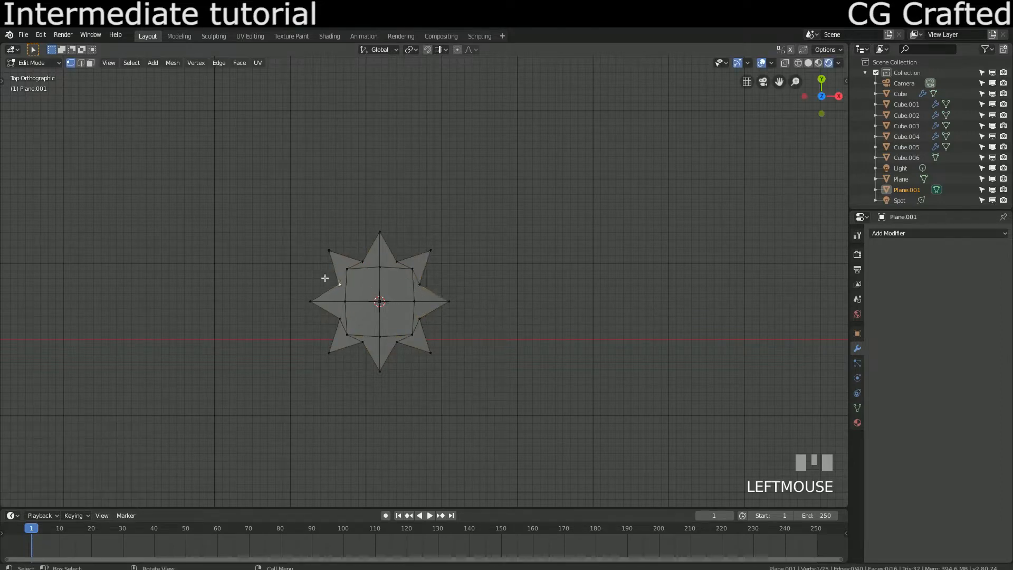
pyautogui.click(337, 270)
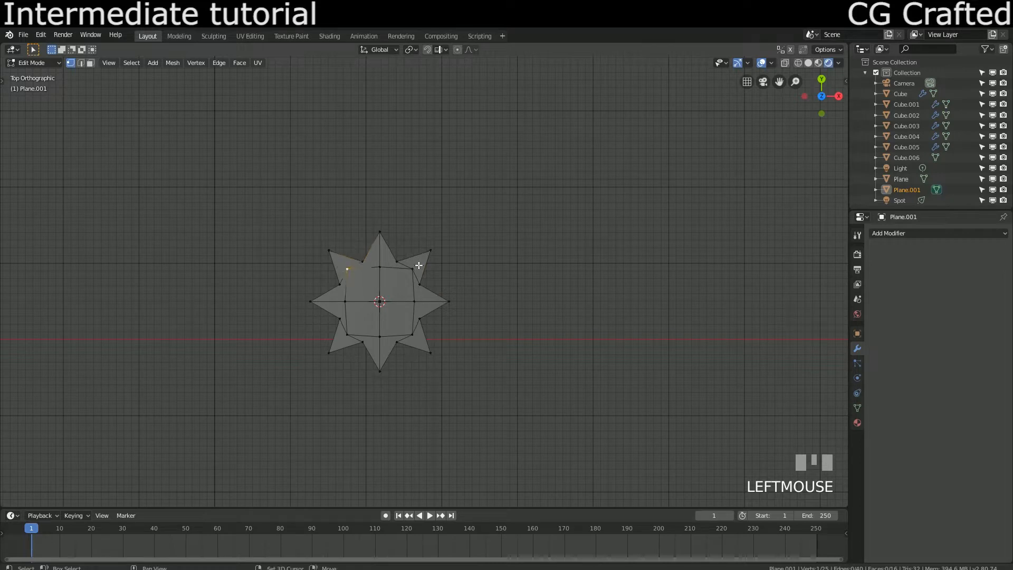
pyautogui.keyDown('shift'); pyautogui.click(418, 268); pyautogui.keyUp('shift')
pyautogui.keyDown('shift'); pyautogui.click(348, 335); pyautogui.keyUp('shift')
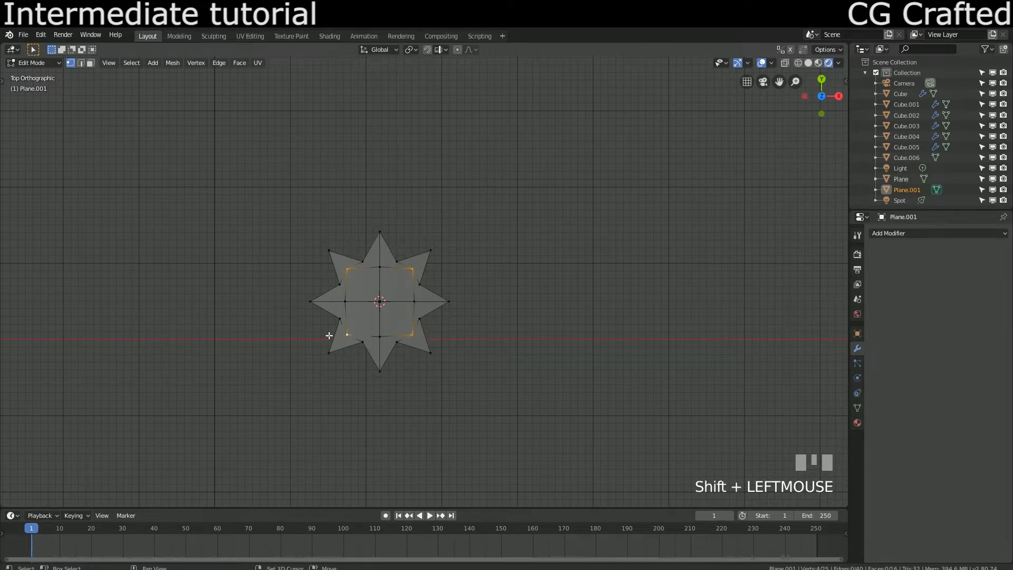
pyautogui.press('s')
pyautogui.click(355, 321)
# Step: Select all faces of the star and delete only the faces, keeping the edges
pyautogui.press('3')
pyautogui.click(423, 310)
pyautogui.keyDown('ctrl'); pyautogui.click(363, 272); pyautogui.keyUp('ctrl')
pyautogui.keyDown('ctrl'); pyautogui.click(361, 270); pyautogui.keyUp('ctrl')
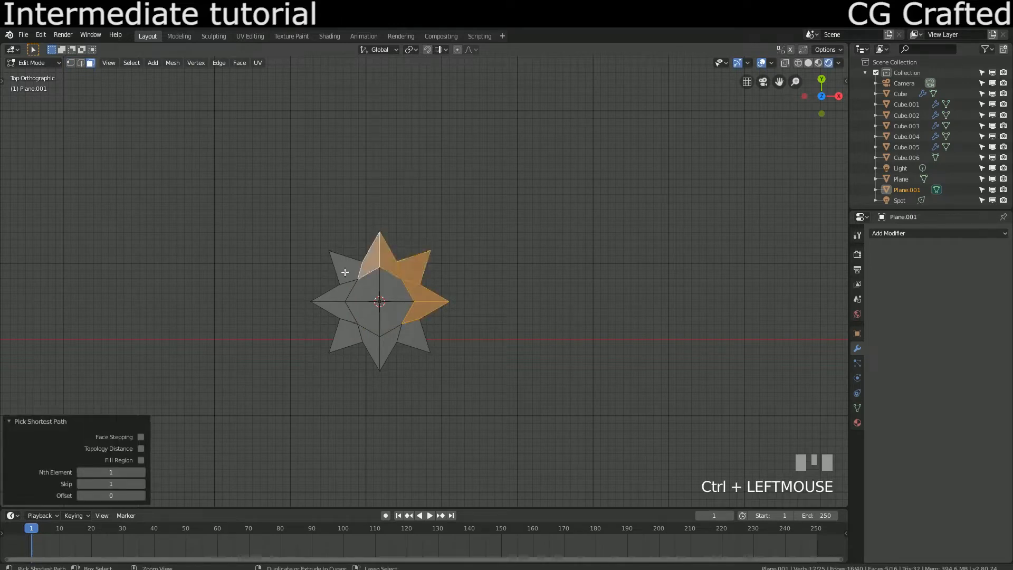
pyautogui.keyDown('ctrl'); pyautogui.click(346, 313); pyautogui.keyUp('ctrl')
pyautogui.keyDown('ctrl'); pyautogui.click(352, 333); pyautogui.keyUp('ctrl')
pyautogui.keyDown('ctrl'); pyautogui.click(378, 344); pyautogui.keyUp('ctrl')
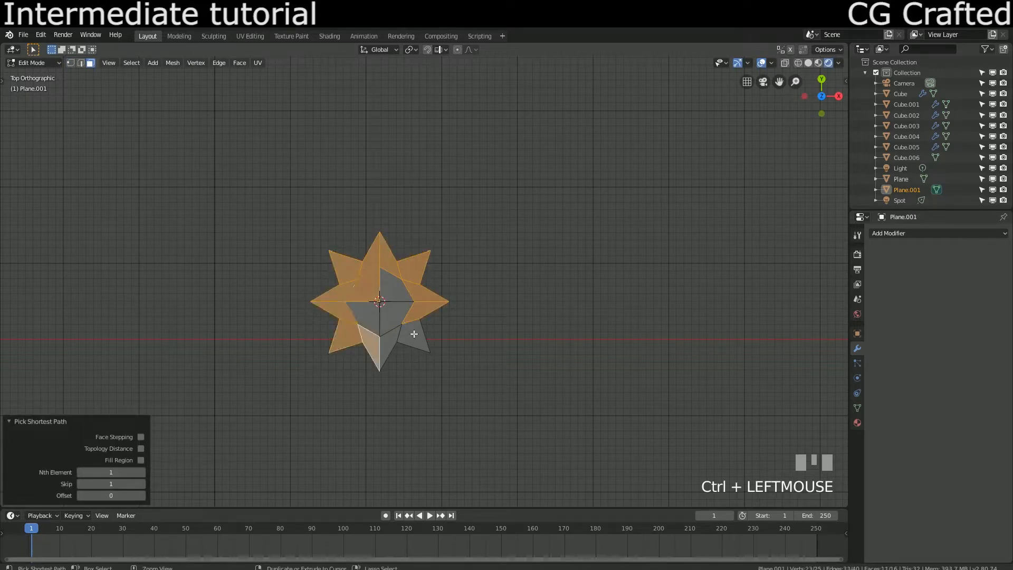
pyautogui.keyDown('ctrl'); pyautogui.click(412, 335); pyautogui.keyUp('ctrl')
pyautogui.keyDown('ctrl'); pyautogui.click(387, 315); pyautogui.keyUp('ctrl')
pyautogui.keyDown('ctrl'); pyautogui.click(389, 286); pyautogui.keyUp('ctrl')
pyautogui.keyDown('ctrl'); pyautogui.click(364, 317); pyautogui.keyUp('ctrl')
pyautogui.press('x')
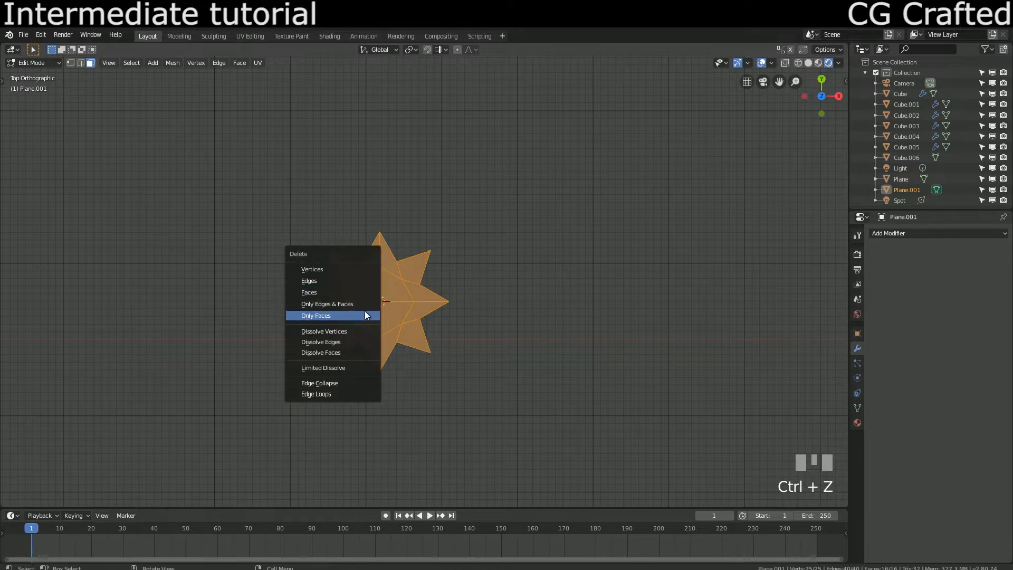
pyautogui.click(365, 311)
# Step: Select the inner ring and spoke edges of the star and delete them
pyautogui.press('2')
pyautogui.click(372, 274)
pyautogui.keyDown('shift'); pyautogui.moveTo(373, 274); pyautogui.dragTo(380, 264); pyautogui.keyUp('shift')
pyautogui.keyDown('shift'); pyautogui.click(358, 281); pyautogui.keyUp('shift')
pyautogui.keyDown('shift'); pyautogui.click(356, 300); pyautogui.keyUp('shift')
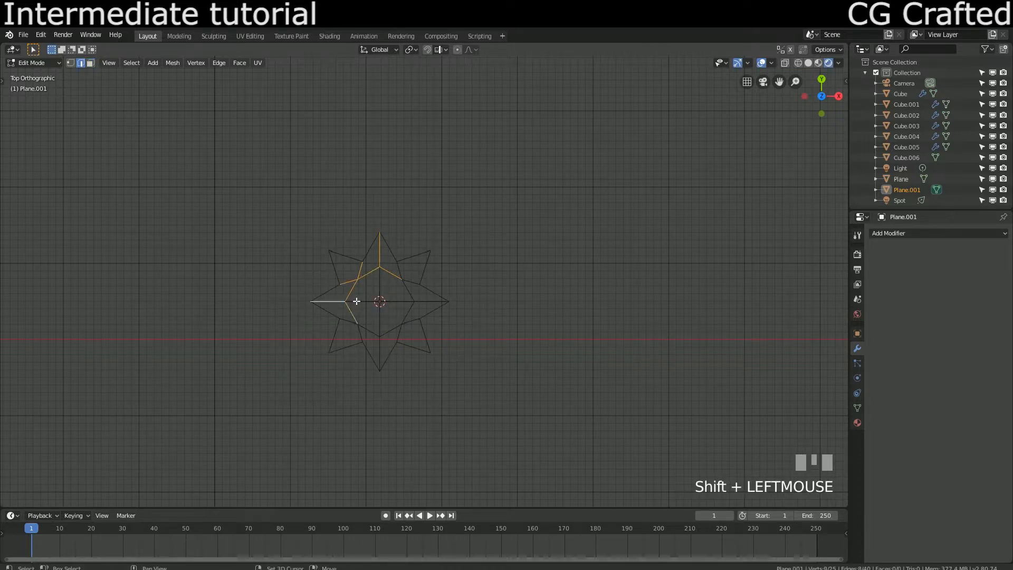
pyautogui.keyDown('shift'); pyautogui.click(430, 302); pyautogui.keyUp('shift')
pyautogui.scroll(2, 402, 287)
pyautogui.keyDown('shift'); pyautogui.click(402, 283); pyautogui.keyUp('shift')
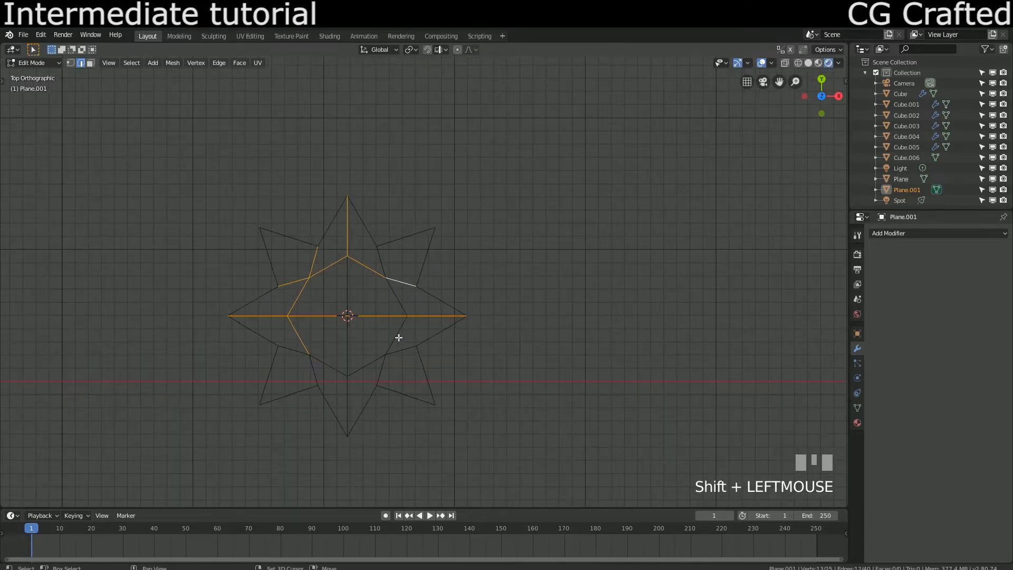
pyautogui.keyDown('shift'); pyautogui.click(296, 358); pyautogui.keyUp('shift')
pyautogui.keyDown('shift'); pyautogui.click(384, 366); pyautogui.keyUp('shift')
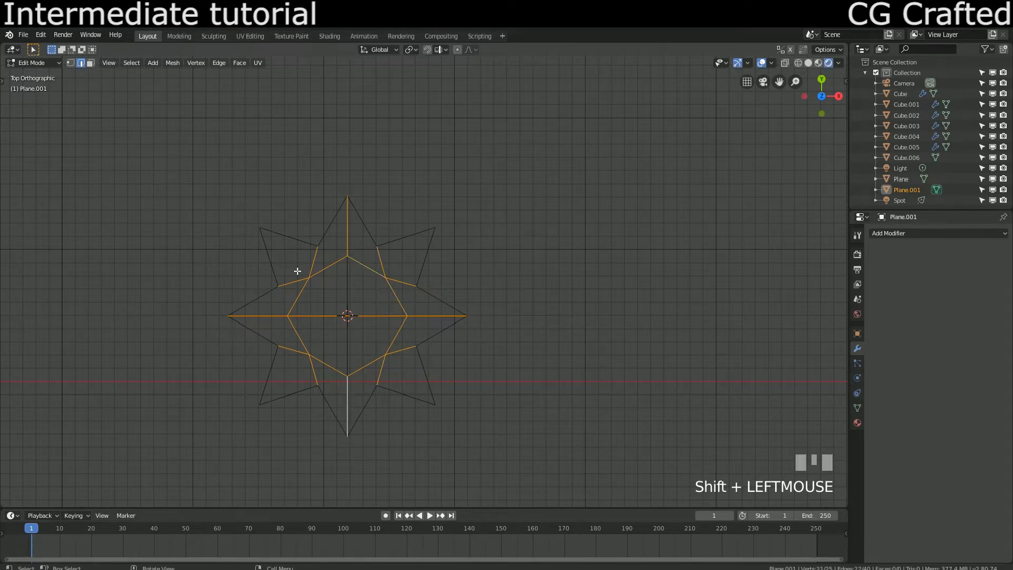
pyautogui.press('x')
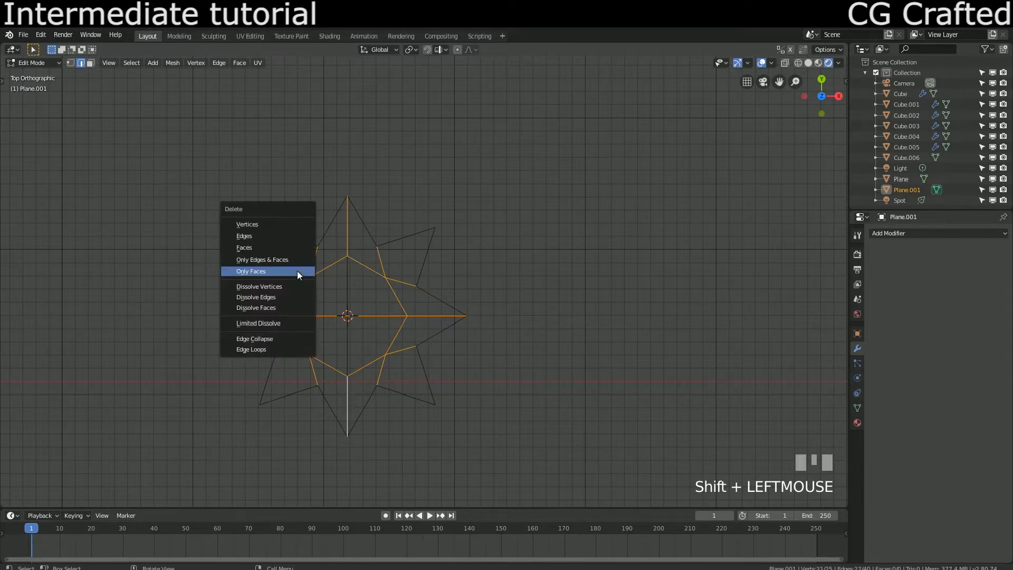
pyautogui.click(282, 237)
# Step: Delete the remaining inner edges at the star's centre so only its outline is left
pyautogui.scroll(-2, 352, 277)
pyautogui.press('Tab')
pyautogui.scroll(3, 353, 277)
pyautogui.press('Tab')
pyautogui.click(359, 285)
pyautogui.keyDown('shift'); pyautogui.click(363, 326); pyautogui.keyUp('shift')
pyautogui.press('x')
pyautogui.click(363, 327)
pyautogui.press('Tab')
pyautogui.scroll(-3, 384, 265)
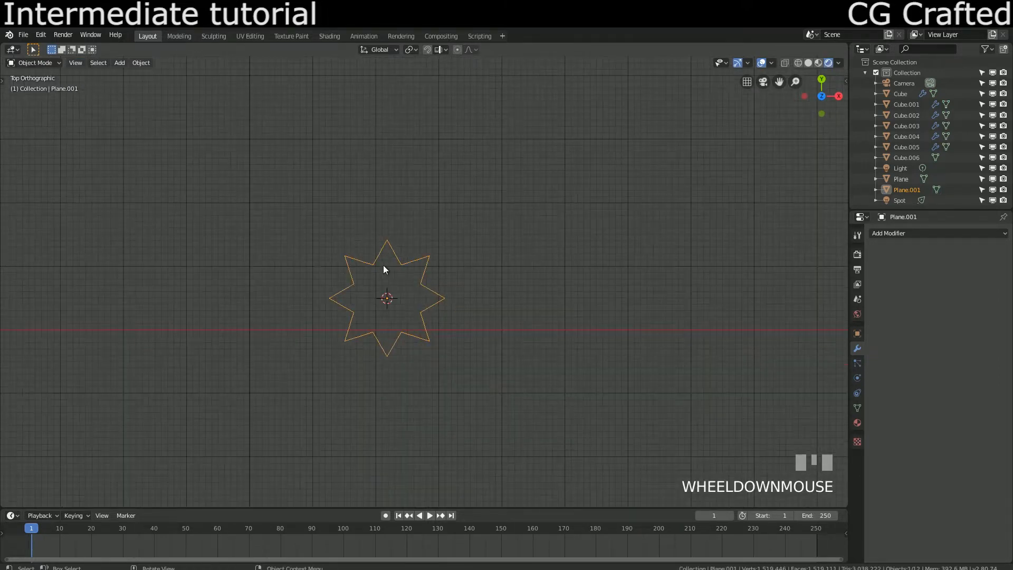
# Step: Convert the star outline from a mesh into a curve
pyautogui.click(134, 66)
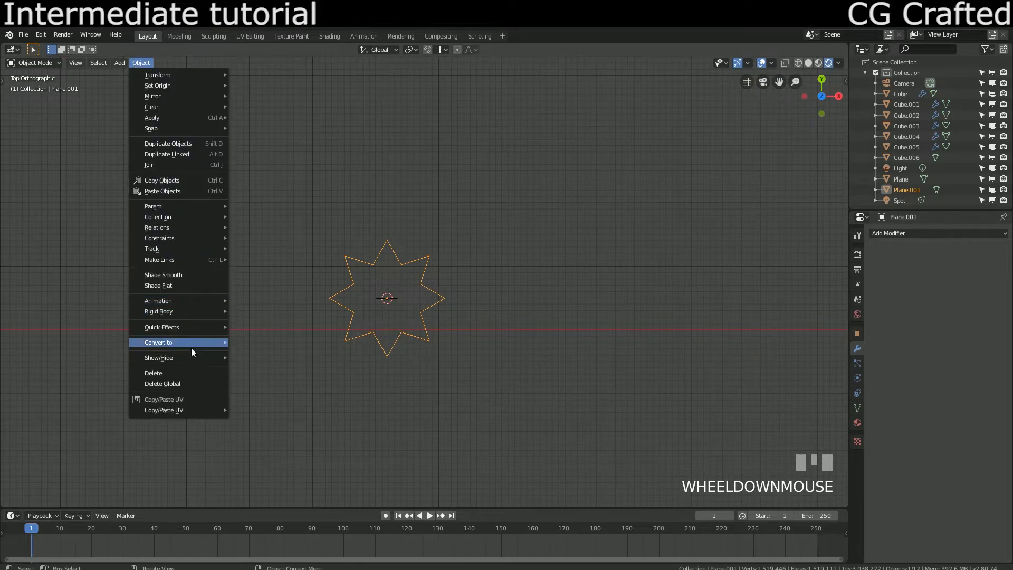
pyautogui.moveTo(175, 346)
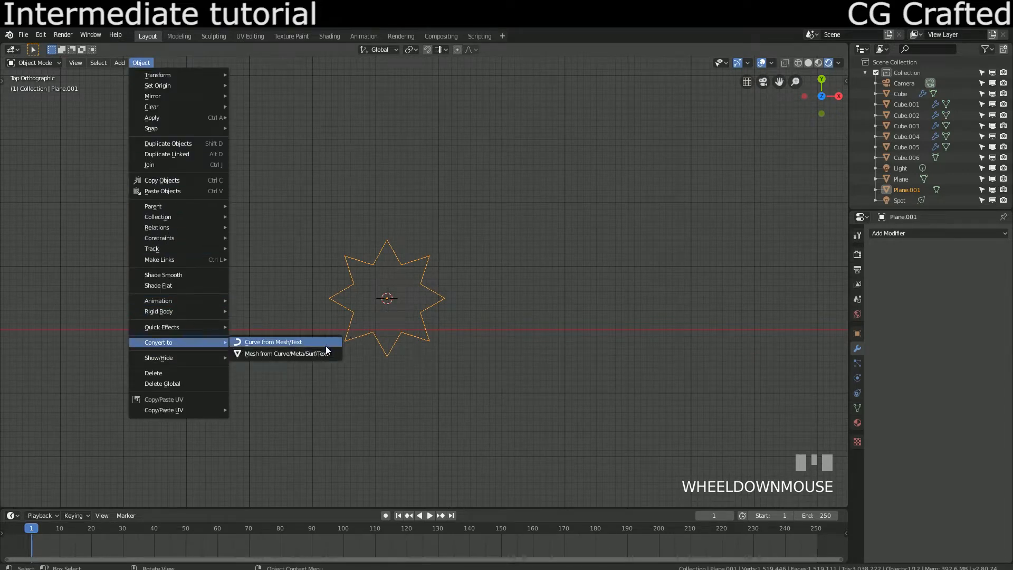
pyautogui.click(313, 343)
pyautogui.scroll(-2, 314, 343)
pyautogui.moveTo(315, 343); pyautogui.dragTo(464, 255, button='middle')
pyautogui.hotkey('shift', 'a')
pyautogui.moveTo(463, 255)
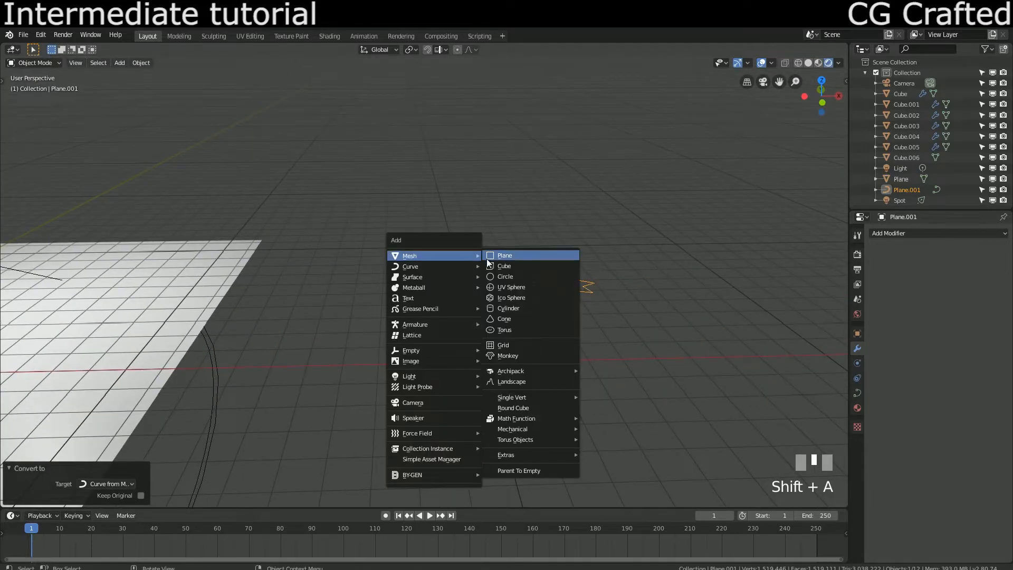
pyautogui.press('Escape')
# Step: Deselect everything, add a Bezier curve, and move it about -3.66 m along X away from the star
pyautogui.press('a')
pyautogui.hotkey('shift', 'a')
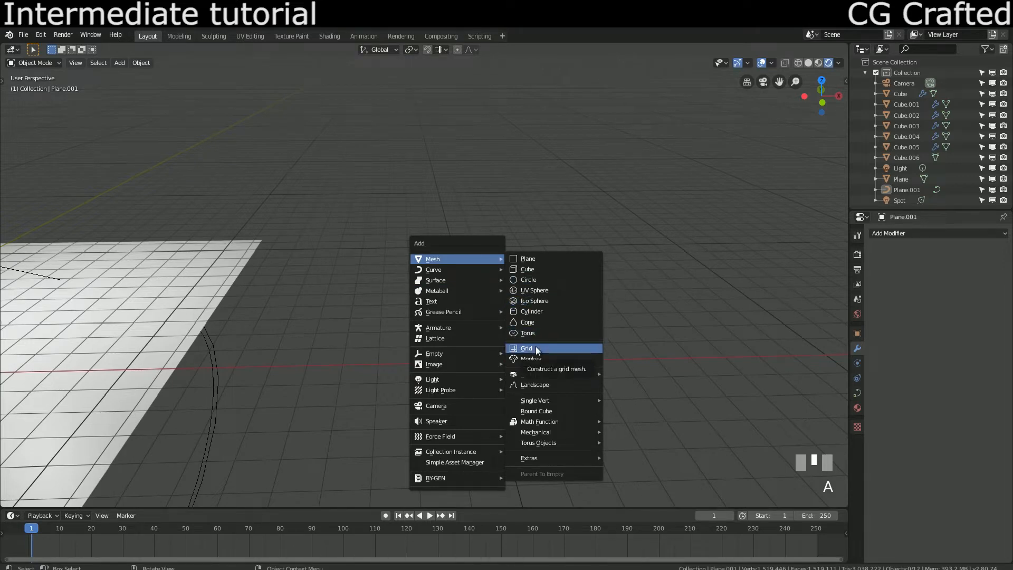
pyautogui.click(522, 270)
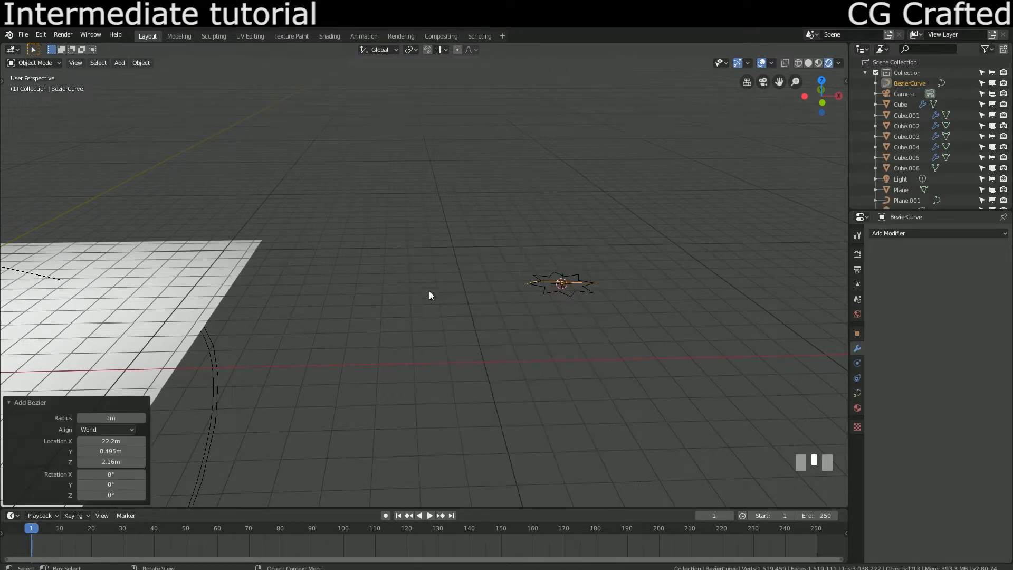
pyautogui.moveTo(451, 285); pyautogui.dragTo(388, 315, button='middle')
pyautogui.press('g')
pyautogui.press('x')
pyautogui.click(507, 297)
# Step: Rotate the Bezier curve so that it stands upright beside the star outline
pyautogui.press('r')
pyautogui.press('x')
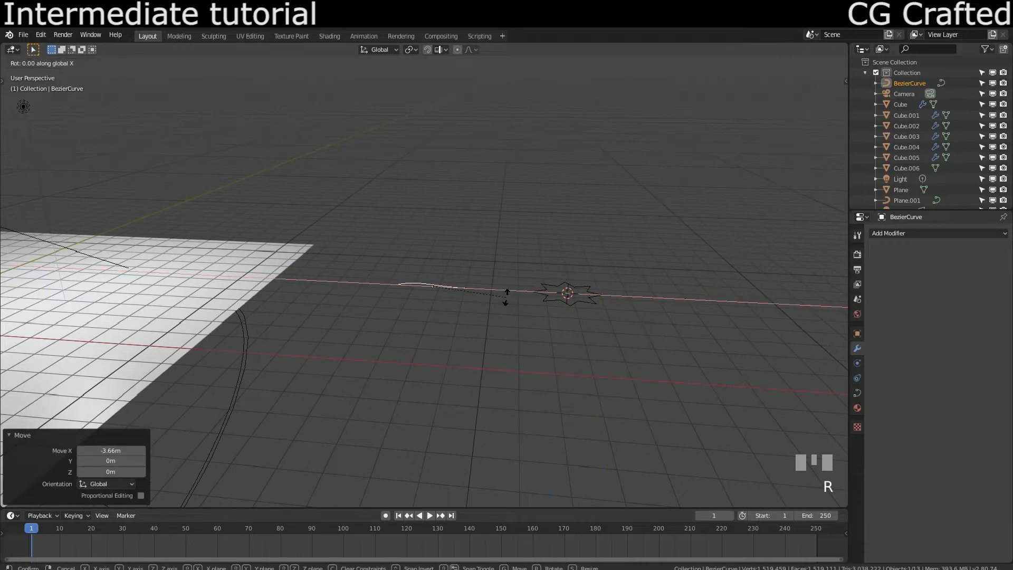
pyautogui.press('Return')
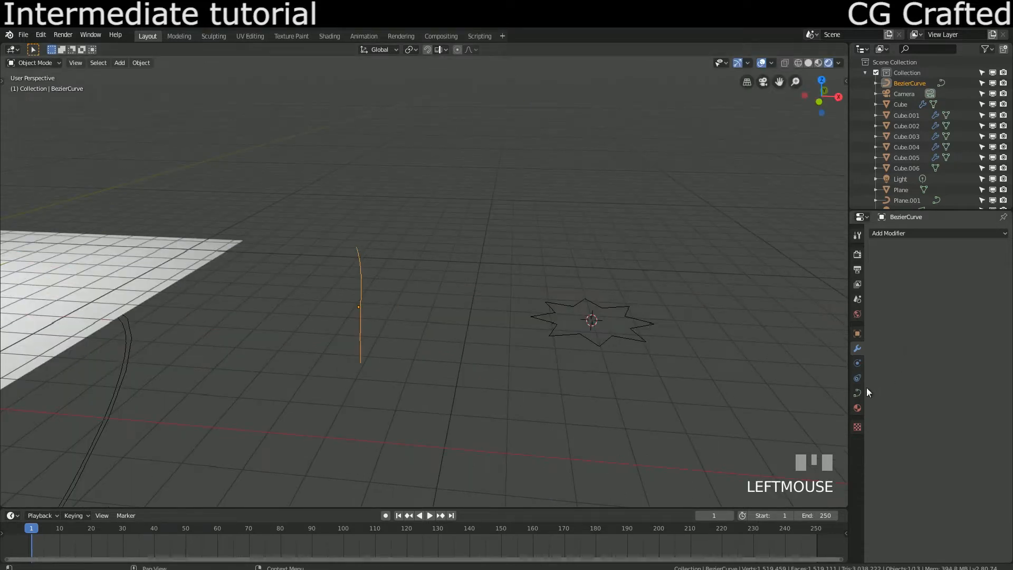
# Step: Set the star outline as the Bezier curve's bevel object to form a star-profiled tube
pyautogui.click(857, 393)
pyautogui.scroll(-1, 892, 442)
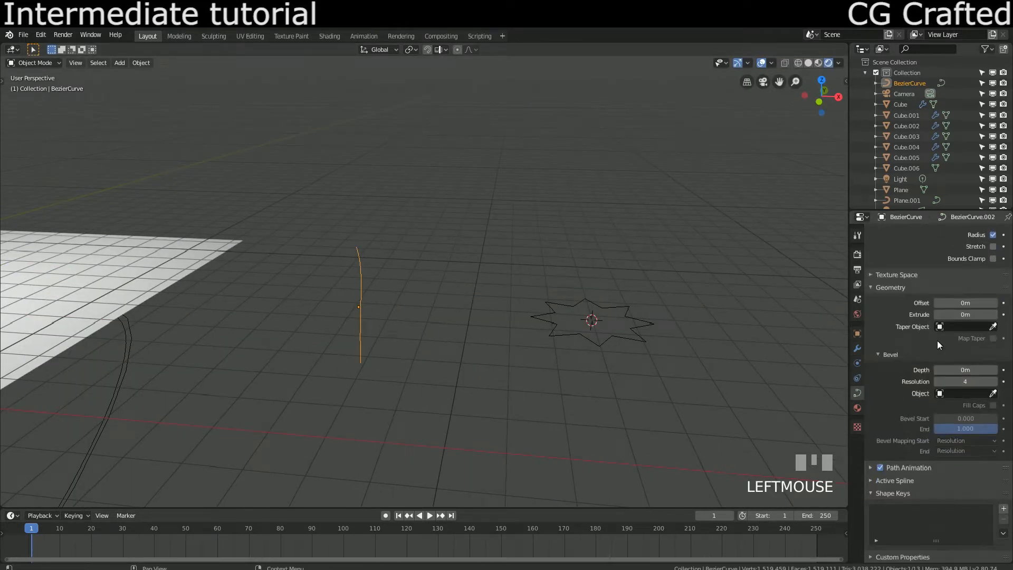
pyautogui.click(992, 393)
pyautogui.click(593, 320)
pyautogui.moveTo(448, 363); pyautogui.dragTo(364, 375, button='middle')
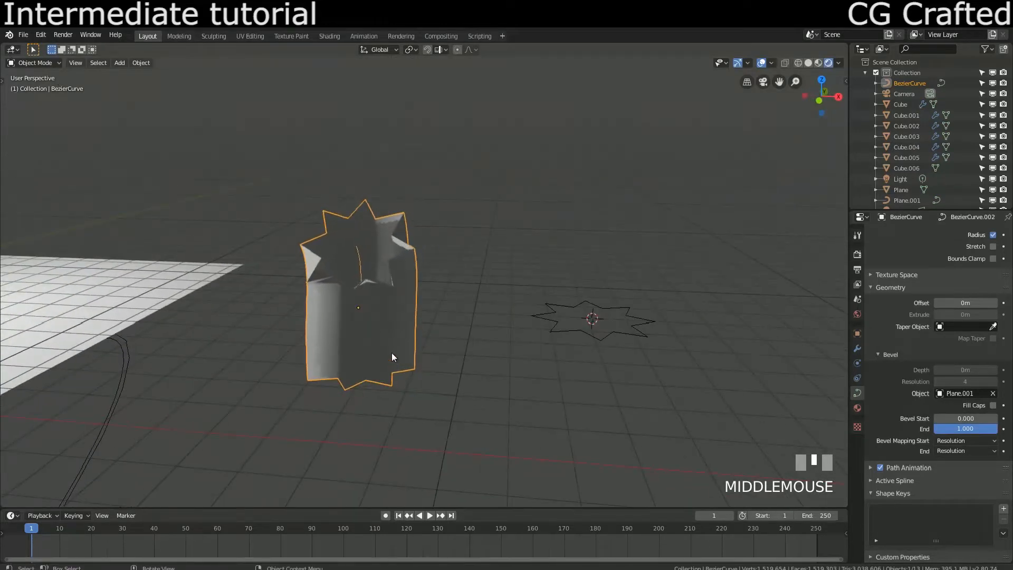
# Step: Place a duplicate of the bevelled curve apart from the original and open the duplicate's control points for editing
pyautogui.press('Tab')
pyautogui.click(358, 241)
pyautogui.moveTo(359, 241); pyautogui.dragTo(400, 118, button='middle')
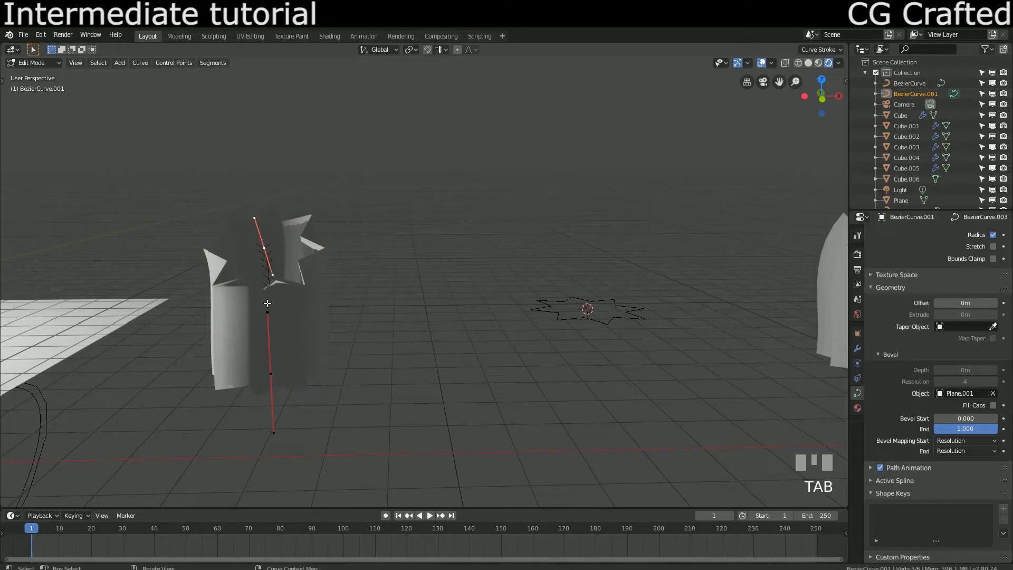
pyautogui.scroll(2, 291, 242)
pyautogui.click(310, 241)
pyautogui.press('r')
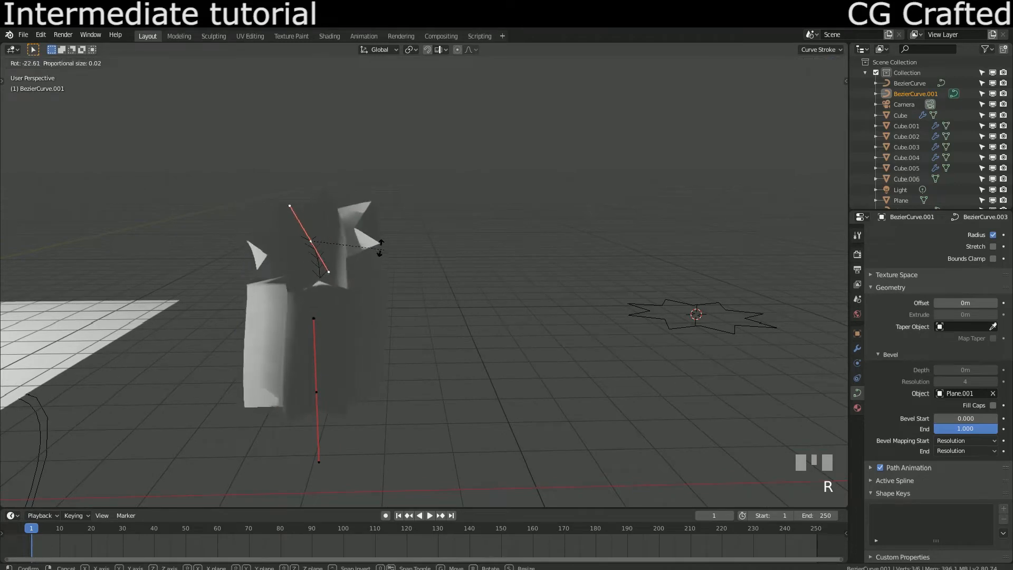
pyautogui.rightClick(293, 253)
pyautogui.moveTo(292, 253); pyautogui.dragTo(323, 246, button='middle')
pyautogui.press('r')
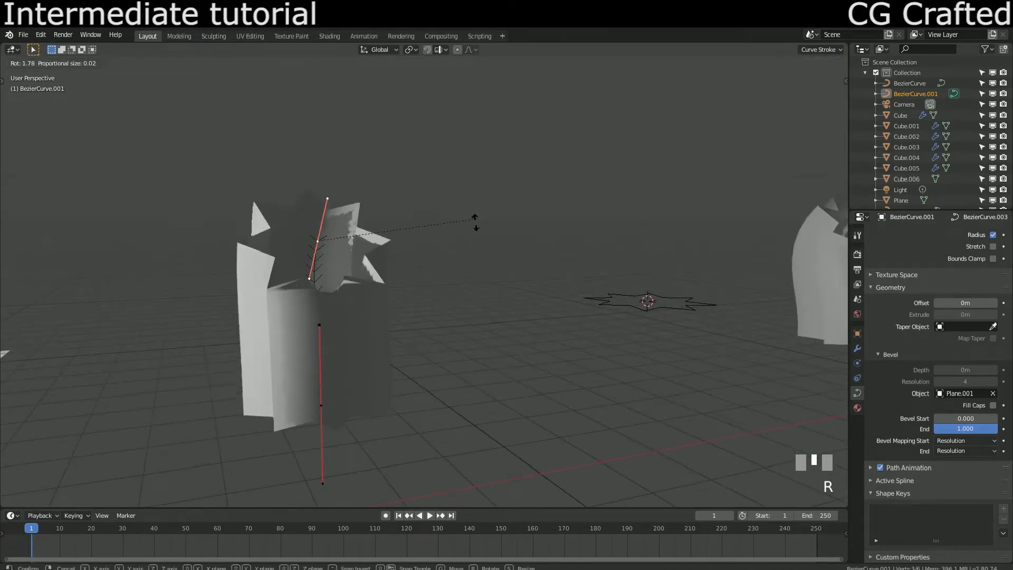
pyautogui.rightClick(554, 283)
# Step: Leave curve editing and scale down the star outline to make the bevelled tubes thinner
pyautogui.press('Tab')
pyautogui.click(587, 299)
pyautogui.press('s')
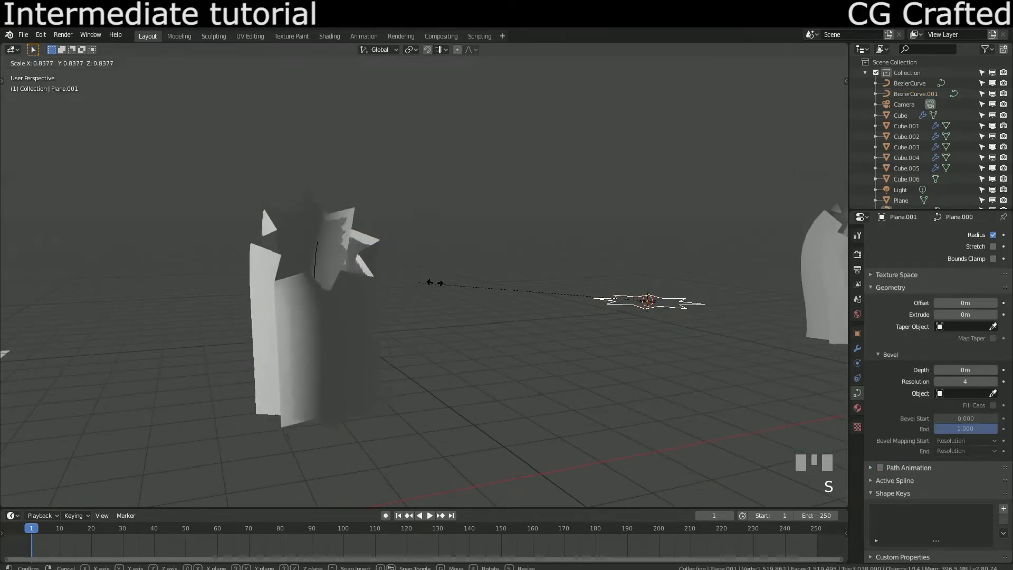
pyautogui.click(561, 276)
# Step: Rotate all control points of the duplicated curve 90° about the Y axis so the tube lies flat
pyautogui.click(311, 288)
pyautogui.press('Tab')
pyautogui.click(326, 237)
pyautogui.moveTo(326, 237); pyautogui.dragTo(387, 219, button='middle')
pyautogui.press('r')
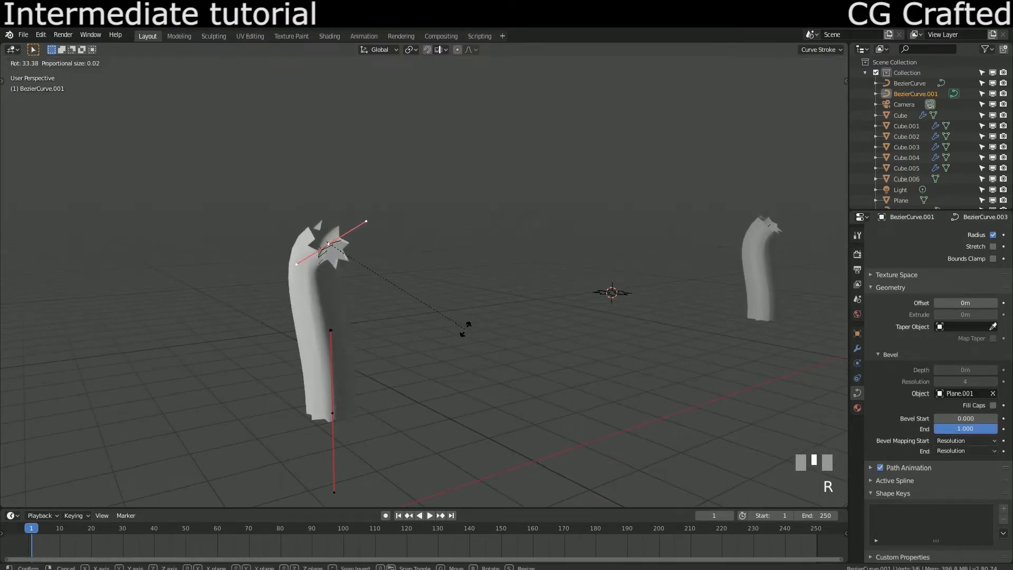
pyautogui.press('Escape')
pyautogui.press('a')
pyautogui.press('r')
pyautogui.press('x')
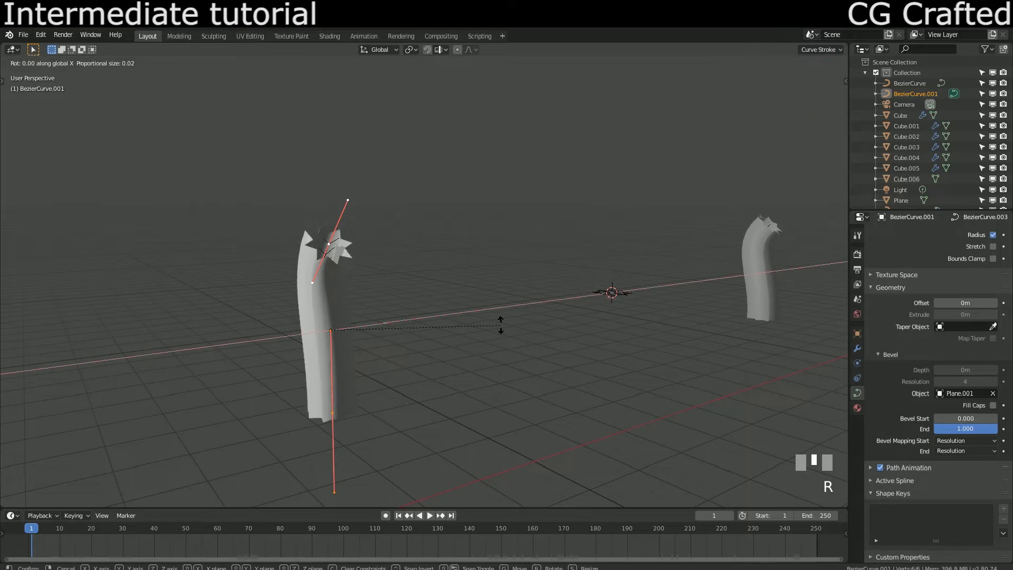
pyautogui.press('9')
pyautogui.press('0')
pyautogui.press('Return')
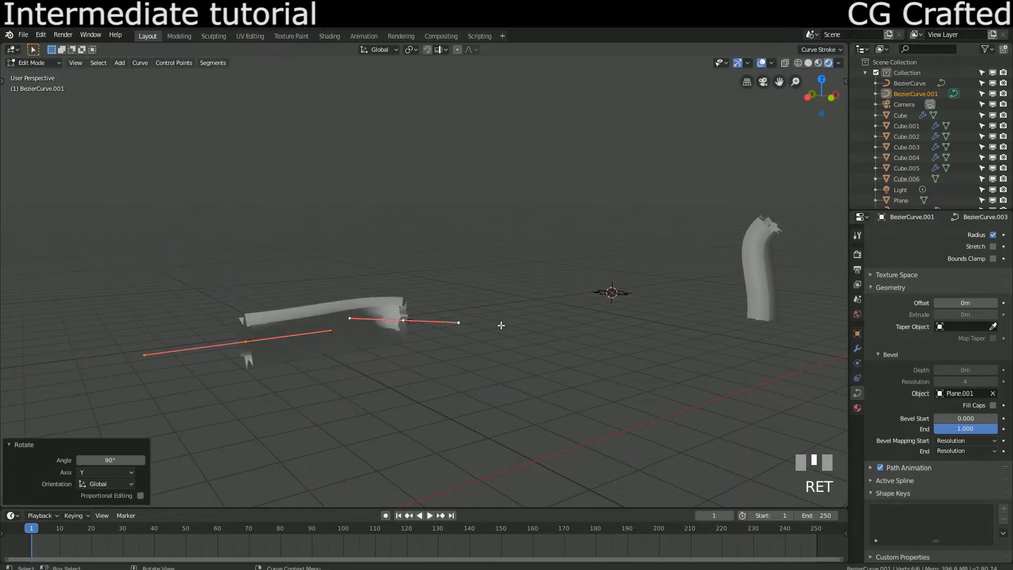
# Step: Rotate the flat tube's +X end control point about -53.2° around the Z axis
pyautogui.click(444, 322)
pyautogui.moveTo(444, 322); pyautogui.dragTo(390, 333, button='middle')
pyautogui.click(390, 333)
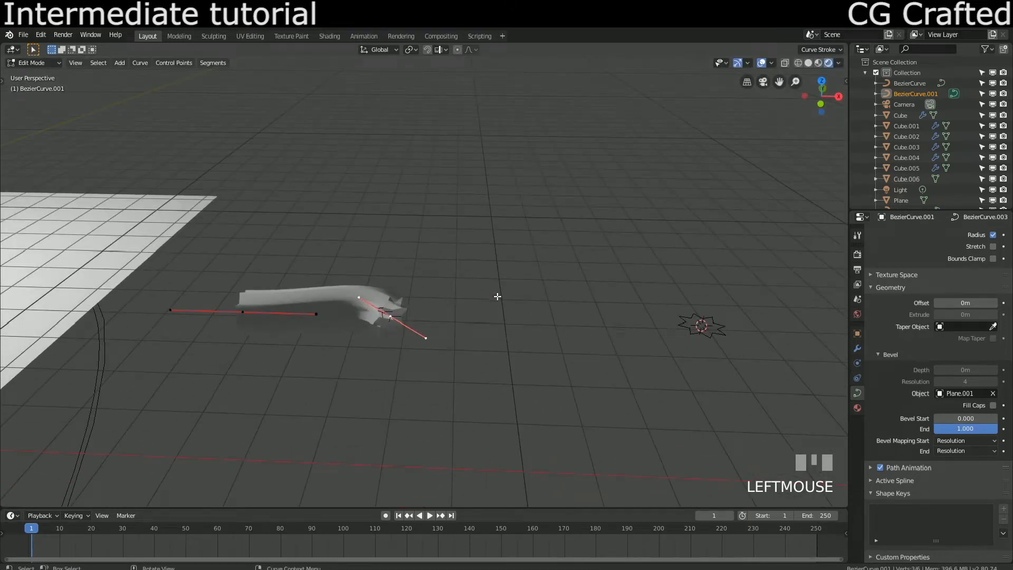
pyautogui.press('r')
pyautogui.press('z')
pyautogui.click(452, 355)
pyautogui.press('g')
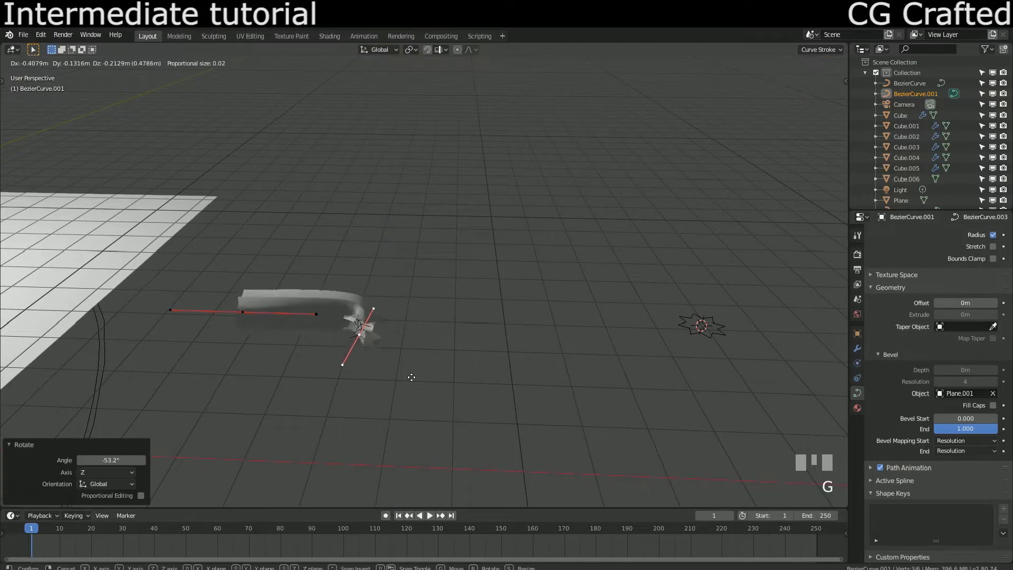
pyautogui.press('Escape')
# Step: From the top view, move the tube's end control point about -0.344 m in X and -0.566 m in Y
pyautogui.press('KP_7')
pyautogui.scroll(2, 376, 329)
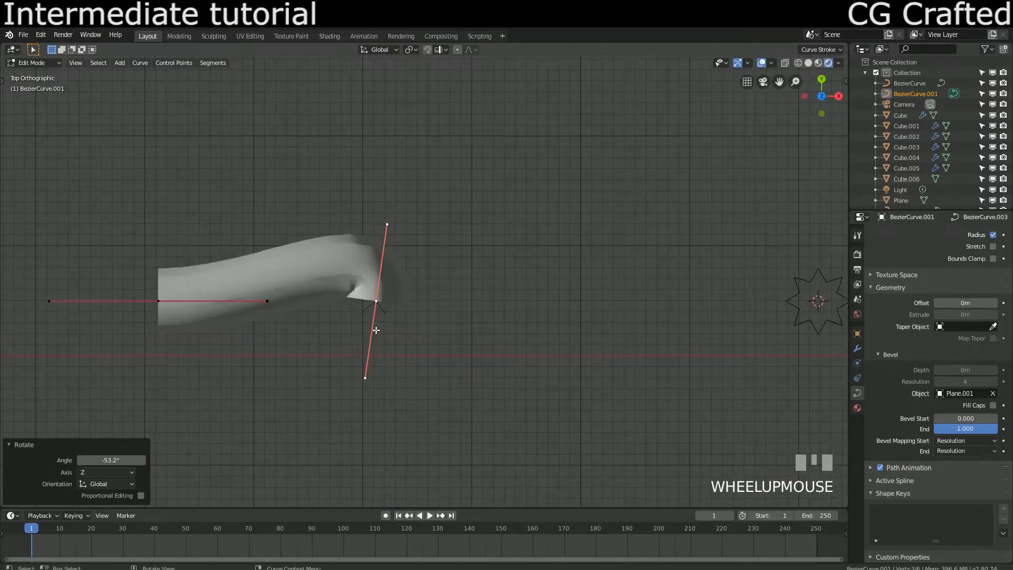
pyautogui.press('g')
pyautogui.click(339, 392)
pyautogui.keyDown('shift'); pyautogui.moveTo(320, 393); pyautogui.dragTo(425, 360, button='middle'); pyautogui.keyUp('shift')
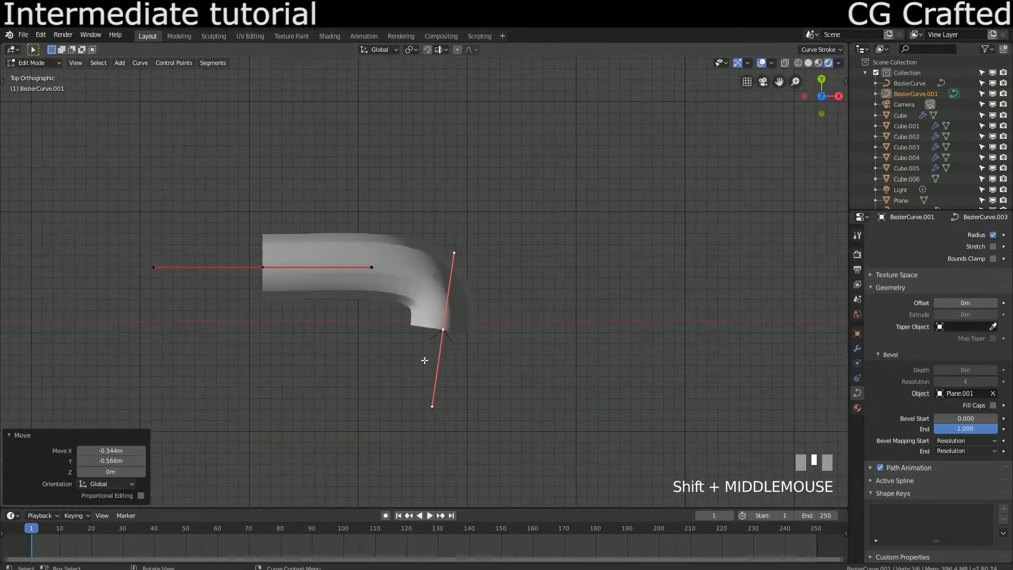
# Step: Extrude a new control point about -1.22 m in X and -0.513 m in Y, and rotate it about -112° around Z
pyautogui.press('e')
pyautogui.click(294, 415)
pyautogui.press('r')
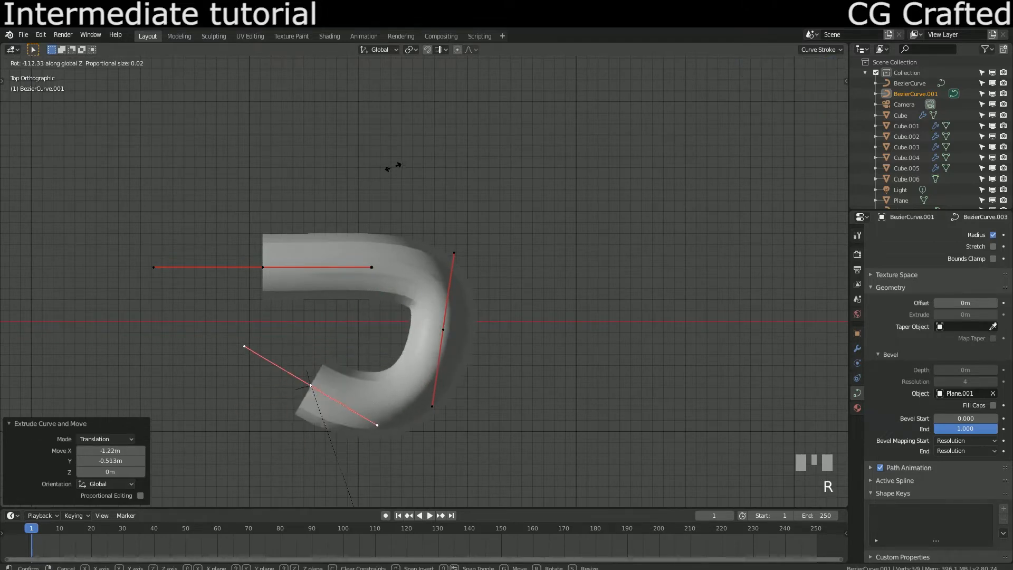
pyautogui.click(392, 165)
# Step: Extrude another control point angled back near the coil's start, and raise it about 50.5 m along Z
pyautogui.press('e')
pyautogui.click(164, 240)
pyautogui.press('r')
pyautogui.click(316, 436)
pyautogui.press('g')
pyautogui.click(357, 339)
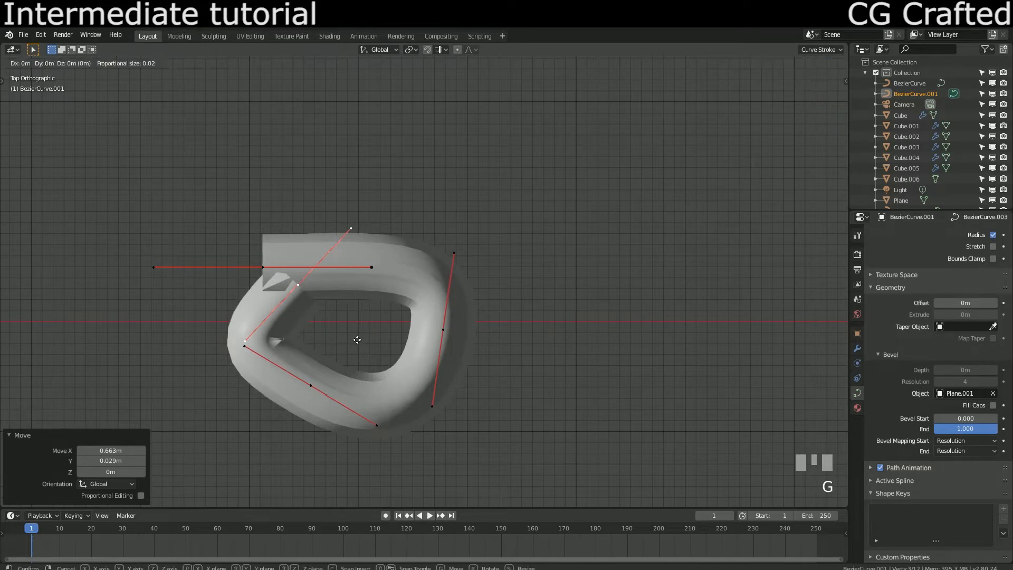
pyautogui.press('g')
pyautogui.press('z')
pyautogui.click(346, 271)
# Step: Extrude the next control point to the coil's +X side and rotate it to follow the bend, shifting it about -0.741 m in Y
pyautogui.press('e')
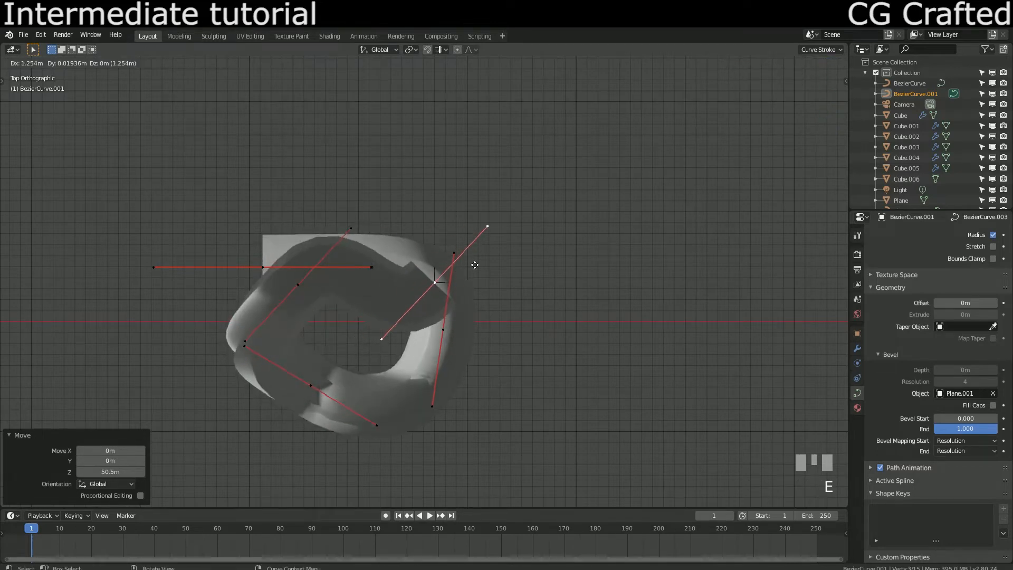
pyautogui.click(471, 260)
pyautogui.press('r')
pyautogui.click(437, 141)
pyautogui.press('g')
pyautogui.click(490, 288)
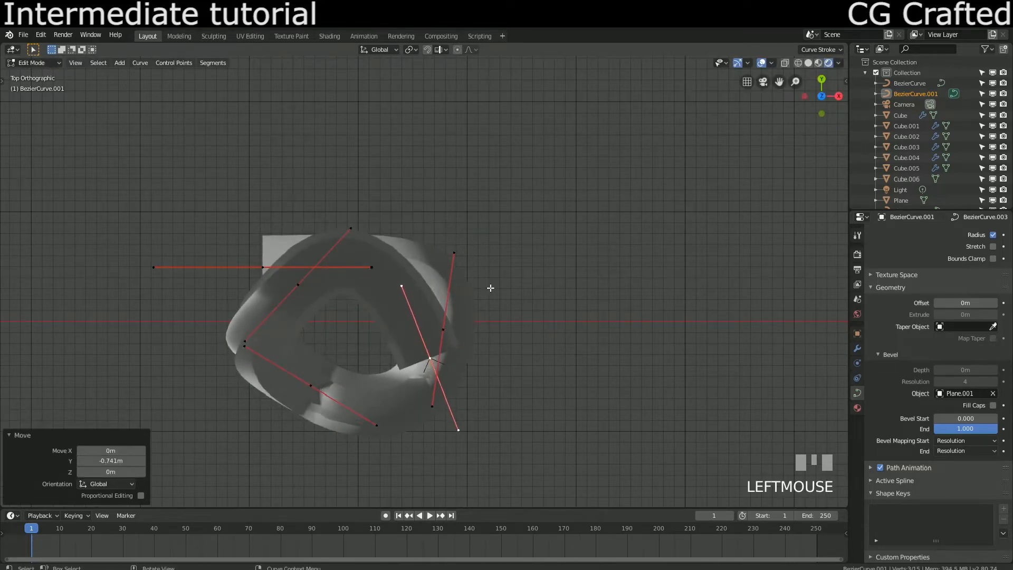
pyautogui.press('r')
pyautogui.click(541, 258)
# Step: Extrude one more control point, and rotate and position it on the coil's -X side to continue the second loop
pyautogui.press('e')
pyautogui.click(457, 380)
pyautogui.press('r')
pyautogui.click(369, 335)
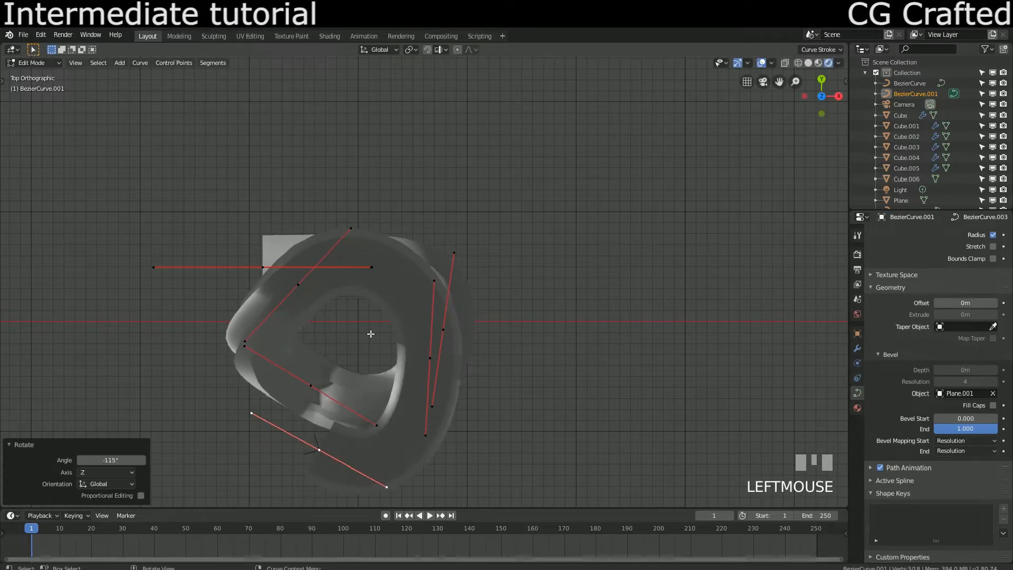
pyautogui.press('g')
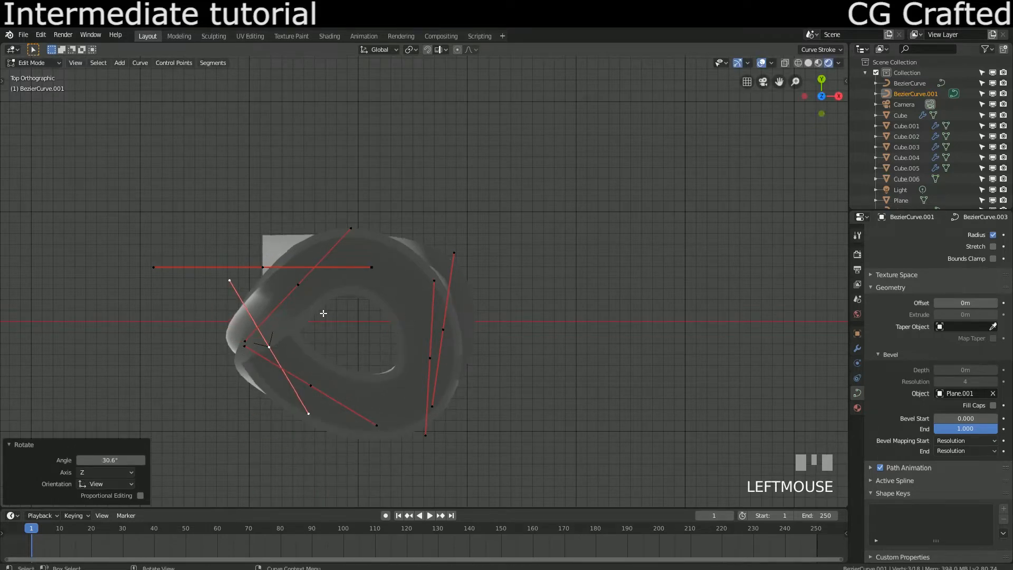
pyautogui.rightClick(326, 269)
# Step: Select the raised upper-loop control points and lower them about 47.7 m along Z
pyautogui.moveTo(326, 269); pyautogui.dragTo(366, 242, button='middle')
pyautogui.scroll(-10, 380, 165)
pyautogui.keyDown('shift'); pyautogui.moveTo(380, 165); pyautogui.dragTo(362, 79, button='middle'); pyautogui.keyUp('shift')
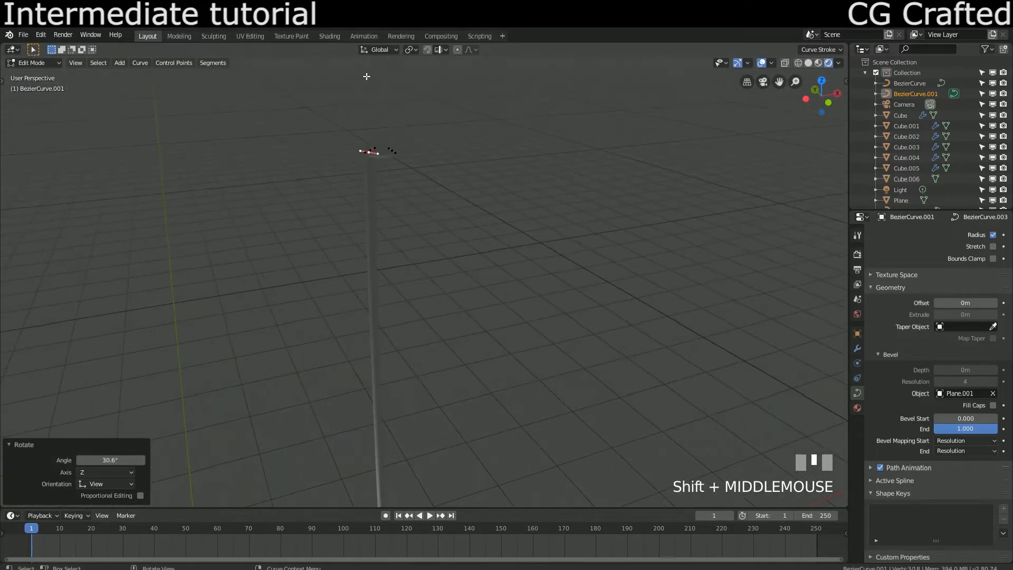
pyautogui.moveTo(403, 189); pyautogui.dragTo(405, 166, button='middle')
pyautogui.moveTo(398, 306); pyautogui.dragTo(308, 258)
pyautogui.moveTo(314, 248); pyautogui.dragTo(353, 166, button='middle')
pyautogui.scroll(-4, 422, 151)
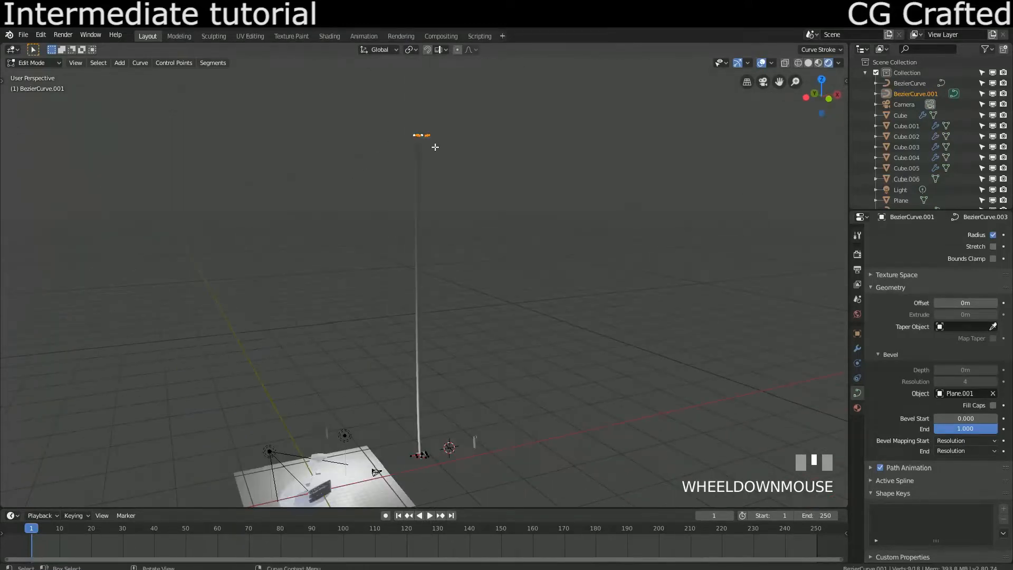
pyautogui.keyDown('shift'); pyautogui.click(415, 489); pyautogui.keyUp('shift')
pyautogui.keyDown('shift'); pyautogui.moveTo(416, 489); pyautogui.dragTo(237, 369, button='middle'); pyautogui.keyUp('shift')
pyautogui.scroll(5, 238, 369)
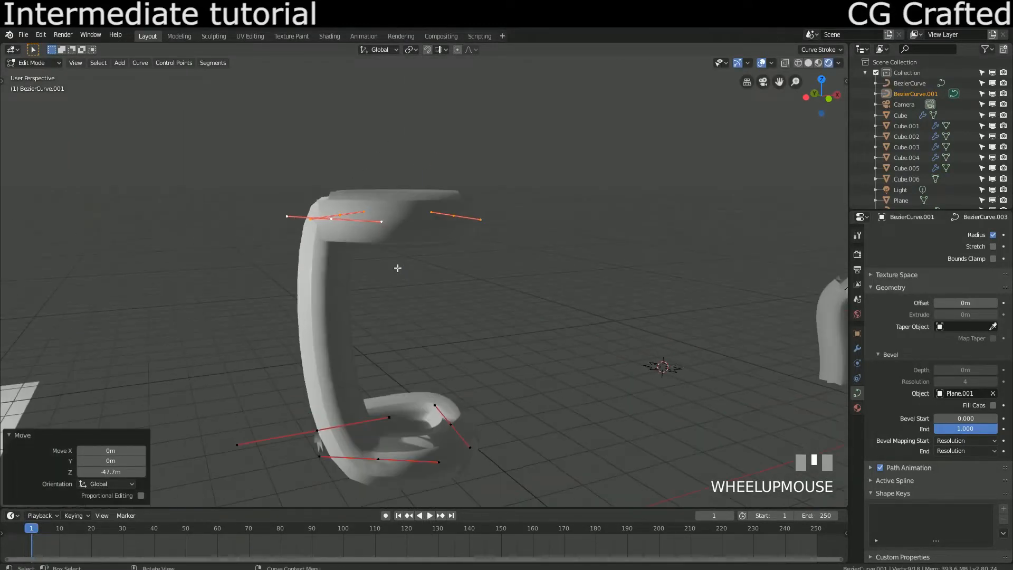
# Step: Lower the selected upper-loop points a further 2.47 m along Z so they rest on the lower coil
pyautogui.press('g')
pyautogui.press('z')
pyautogui.click(402, 404)
pyautogui.moveTo(401, 404); pyautogui.dragTo(364, 342, button='middle')
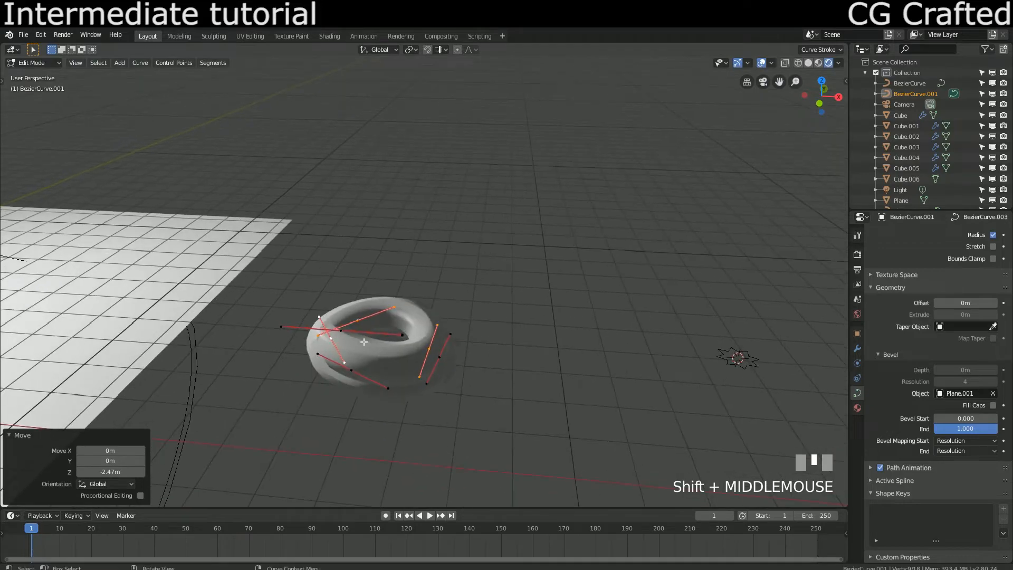
# Step: Fine-tune the height of the coil's upper loop by moving its selected control point along Z
pyautogui.press('KP_7')
pyautogui.click(390, 423)
pyautogui.moveTo(389, 422); pyautogui.dragTo(419, 398, button='middle')
pyautogui.scroll(2, 425, 392)
pyautogui.scroll(1, 425, 392)
pyautogui.press('g')
pyautogui.press('z')
pyautogui.click(429, 359)
# Step: Extrude the coil's end about 1.11 m in X, 0.221 m in Y and 0.367 m in Z, and shrink its radius by a factor of 0.370
pyautogui.moveTo(441, 296); pyautogui.dragTo(419, 255, button='middle')
pyautogui.click(517, 215)
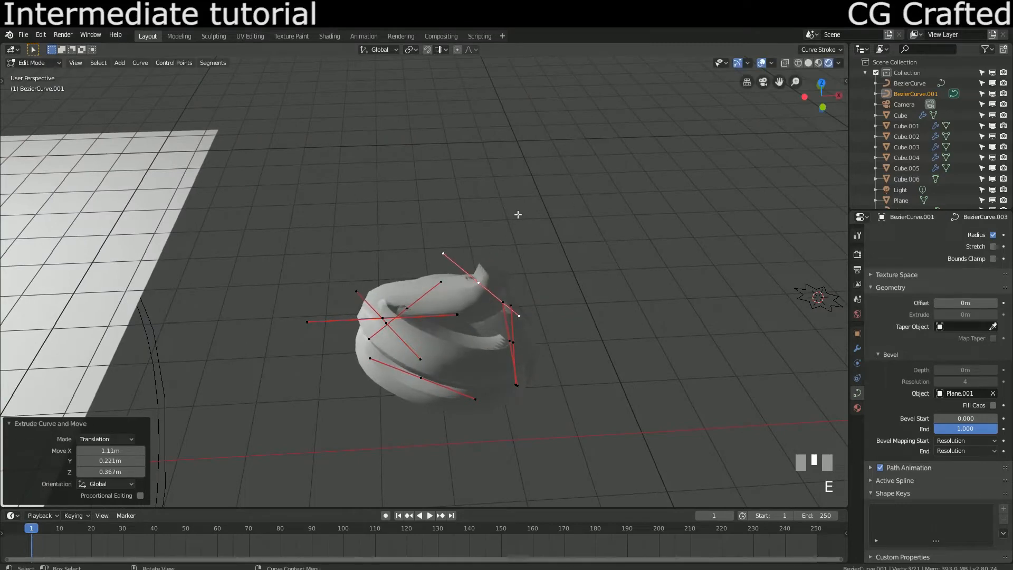
pyautogui.click(554, 272)
pyautogui.click(491, 262)
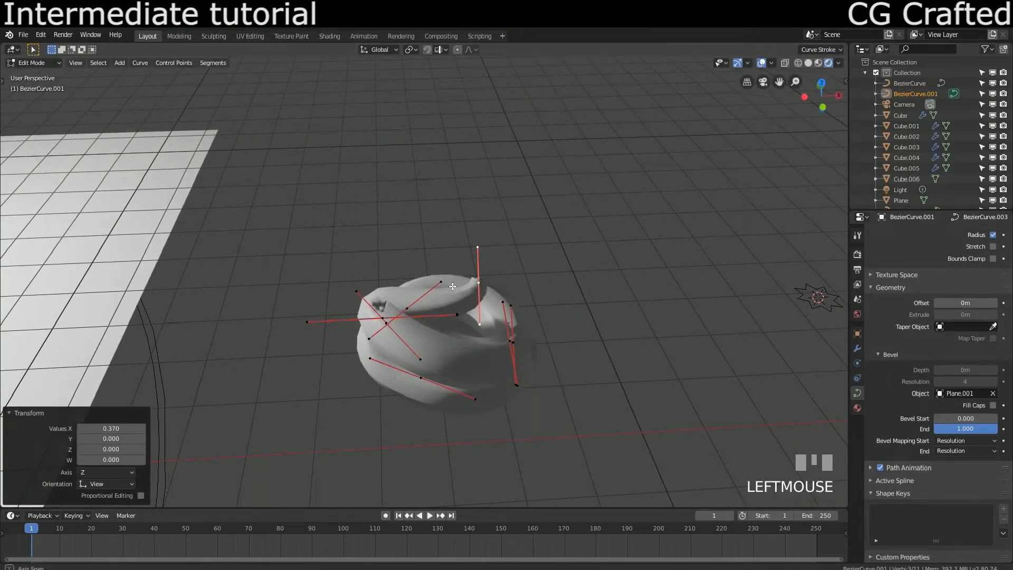
pyautogui.moveTo(491, 262); pyautogui.dragTo(432, 294, button='middle')
# Step: Rotate the coil's end control point about -211° around Z, and tilt it further to curl inward
pyautogui.press('r')
pyautogui.press('z')
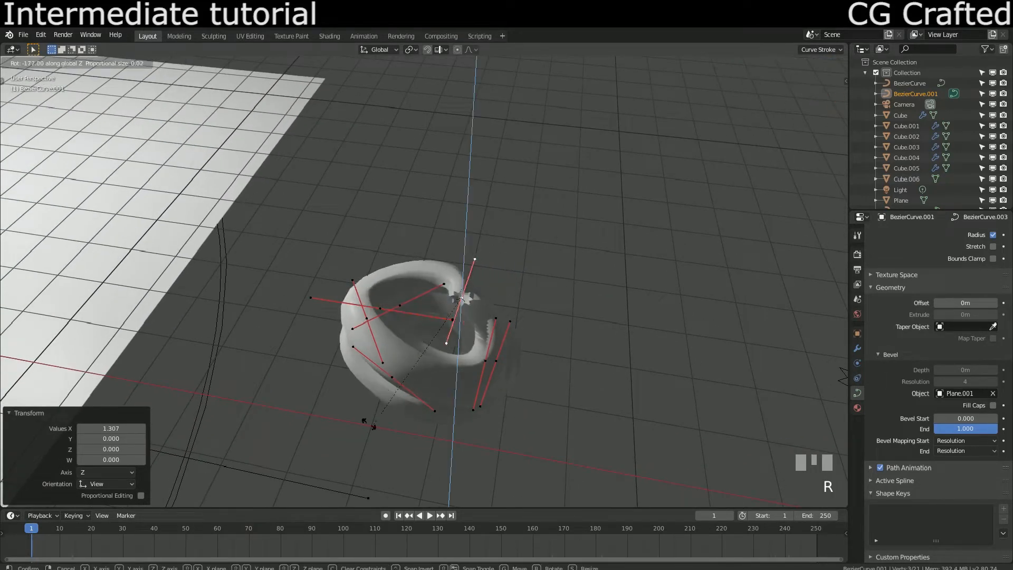
pyautogui.click(454, 339)
pyautogui.press('r')
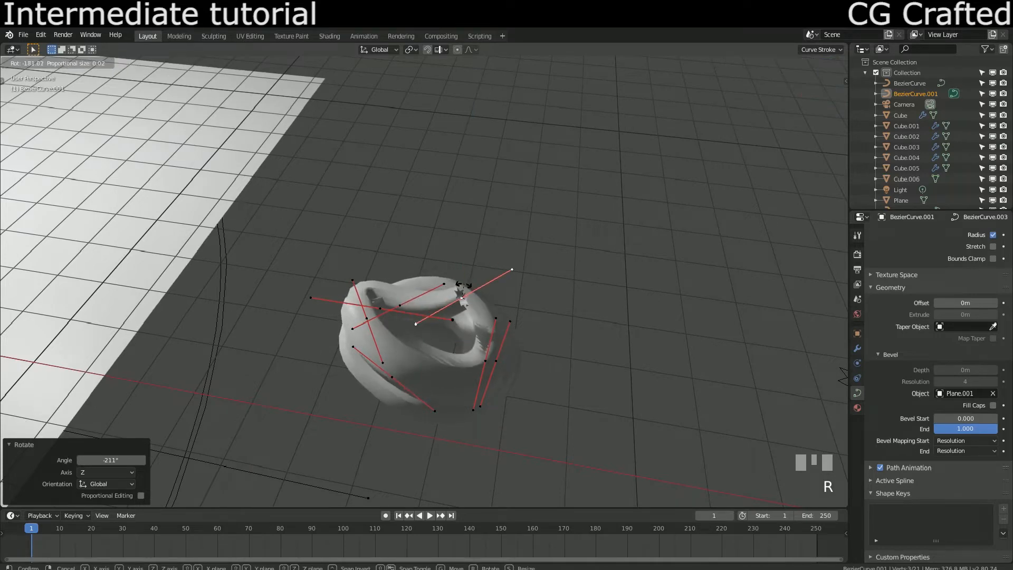
pyautogui.click(463, 286)
# Step: Leave curve editing and scale the star outline up by about 1.551 to thicken the swirl
pyautogui.press('Tab')
pyautogui.scroll(-3, 670, 348)
pyautogui.click(561, 294)
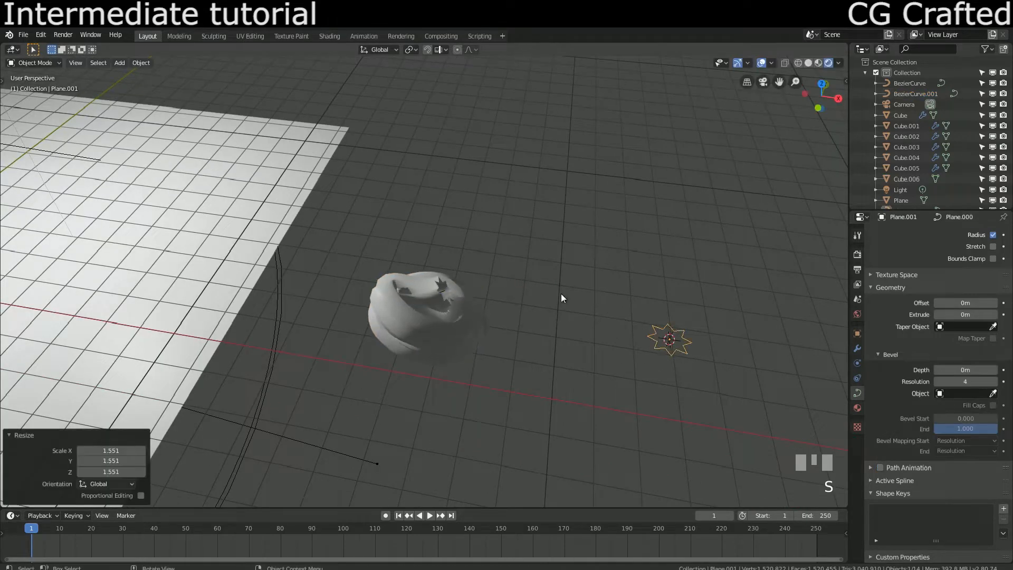
# Step: Select the swirl curve and add a Subdivision Surface modifier to it
pyautogui.click(360, 348)
pyautogui.scroll(3, 410, 324)
pyautogui.moveTo(410, 325); pyautogui.dragTo(429, 310, button='middle')
pyautogui.scroll(3, 491, 331)
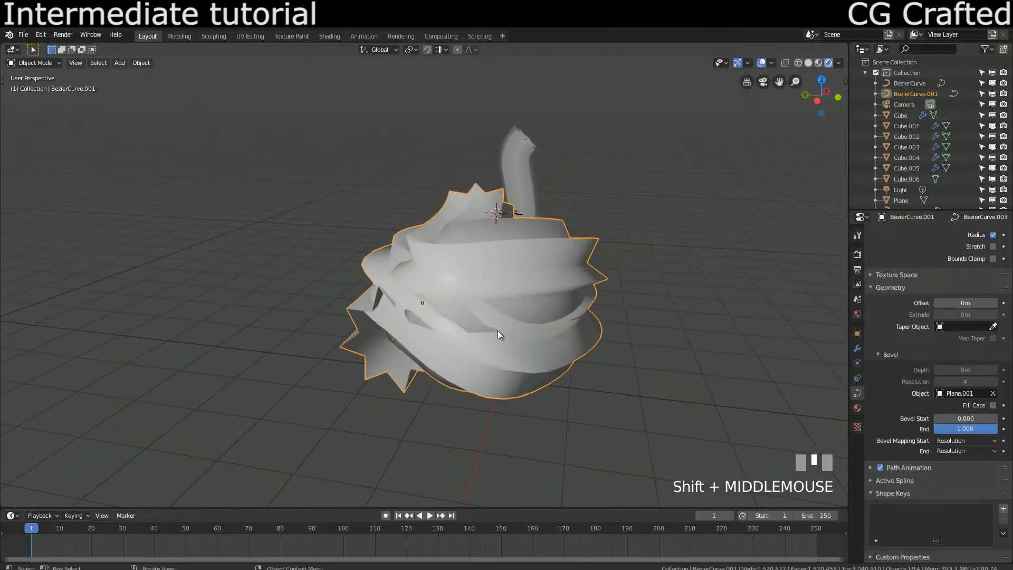
pyautogui.click(857, 348)
pyautogui.click(891, 232)
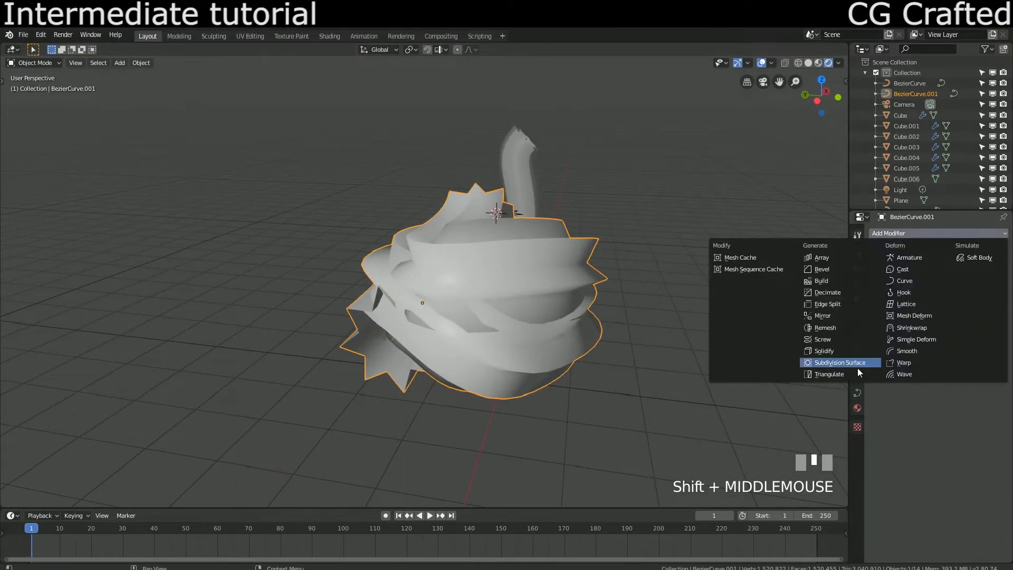
pyautogui.click(853, 366)
# Step: Rotate the swirl's end control point about -96.9° and shrink its radius by a factor of 0.188
pyautogui.moveTo(506, 338); pyautogui.dragTo(505, 246, button='middle')
pyautogui.press('Tab')
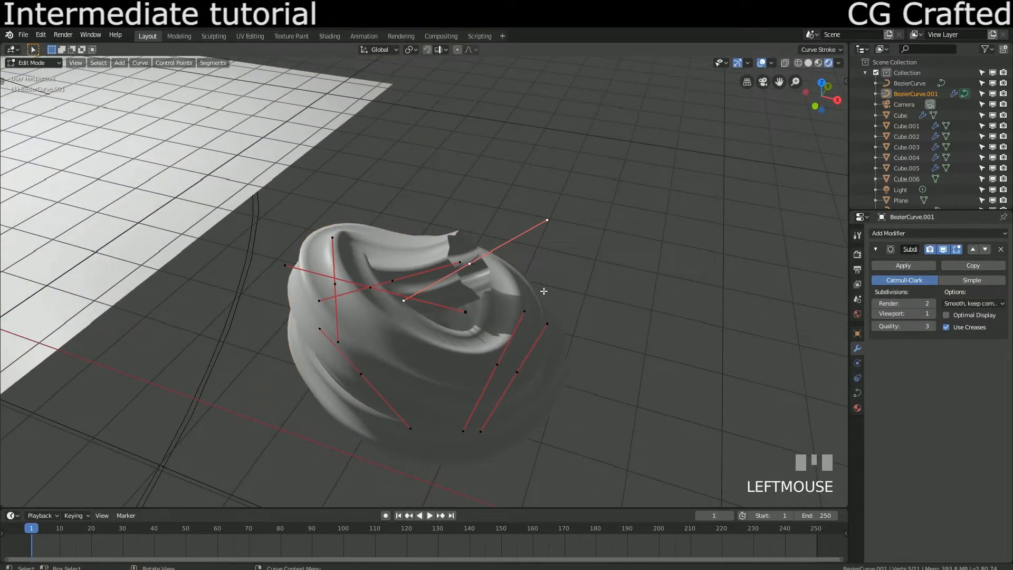
pyautogui.press('r')
pyautogui.click(475, 208)
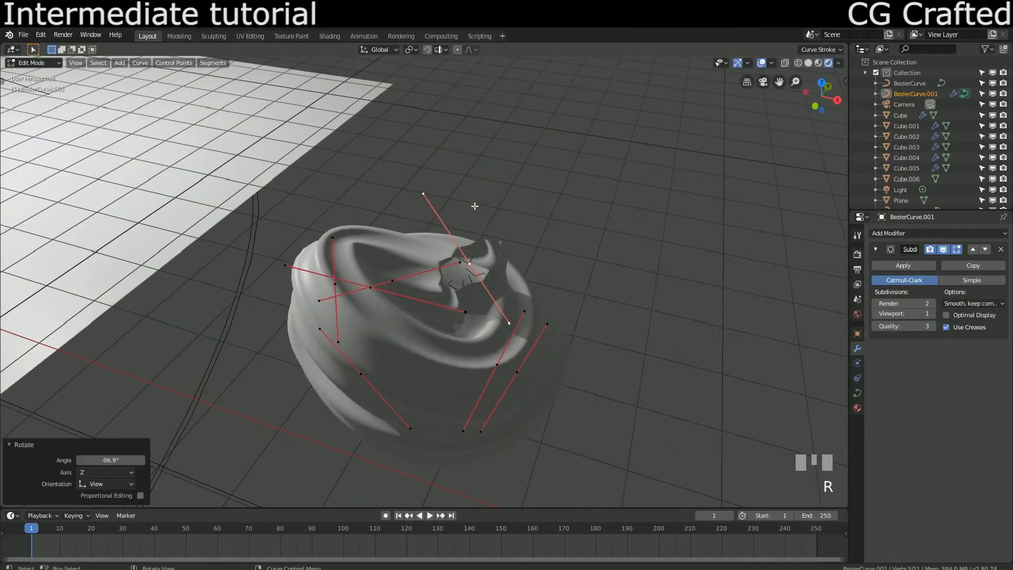
pyautogui.hotkey('alt', 's')
pyautogui.click(455, 247)
pyautogui.moveTo(455, 247); pyautogui.dragTo(414, 315, button='middle')
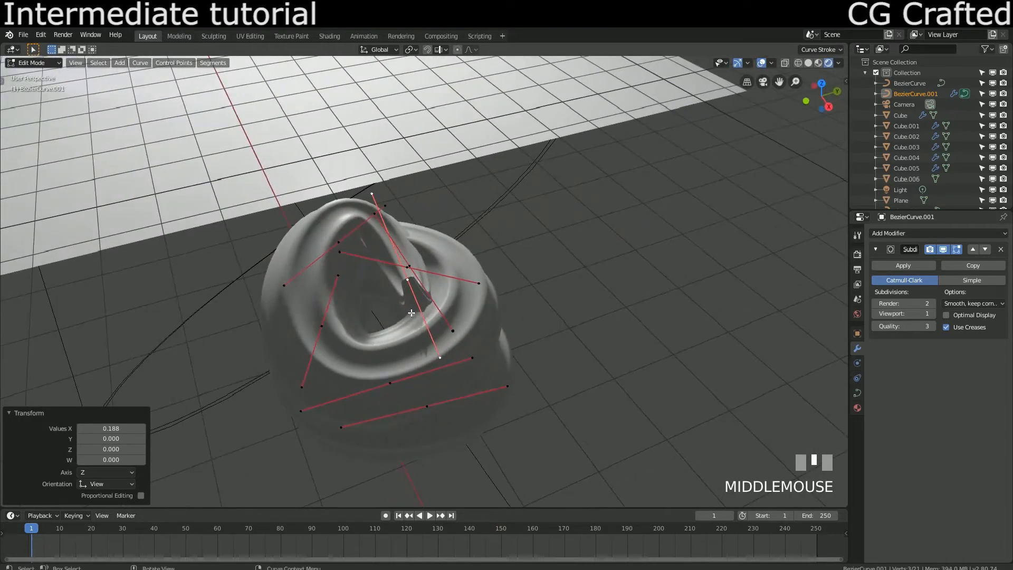
# Step: Rotate the swirl's end control point and move it about -0.44 m in Y and -0.191 m in Z
pyautogui.press('r')
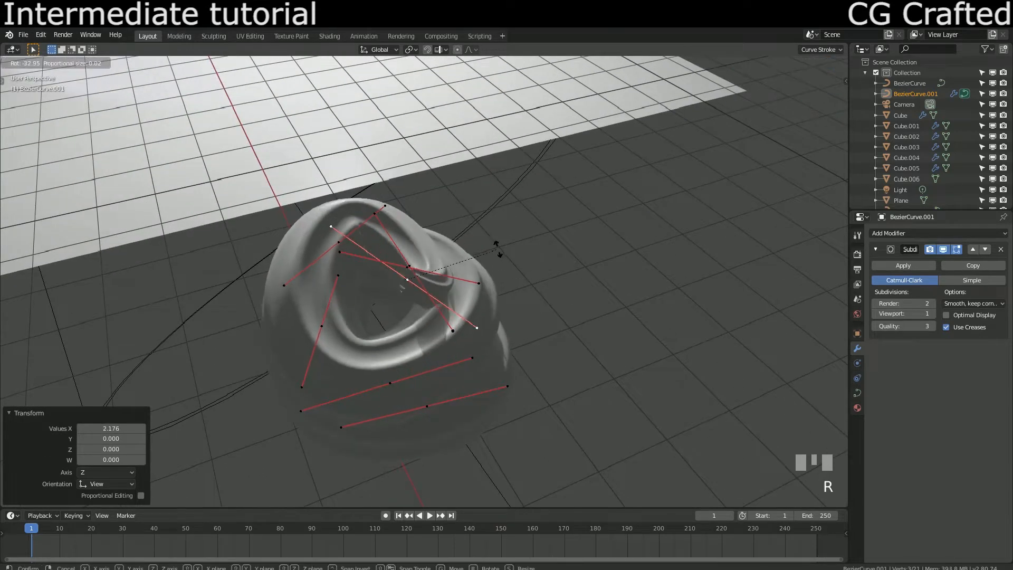
pyautogui.click(496, 246)
pyautogui.press('g')
pyautogui.click(435, 378)
pyautogui.moveTo(434, 378); pyautogui.dragTo(388, 379, button='middle')
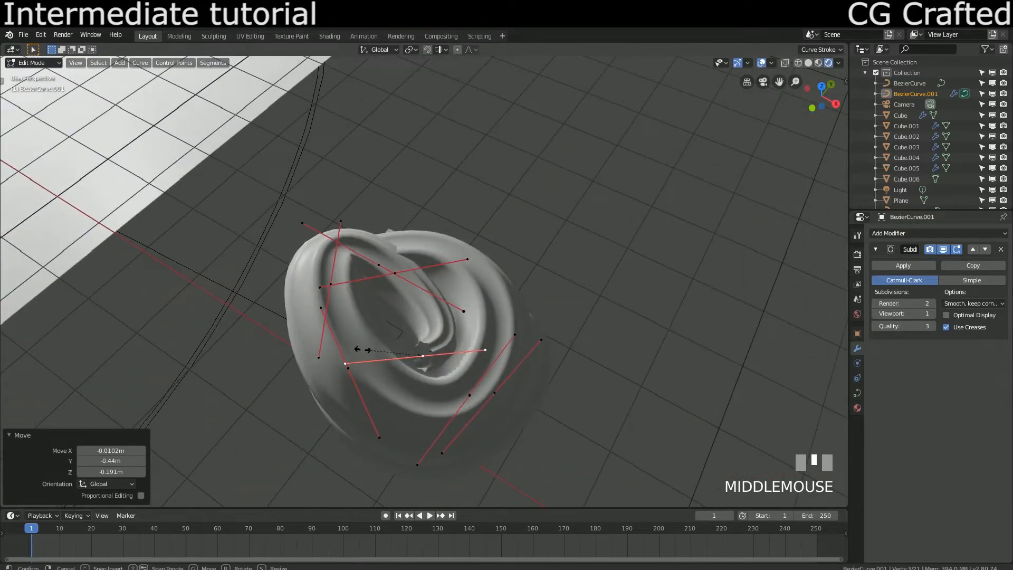
# Step: Adjust the end control point's radius and extrude a new point from it by about -0.804, 0.292 and 0.528 m in XYZ
pyautogui.hotkey('alt', 's')
pyautogui.click(240, 286)
pyautogui.moveTo(240, 286); pyautogui.dragTo(132, 205, button='middle')
pyautogui.press('e')
pyautogui.click(235, 206)
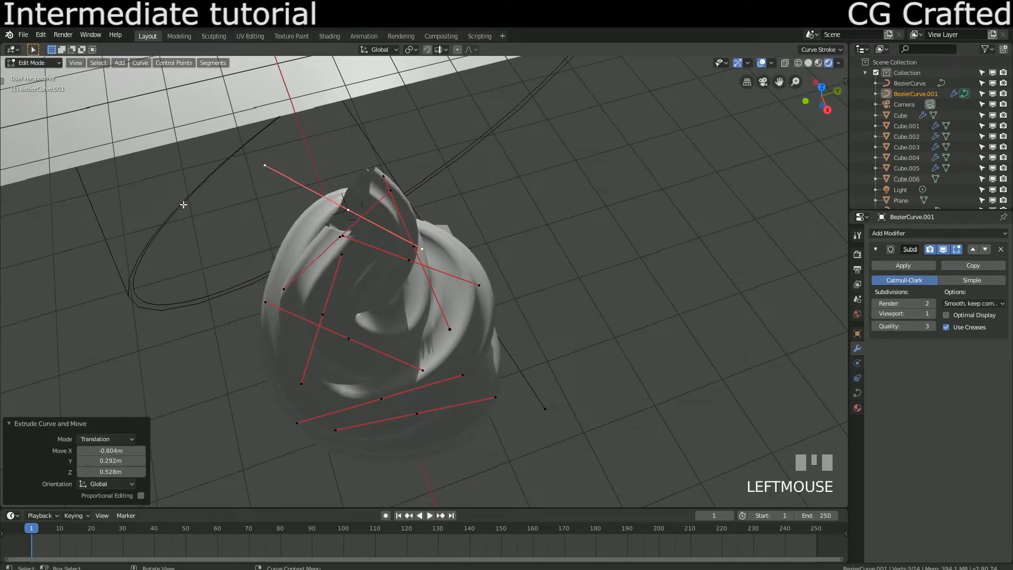
pyautogui.click(230, 235)
# Step: Extrude the curve's base end by about -0.778, -1.12 and -0.124 m in XYZ and shrink the new point's radius by a factor of 0.052
pyautogui.moveTo(230, 235); pyautogui.dragTo(461, 347, button='middle')
pyautogui.click(412, 349)
pyautogui.press('e')
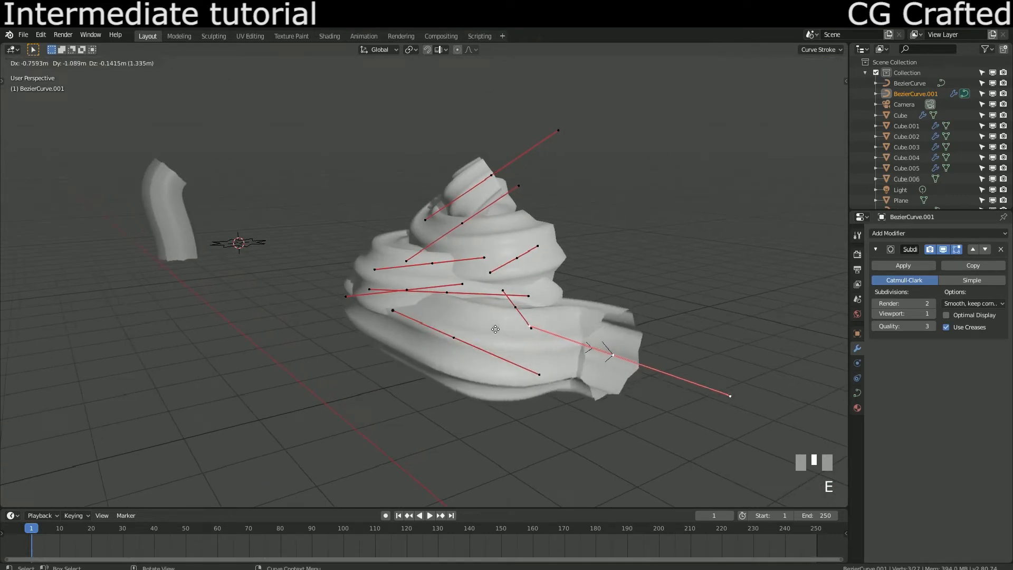
pyautogui.click(528, 327)
pyautogui.hotkey('alt', 's')
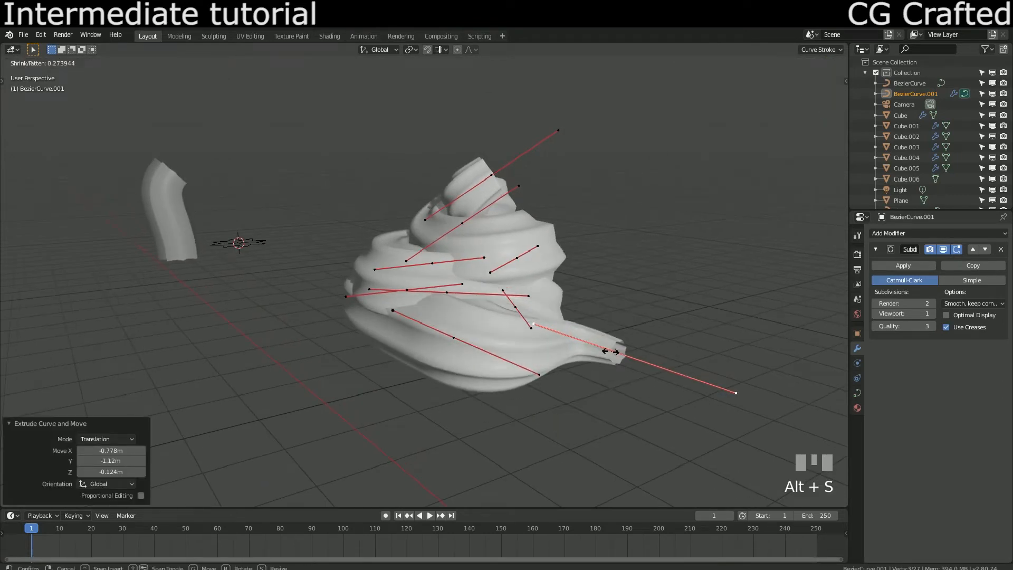
pyautogui.click(713, 391)
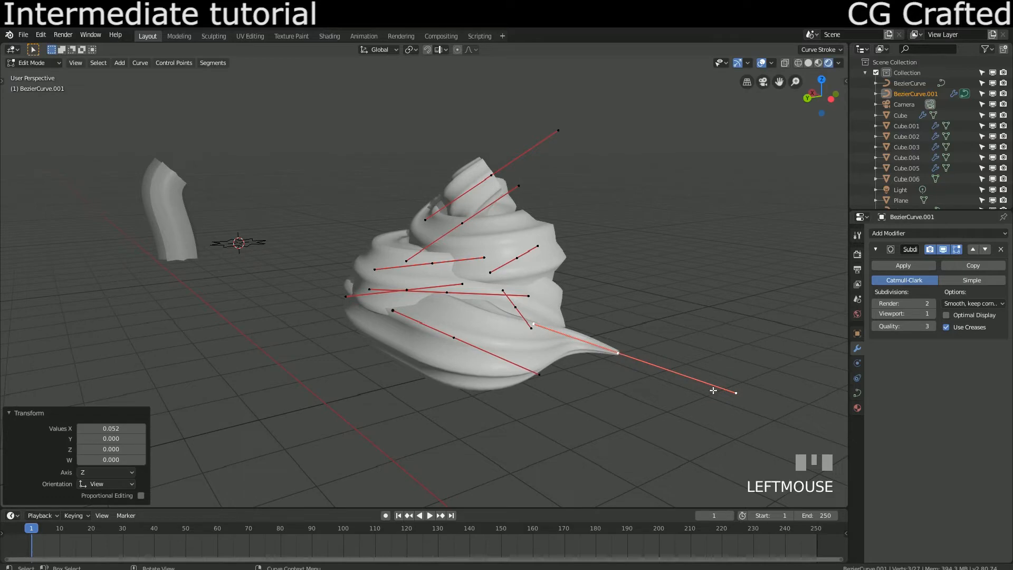
# Step: Move the tapered base tip about 0.151, -0.376 and -0.125 m in XYZ to wrap it around the base
pyautogui.click(624, 309)
pyautogui.click(571, 266)
pyautogui.moveTo(571, 265); pyautogui.dragTo(304, 330, button='middle')
pyautogui.press('g')
pyautogui.click(355, 350)
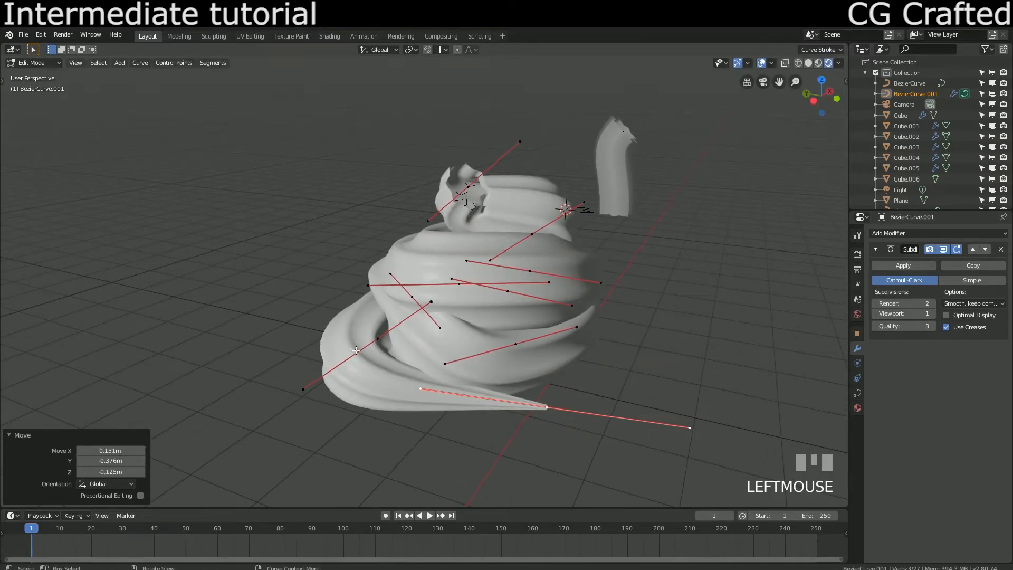
# Step: Adjust the control point and handle of the swirl's lowest coil to smooth its shape
pyautogui.click(375, 341)
pyautogui.click(318, 358)
pyautogui.moveTo(318, 358); pyautogui.dragTo(449, 366, button='middle')
pyautogui.click(315, 299)
pyautogui.moveTo(315, 299); pyautogui.dragTo(345, 351, button='middle')
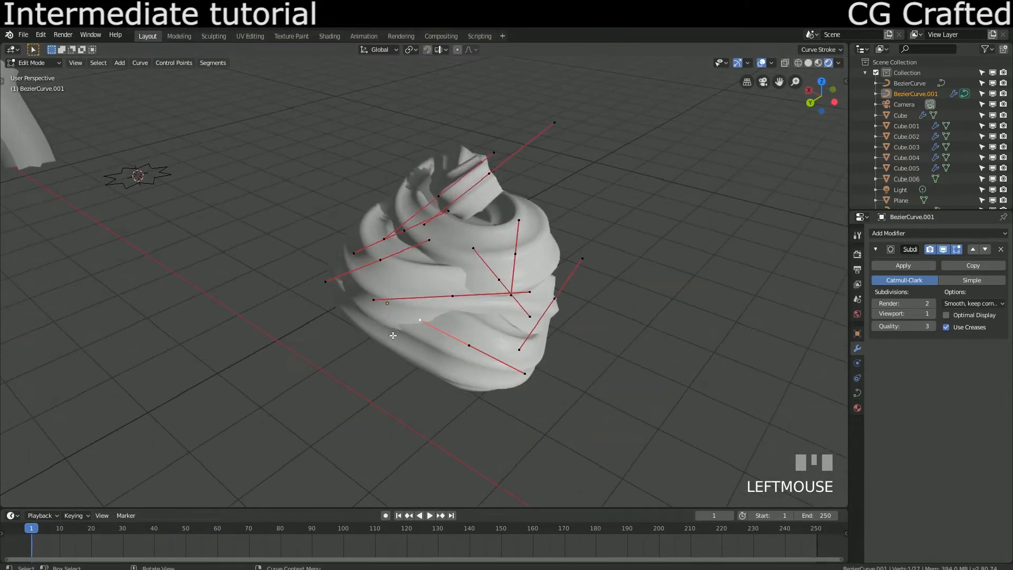
pyautogui.click(349, 355)
pyautogui.moveTo(349, 355); pyautogui.dragTo(235, 355, button='middle')
# Step: Shrink the top control point's radius by a factor of 0.126 and move it about -0.215 m in X and -0.136 m in Z
pyautogui.click(456, 223)
pyautogui.moveTo(456, 222); pyautogui.dragTo(513, 231, button='middle')
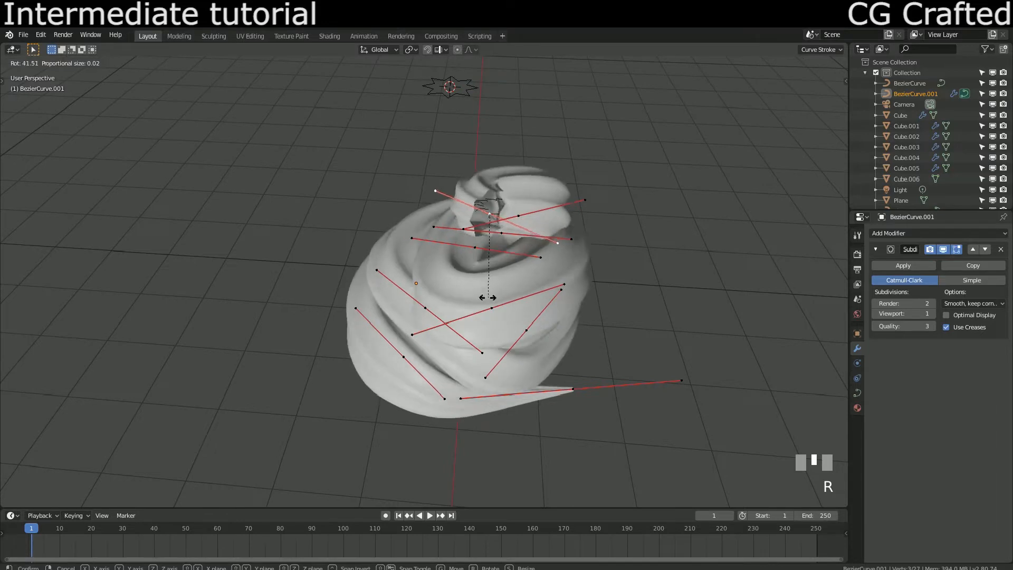
pyautogui.press('Escape')
pyautogui.moveTo(431, 258); pyautogui.dragTo(487, 240, button='middle')
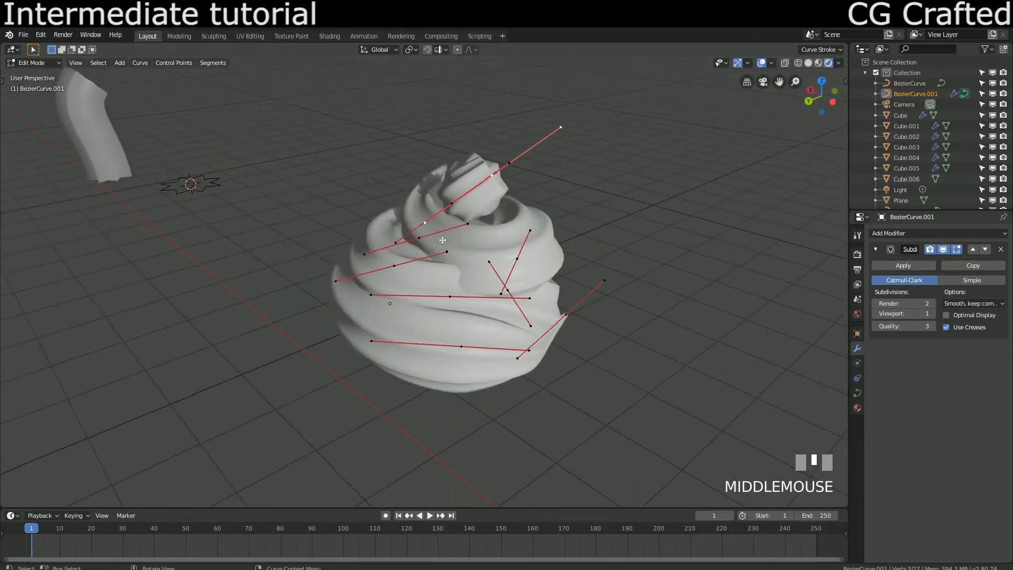
pyautogui.click(508, 190)
pyautogui.moveTo(508, 190); pyautogui.dragTo(345, 219, button='middle')
pyautogui.moveTo(400, 255); pyautogui.dragTo(372, 262, button='middle')
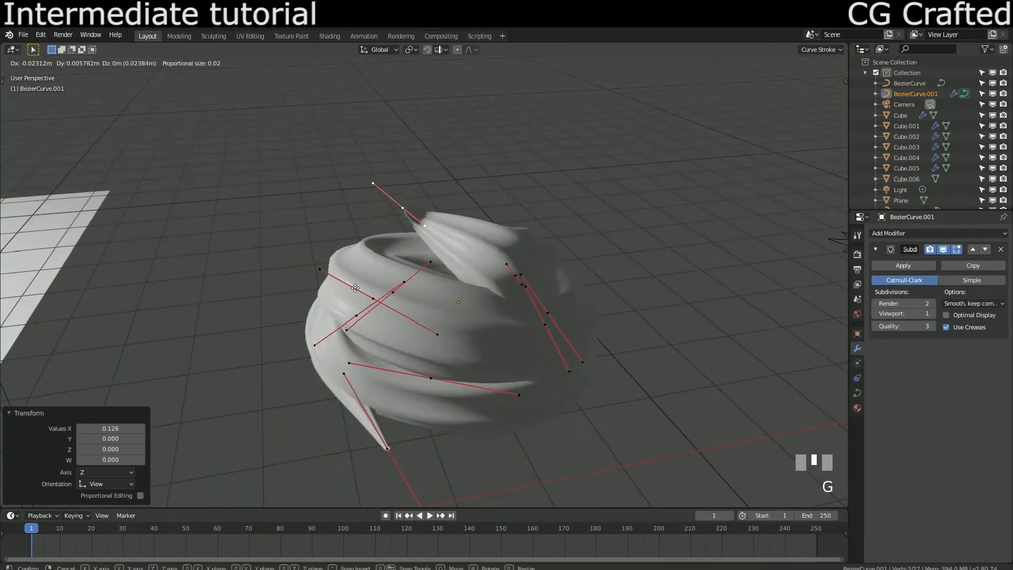
pyautogui.click(343, 317)
pyautogui.moveTo(343, 316); pyautogui.dragTo(512, 229, button='middle')
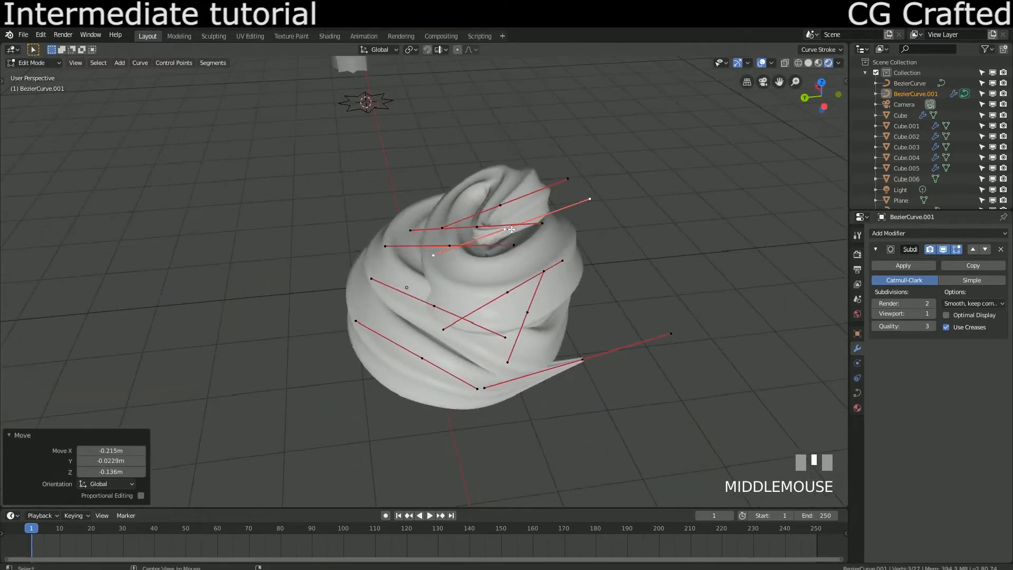
# Step: Extrude a new top control point by about 0.381, 0.277 and 0.435 m in XYZ and rotate it about 287° around Z
pyautogui.click(496, 201)
pyautogui.press('e')
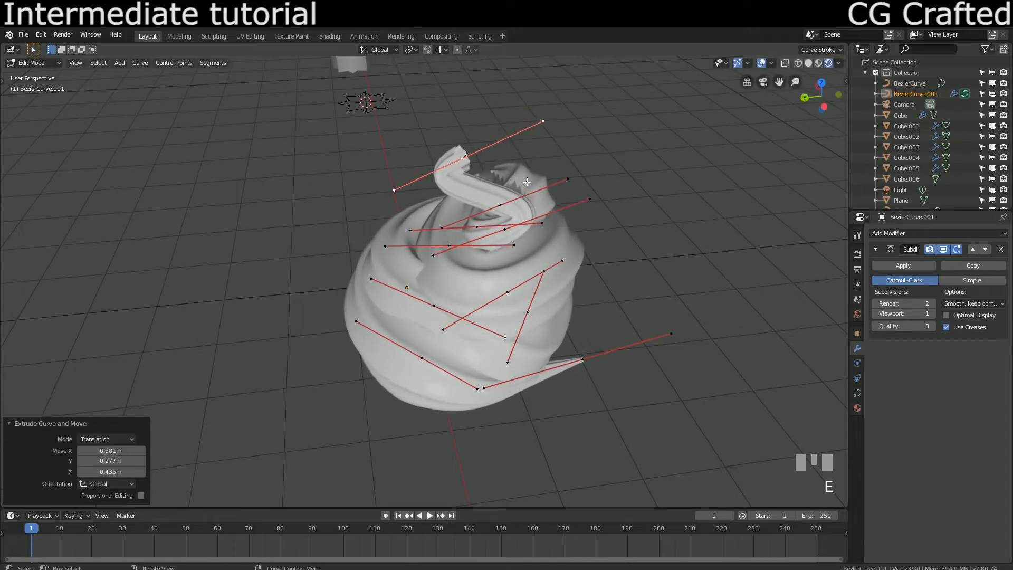
pyautogui.click(437, 270)
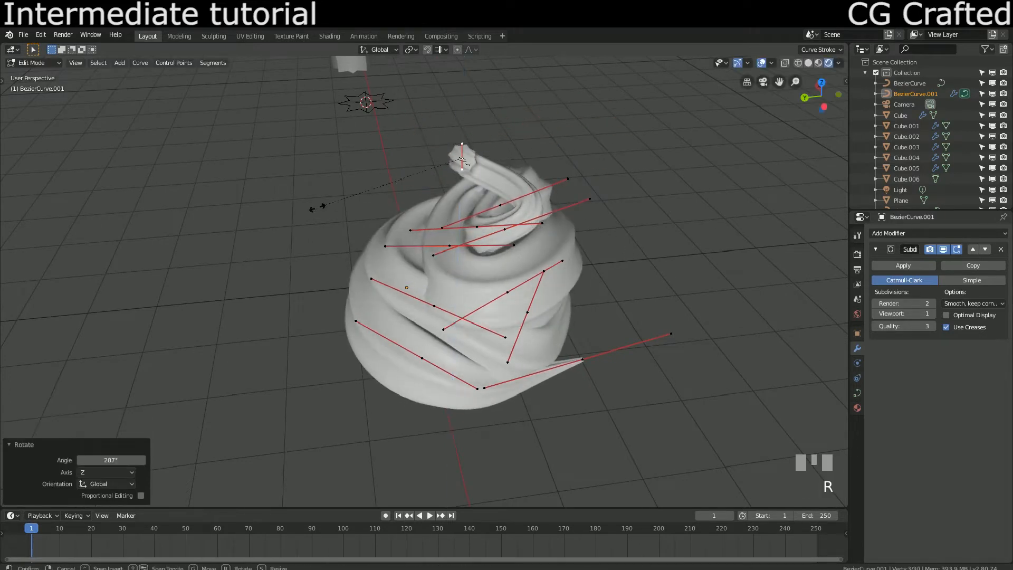
pyautogui.click(445, 217)
pyautogui.click(506, 233)
pyautogui.click(426, 207)
# Step: Adjust the control points at the top of the swirl and rotate them to curl the upper coil
pyautogui.moveTo(426, 207); pyautogui.dragTo(357, 227, button='middle')
pyautogui.click(364, 256)
pyautogui.click(424, 218)
pyautogui.click(521, 251)
pyautogui.moveTo(520, 250); pyautogui.dragTo(407, 188, button='middle')
pyautogui.press('r')
pyautogui.click(550, 210)
# Step: Move the upper coil's control point about 0.663, -0.128 and -0.33 m in XYZ and fine-tune its position
pyautogui.click(308, 231)
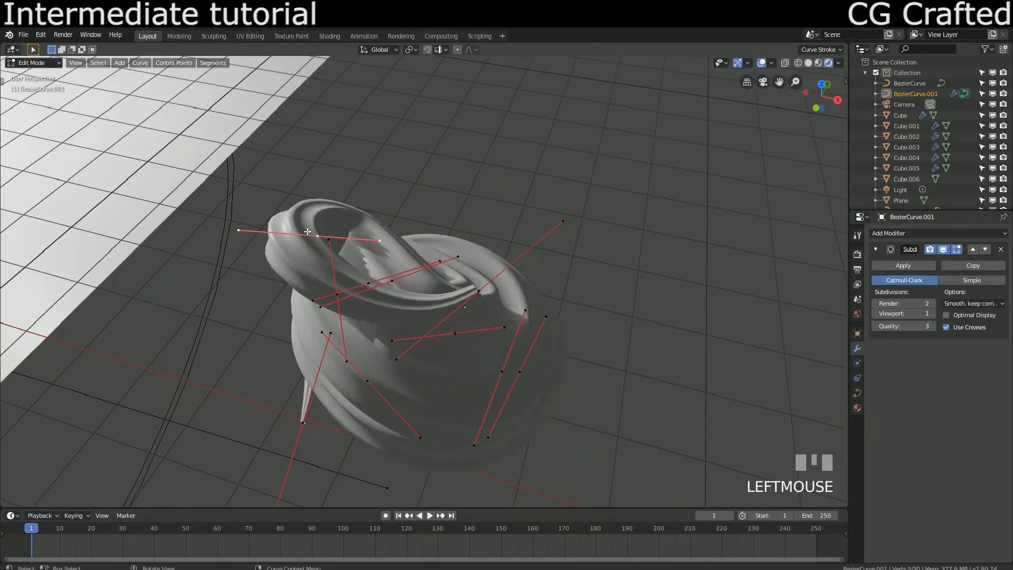
pyautogui.click(347, 333)
pyautogui.moveTo(346, 333); pyautogui.dragTo(446, 295, button='middle')
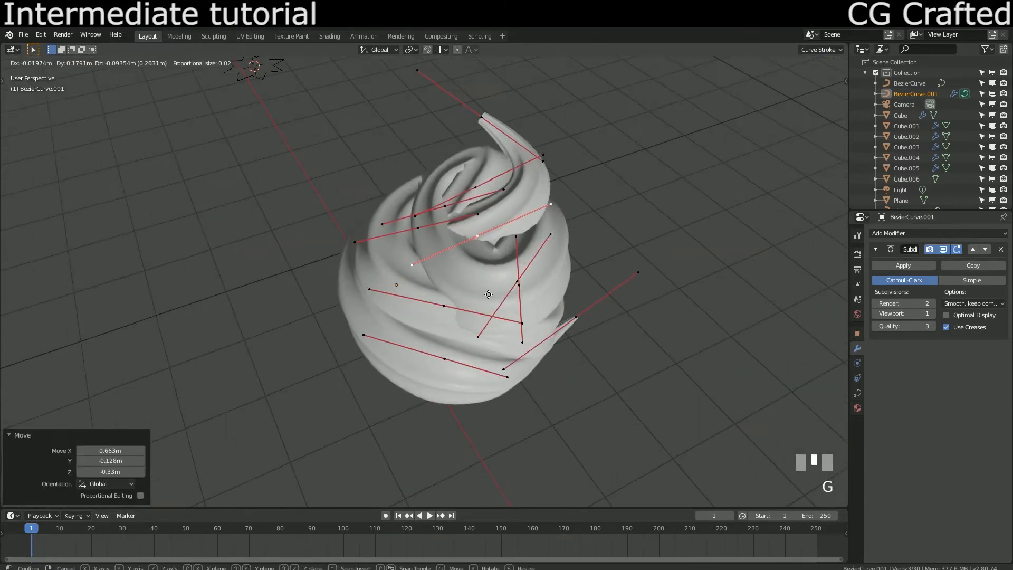
pyautogui.click(496, 292)
# Step: Select all control points of the swirl and scale them along X by about 0.707
pyautogui.press('a')
pyautogui.click(527, 325)
pyautogui.moveTo(528, 325); pyautogui.dragTo(453, 341, button='middle')
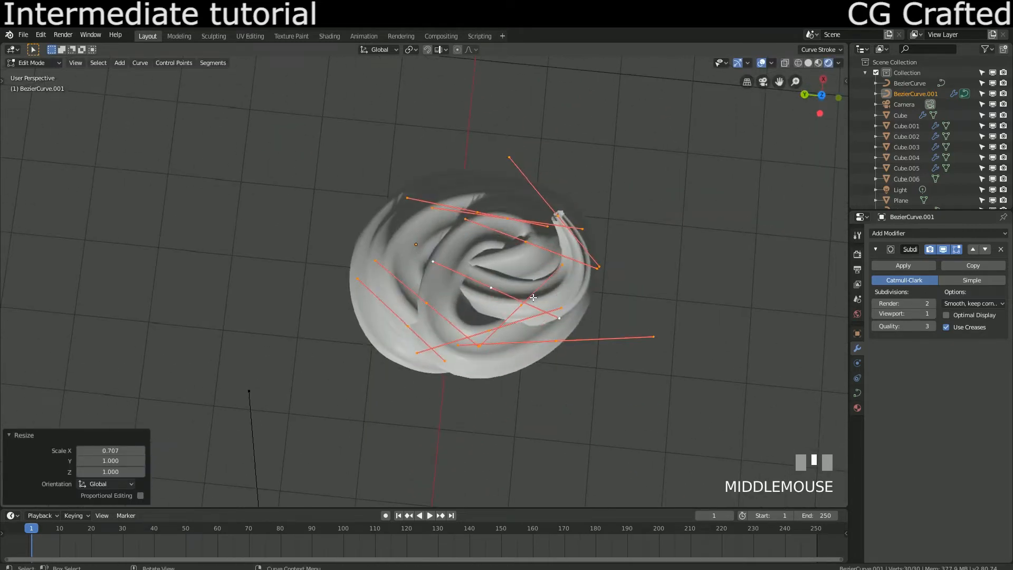
# Step: Rotate the control point at the swirl's tip
pyautogui.click(558, 213)
pyautogui.press('r')
pyautogui.click(462, 264)
pyautogui.moveTo(477, 282); pyautogui.dragTo(430, 222, button='middle')
# Step: Shift the upper part's control point along Y
pyautogui.click(511, 275)
pyautogui.click(397, 252)
pyautogui.press('g')
pyautogui.press('y')
pyautogui.click(449, 188)
# Step: Move the upper control point freely from two viewing angles to tuck the coil into the swirl
pyautogui.moveTo(448, 188); pyautogui.dragTo(612, 288, button='middle')
pyautogui.press('g')
pyautogui.click(519, 316)
pyautogui.moveTo(520, 317); pyautogui.dragTo(464, 312, button='middle')
pyautogui.press('g')
pyautogui.click(526, 237)
# Step: Rotate the upper control point around X and reposition it
pyautogui.moveTo(527, 238); pyautogui.dragTo(568, 229, button='middle')
pyautogui.press('r')
pyautogui.press('x')
pyautogui.click(544, 251)
pyautogui.press('g')
pyautogui.click(473, 242)
# Step: Rotate the tip's control point in two passes to redirect the swirl's peak
pyautogui.moveTo(473, 243); pyautogui.dragTo(504, 242, button='middle')
pyautogui.click(422, 221)
pyautogui.press('r')
pyautogui.click(435, 228)
pyautogui.press('r')
pyautogui.click(506, 241)
# Step: Raise the tip's control point about 0.239 m along Z, rotate it, and leave curve editing
pyautogui.press('g')
pyautogui.press('z')
pyautogui.click(497, 218)
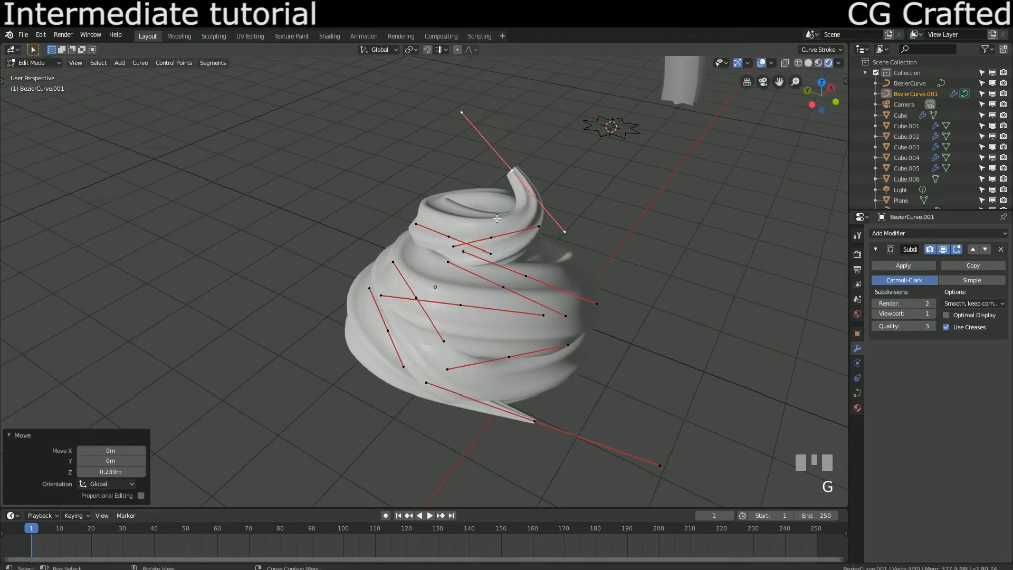
pyautogui.click(386, 243)
pyautogui.press('r')
pyautogui.click(373, 215)
pyautogui.press('Tab')
# Step: Resume curve editing and move two control points of the lower coils about -0.179 m along Y
pyautogui.moveTo(373, 214); pyautogui.dragTo(464, 322, button='middle')
pyautogui.press('Tab')
pyautogui.click(318, 323)
pyautogui.click(315, 347)
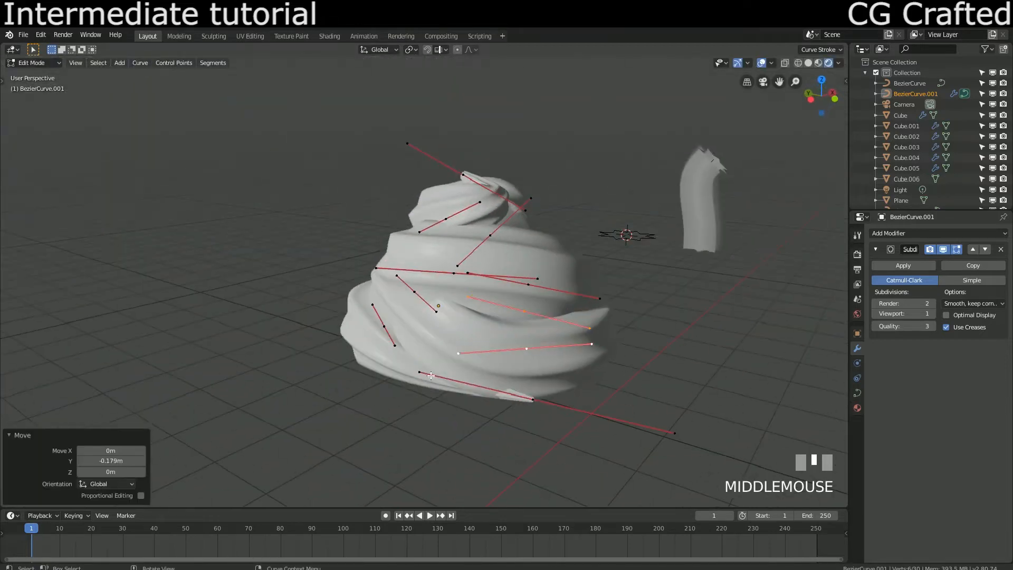
# Step: Shift the lower coil's control points along X and leave curve editing
pyautogui.click(405, 368)
pyautogui.press('g')
pyautogui.press('x')
pyautogui.click(373, 362)
pyautogui.moveTo(372, 362); pyautogui.dragTo(529, 403, button='middle')
pyautogui.press('Tab')
# Step: Duplicate the finished swirl and move the copy about -16.2 m along X onto the cake slice
pyautogui.scroll(-4, 415, 336)
pyautogui.keyDown('shift'); pyautogui.moveTo(415, 336); pyautogui.dragTo(331, 272, button='middle'); pyautogui.keyUp('shift')
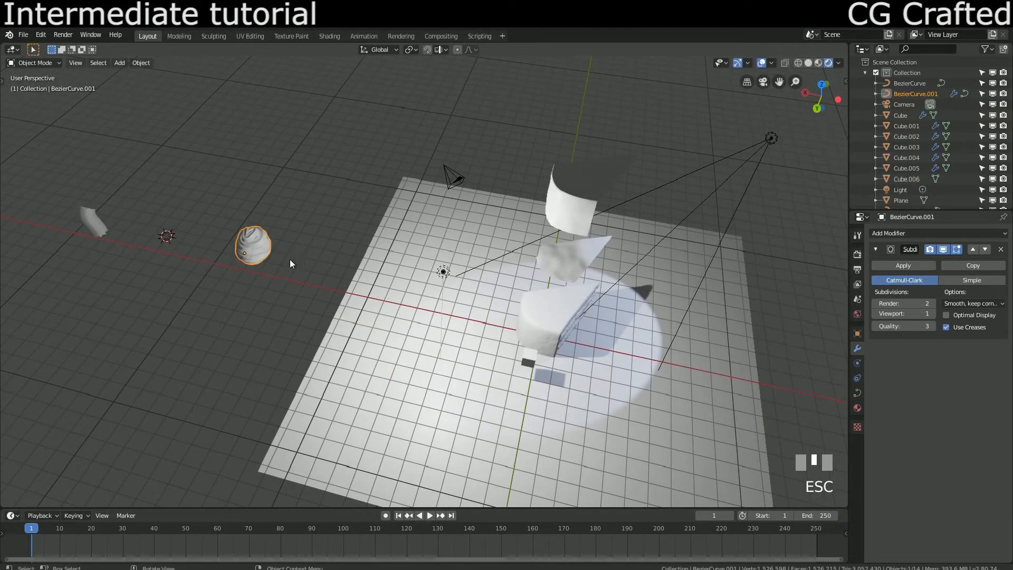
pyautogui.click(555, 322)
pyautogui.keyDown('shift'); pyautogui.moveTo(467, 306); pyautogui.dragTo(408, 299, button='middle'); pyautogui.keyUp('shift')
pyautogui.scroll(4, 408, 300)
pyautogui.keyDown('shift'); pyautogui.moveTo(633, 305); pyautogui.dragTo(516, 303, button='middle'); pyautogui.keyUp('shift')
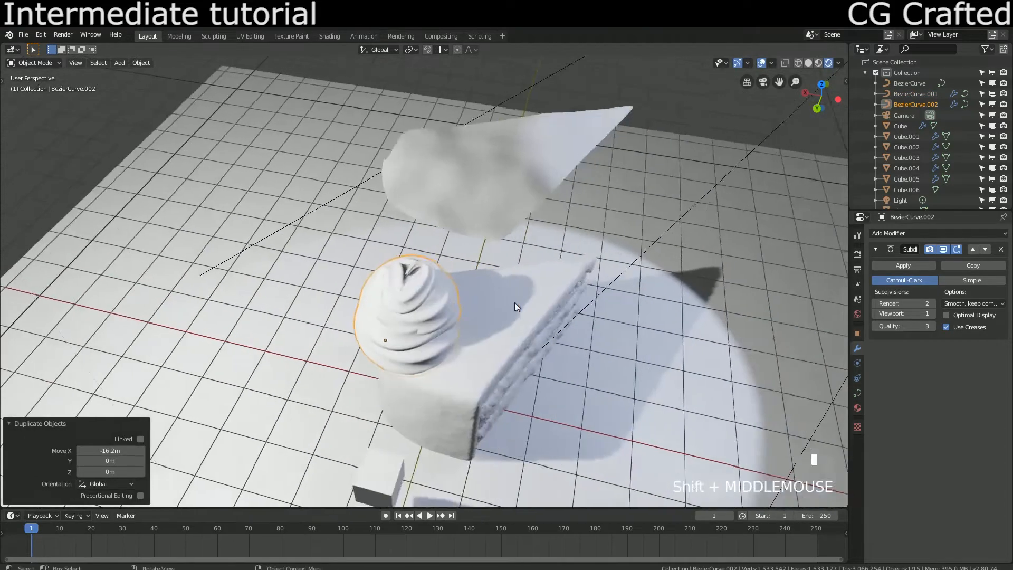
# Step: Scale the duplicated swirl down to suit the top of the cake slice
pyautogui.scroll(3, 520, 304)
pyautogui.press('s')
pyautogui.click(408, 317)
# Step: Narrow the duplicated swirl by scaling all its control points along X in curve editing
pyautogui.moveTo(410, 313); pyautogui.dragTo(536, 272, button='middle')
pyautogui.keyDown('shift'); pyautogui.moveTo(536, 272); pyautogui.dragTo(491, 295, button='middle'); pyautogui.keyUp('shift')
pyautogui.scroll(4, 407, 303)
pyautogui.press('Tab')
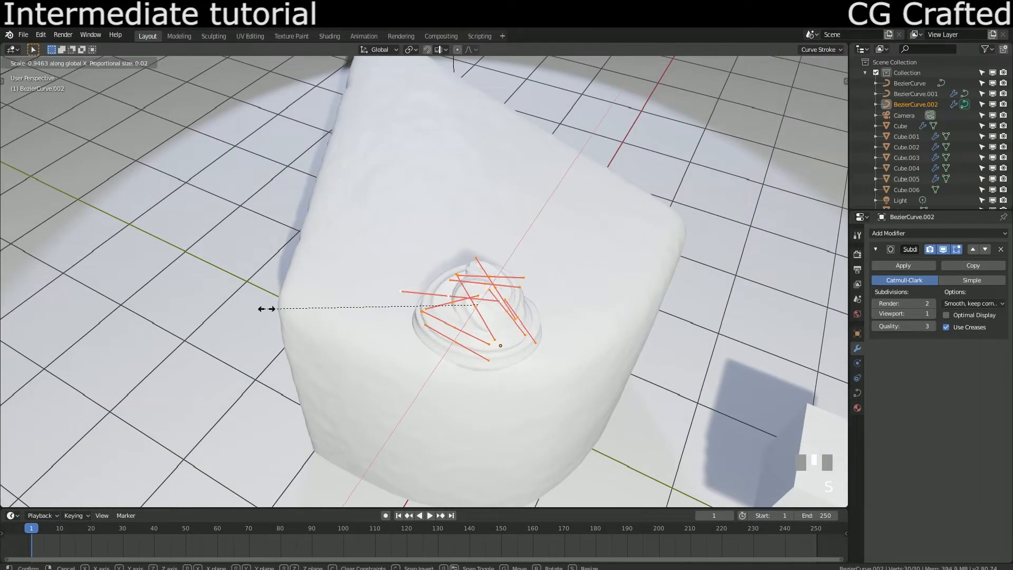
pyautogui.click(289, 311)
pyautogui.press('Tab')
# Step: Rotate the control point at the duplicated swirl's tip by about -32.1°
pyautogui.moveTo(278, 300); pyautogui.dragTo(363, 337, button='middle')
pyautogui.click(335, 181)
pyautogui.press('Tab')
pyautogui.click(513, 380)
pyautogui.scroll(3, 364, 337)
pyautogui.scroll(1, 365, 346)
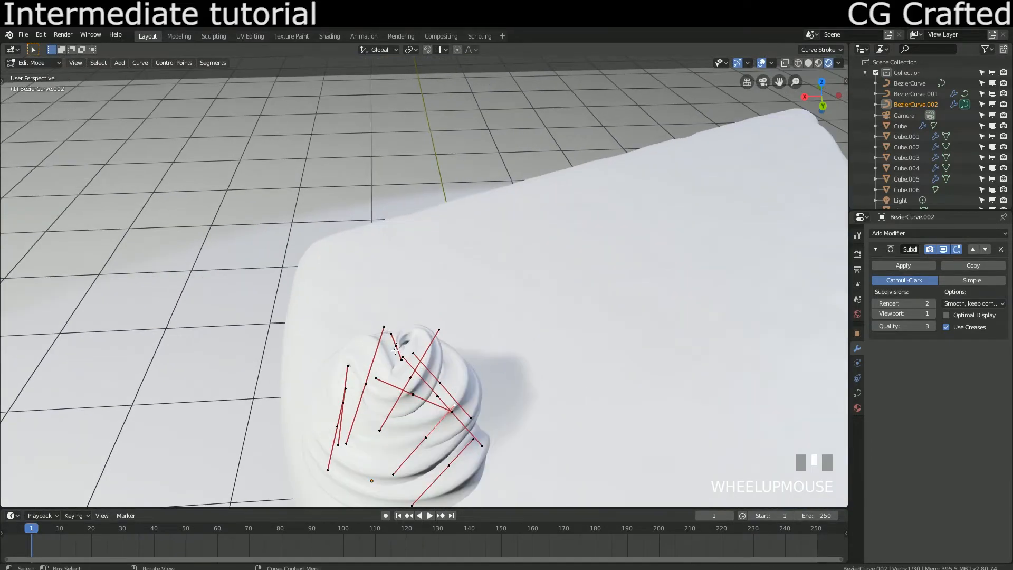
pyautogui.click(452, 352)
# Step: Move the tip's control point about 0.0195 m in X and 0.057 m in Y
pyautogui.moveTo(452, 352); pyautogui.dragTo(331, 282, button='middle')
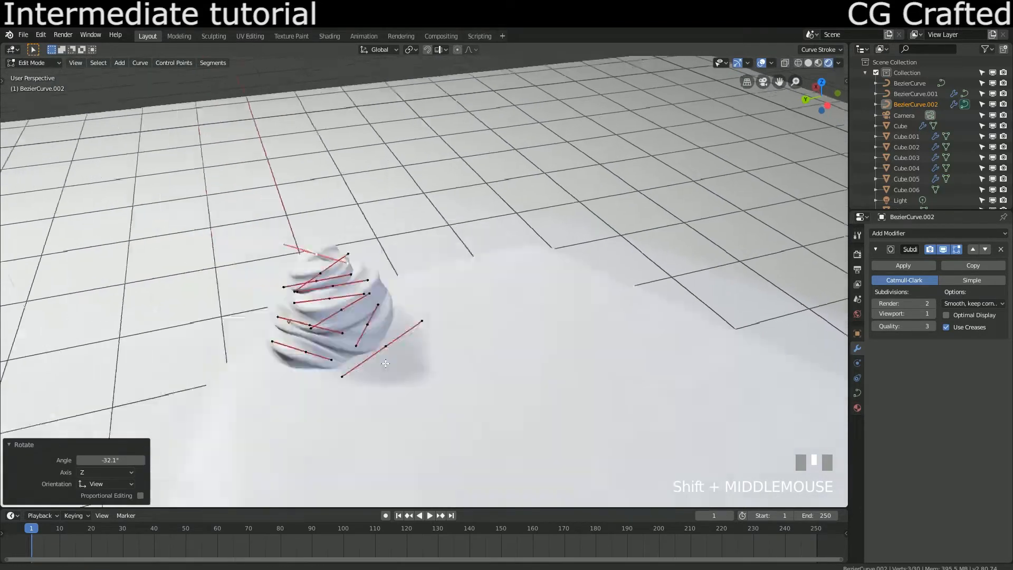
pyautogui.scroll(3, 330, 282)
pyautogui.press('g')
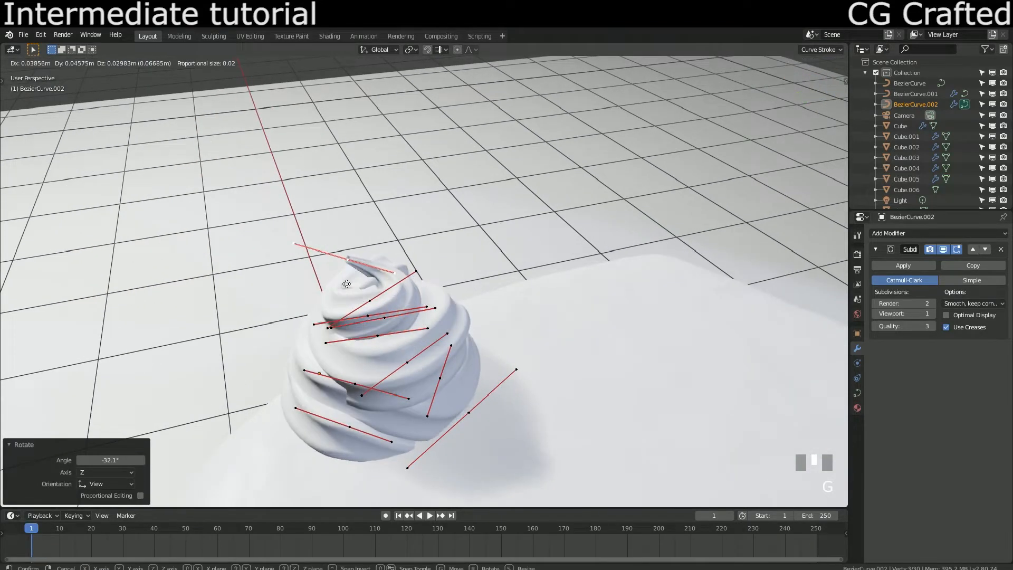
pyautogui.click(347, 300)
# Step: Rotate the tip's control point about -29.9° and move it about 0.0173, 0.034 and 0.00688 m in XYZ
pyautogui.press('r')
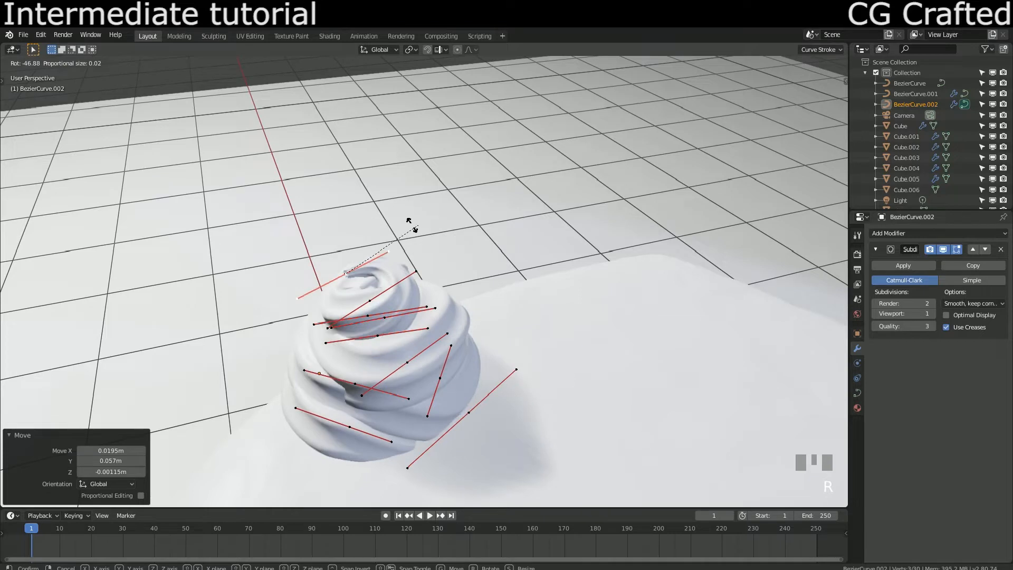
pyautogui.click(407, 240)
pyautogui.press('g')
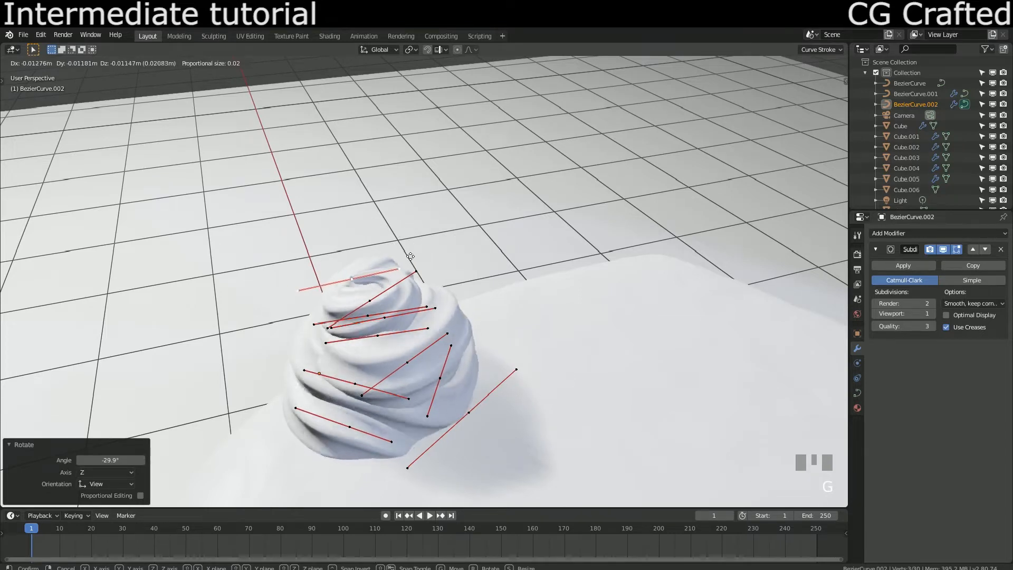
pyautogui.click(400, 249)
# Step: Select a control point in the duplicated swirl's middle coil and rotate it slightly
pyautogui.moveTo(402, 250); pyautogui.dragTo(607, 227, button='middle')
pyautogui.scroll(3, 534, 268)
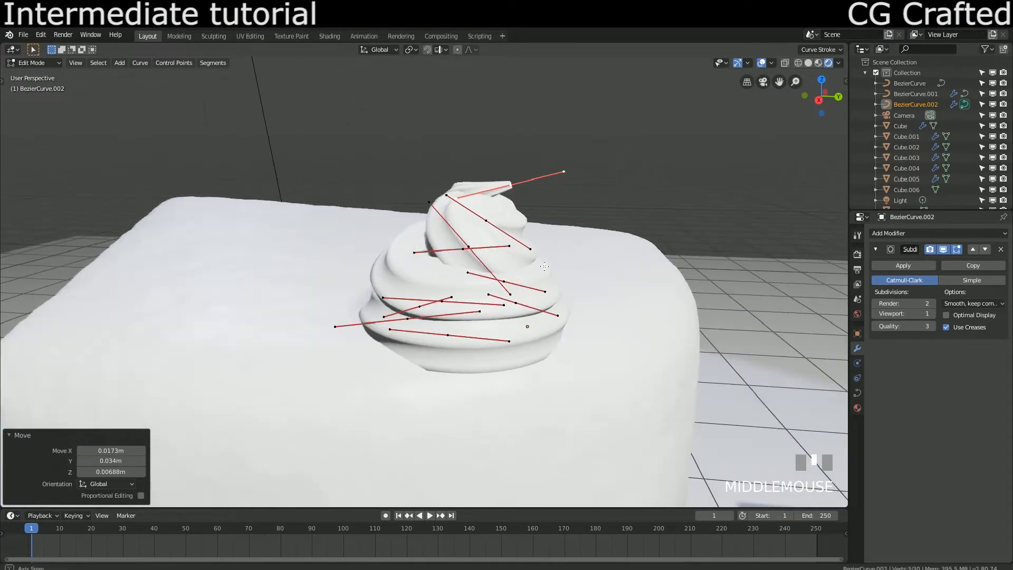
pyautogui.click(463, 265)
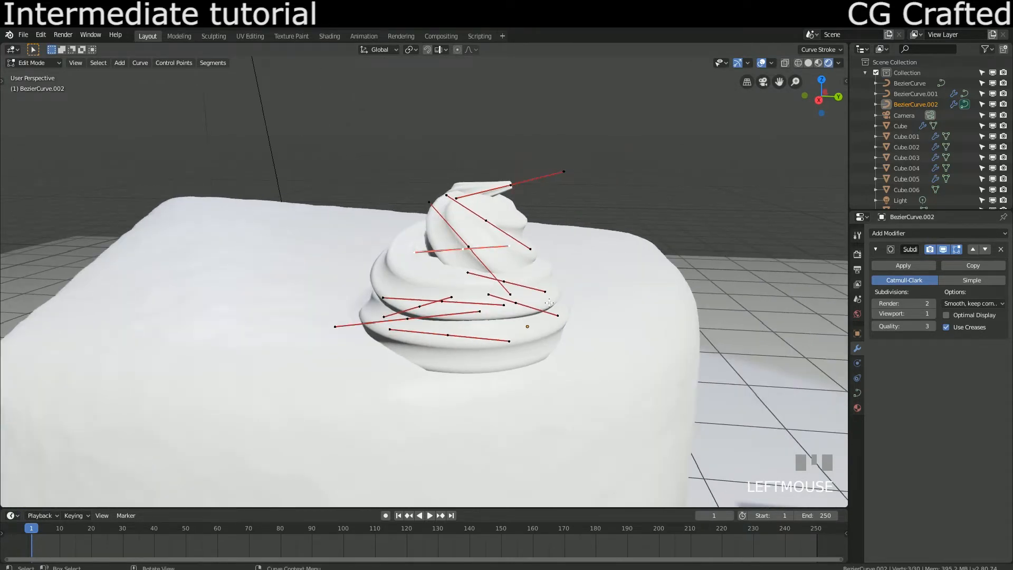
pyautogui.press('Escape')
pyautogui.press('r')
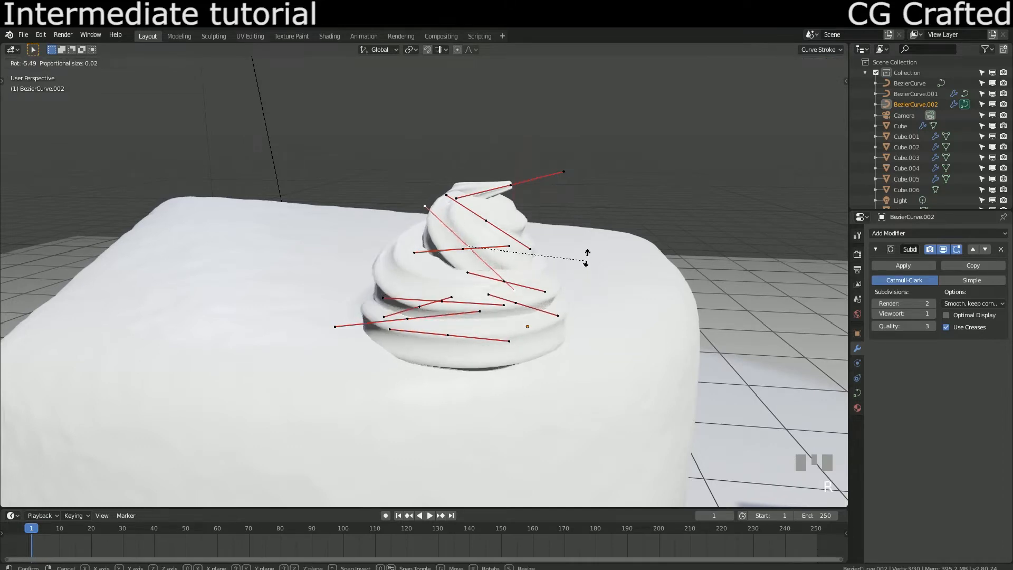
pyautogui.click(591, 237)
pyautogui.moveTo(589, 241); pyautogui.dragTo(451, 270, button='middle')
pyautogui.keyDown('shift'); pyautogui.moveTo(451, 270); pyautogui.dragTo(399, 271, button='middle'); pyautogui.keyUp('shift')
pyautogui.click(499, 314)
pyautogui.scroll(-5, 438, 251)
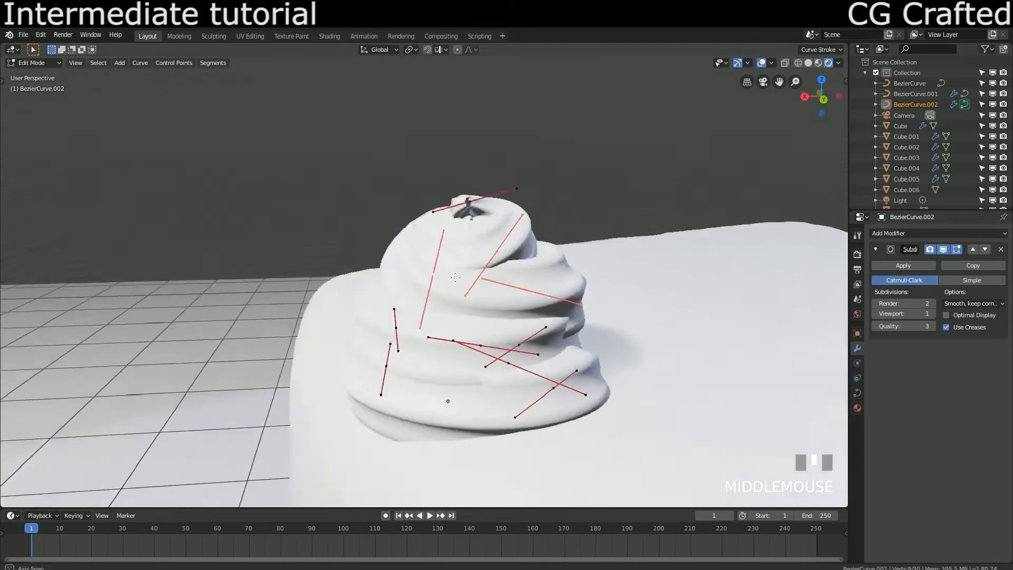
pyautogui.scroll(7, 379, 281)
pyautogui.press('g')
pyautogui.press('Escape')
# Step: Leave curve editing and rescale the whole duplicated swirl in two passes, the last by a factor of 1.140
pyautogui.moveTo(431, 252); pyautogui.dragTo(527, 238, button='middle')
pyautogui.press('Tab')
pyautogui.press('s')
pyautogui.click(432, 300)
pyautogui.scroll(-2, 432, 300)
pyautogui.moveTo(432, 299); pyautogui.dragTo(419, 281, button='middle')
pyautogui.press('s')
pyautogui.click(403, 275)
# Step: Position the duplicated swirl near the edge of the cake's top, finishing with a shift of about 0.229 m along X
pyautogui.moveTo(403, 276); pyautogui.dragTo(463, 301, button='middle')
pyautogui.keyDown('shift'); pyautogui.moveTo(463, 301); pyautogui.dragTo(519, 310, button='middle'); pyautogui.keyUp('shift')
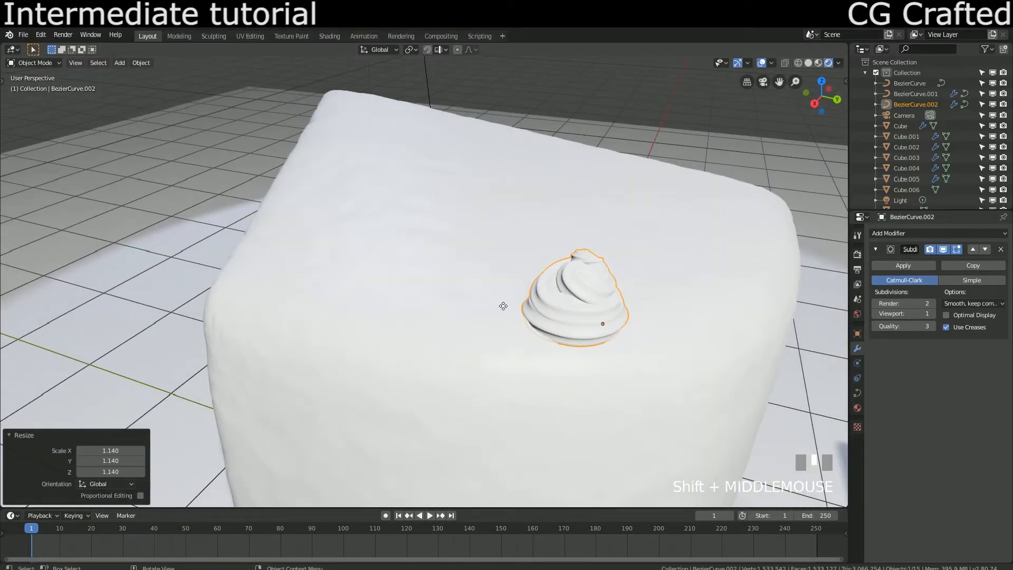
pyautogui.click(235, 272)
pyautogui.moveTo(235, 272); pyautogui.dragTo(294, 311, button='middle')
pyautogui.press('g')
pyautogui.press('x')
pyautogui.click(312, 352)
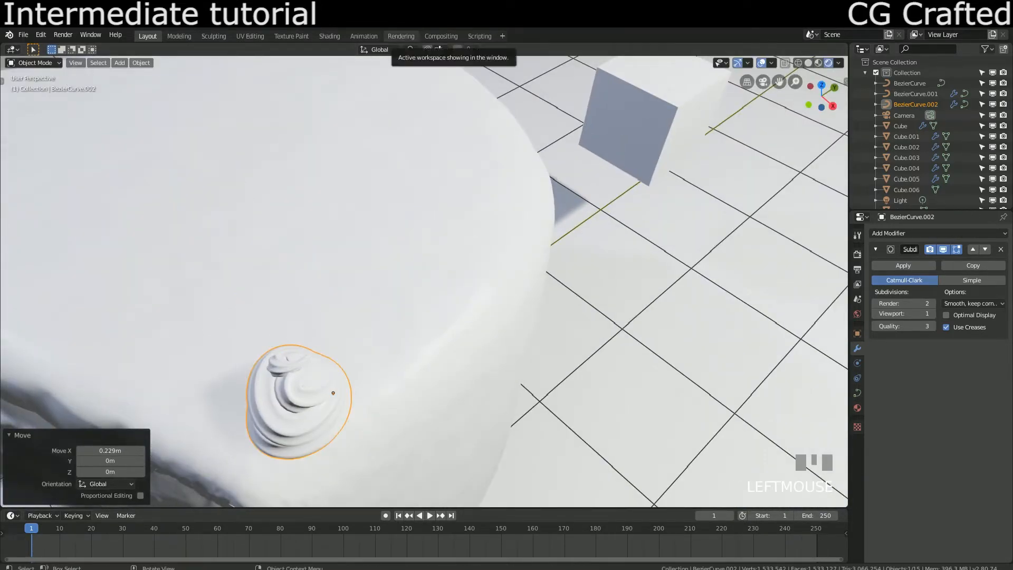
# Step: Switch to the browser and examine reference photos of cream-decorated cakes for the piped swirls' shape and placement
pyautogui.hotkey('alt', 'Tab')
pyautogui.click(635, 158)
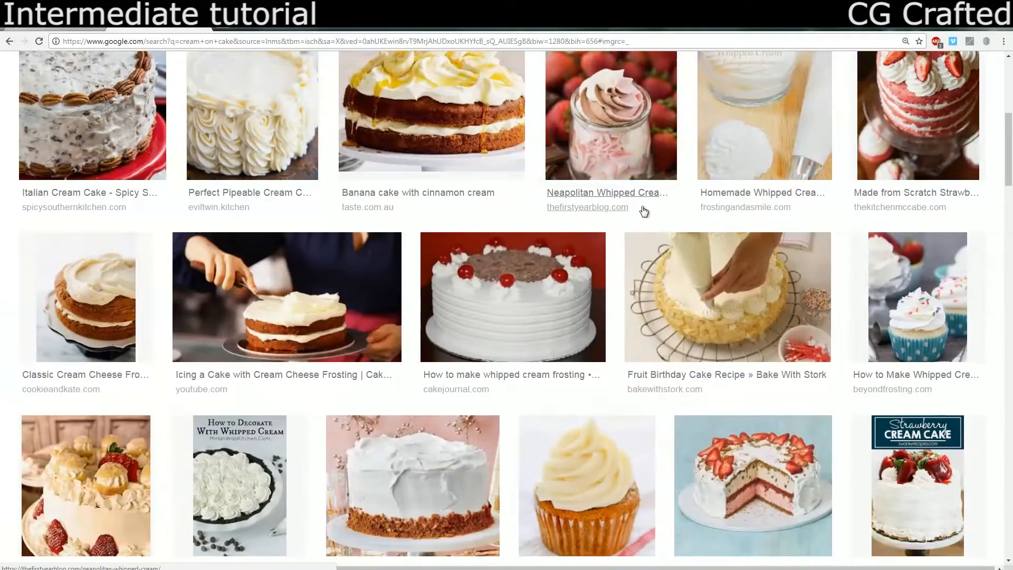
pyautogui.click(629, 148)
pyautogui.click(253, 311)
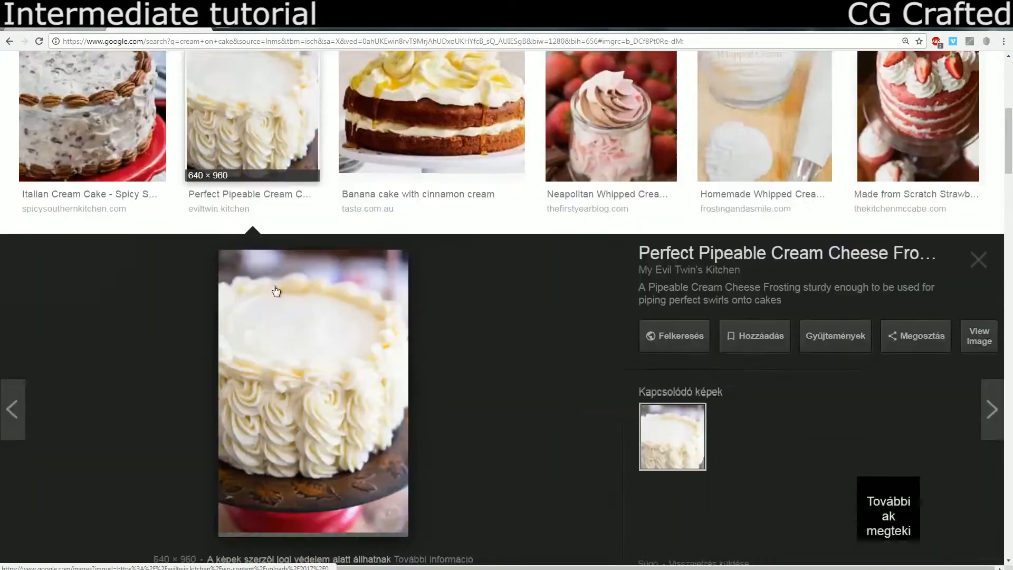
pyautogui.click(156, 102)
pyautogui.click(745, 373)
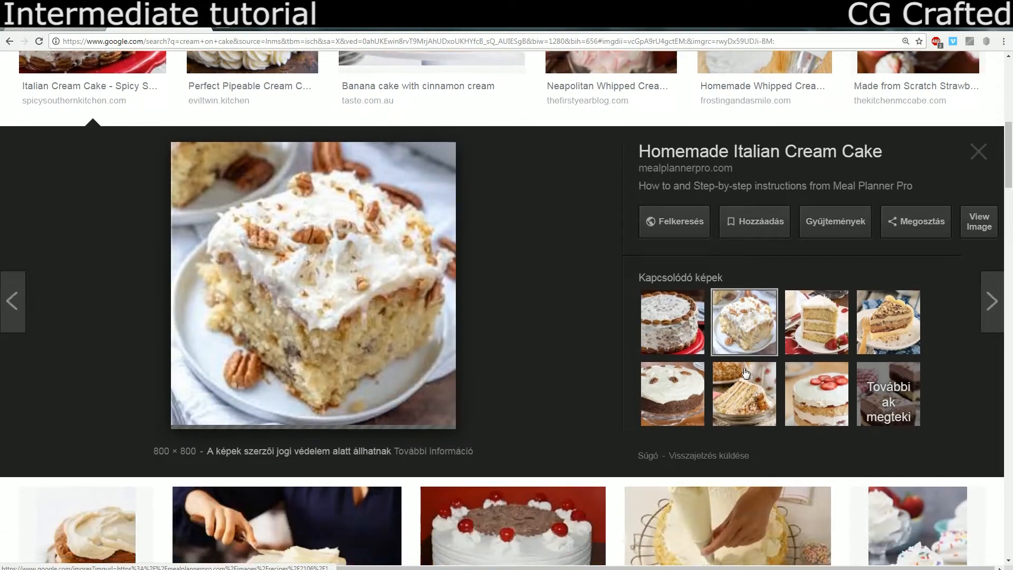
pyautogui.scroll(-5, 744, 371)
pyautogui.click(527, 280)
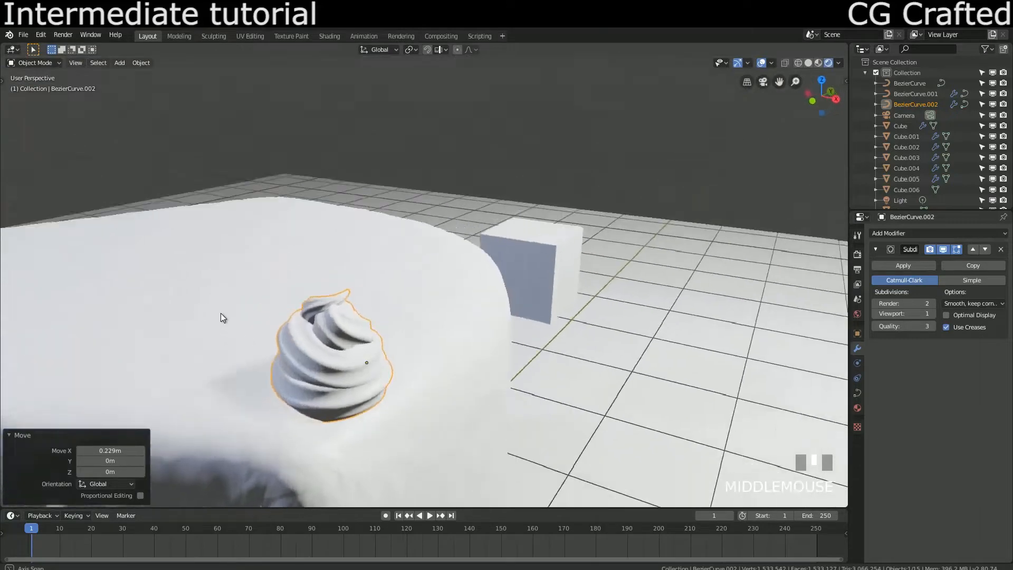
# Step: Edit the duplicated swirl's curve, adjusting the thickness of its upper end and rotating the end point 53.6° in the view
pyautogui.press('Tab')
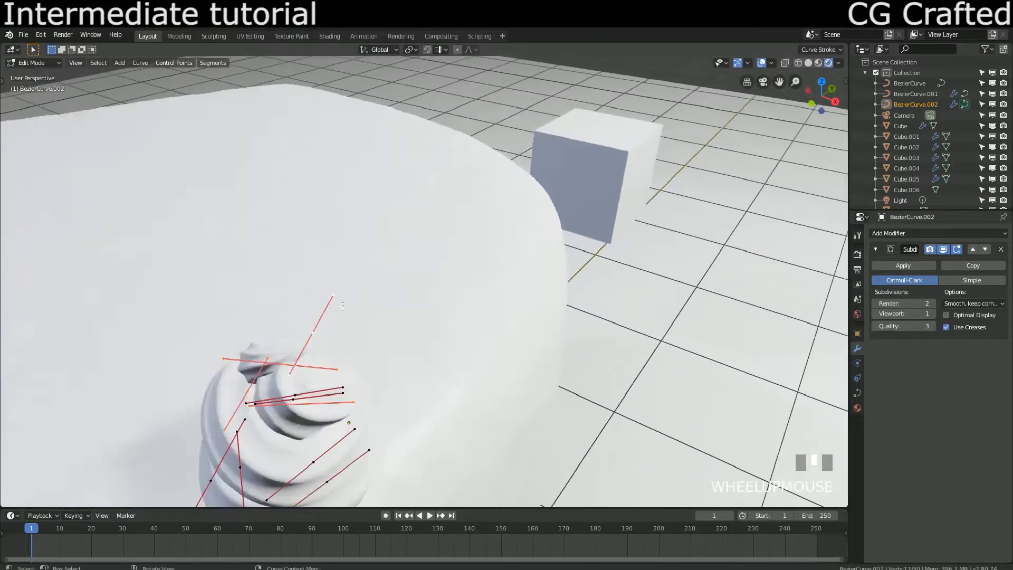
pyautogui.scroll(3, 346, 295)
pyautogui.moveTo(346, 296); pyautogui.dragTo(349, 242, button='middle')
pyautogui.click(392, 283)
pyautogui.press('r')
pyautogui.click(647, 380)
pyautogui.hotkey('alt', 's')
pyautogui.click(334, 305)
pyautogui.moveTo(333, 305); pyautogui.dragTo(475, 248, button='middle')
pyautogui.press('r')
pyautogui.click(591, 355)
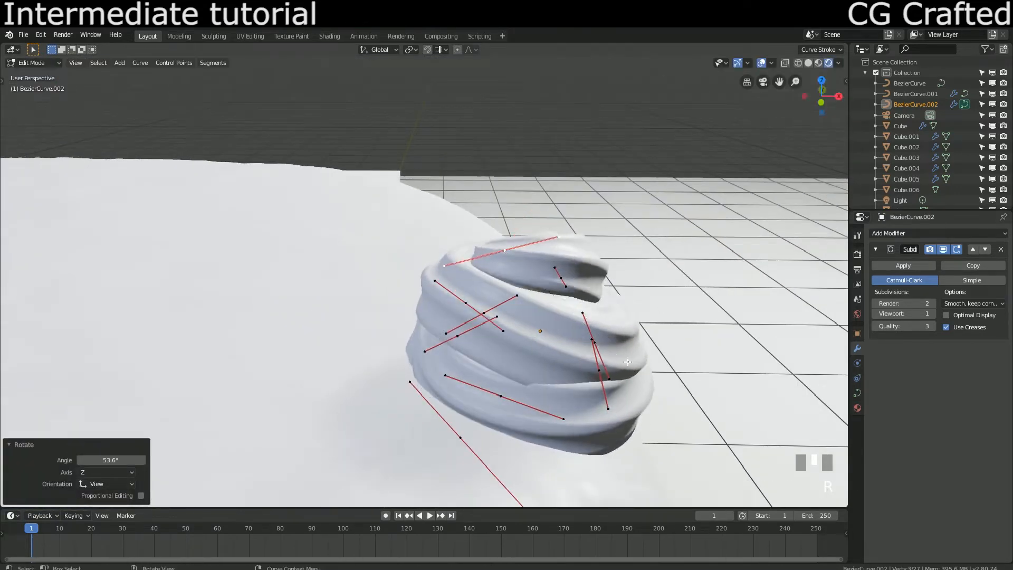
# Step: Raise the curve's end point about 0.0363 m in Z, then rotate it and shift it about 0.00136, 0.0066 and -0.0192 m in XYZ
pyautogui.moveTo(575, 312); pyautogui.dragTo(647, 195, button='middle')
pyautogui.click(549, 246)
pyautogui.moveTo(549, 246); pyautogui.dragTo(332, 269, button='middle')
pyautogui.keyDown('shift'); pyautogui.moveTo(331, 269); pyautogui.dragTo(343, 224, button='middle'); pyautogui.keyUp('shift')
pyautogui.scroll(1, 389, 159)
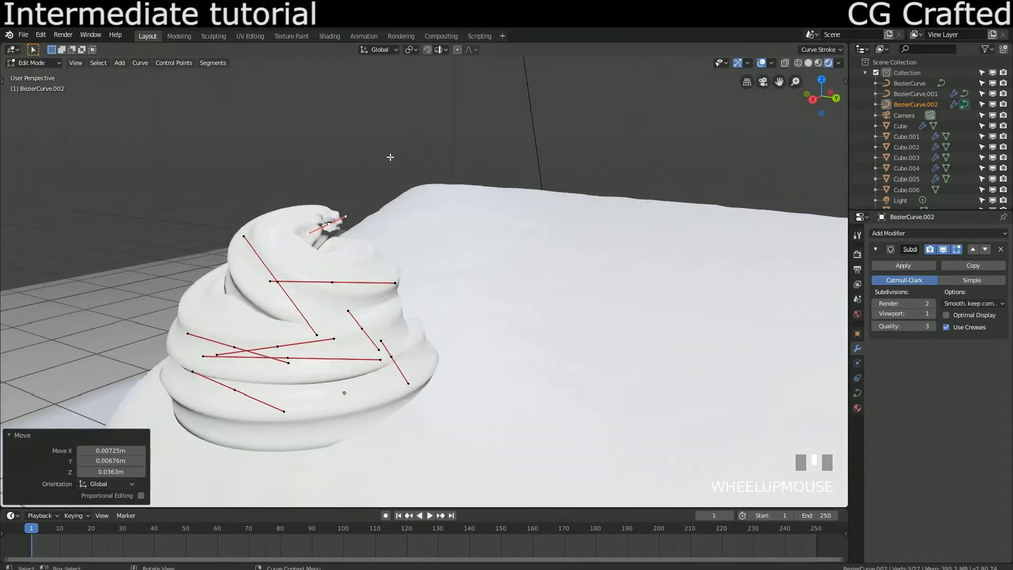
pyautogui.press('r')
pyautogui.click(398, 166)
pyautogui.press('g')
pyautogui.click(395, 190)
pyautogui.moveTo(395, 198); pyautogui.dragTo(289, 237, button='middle')
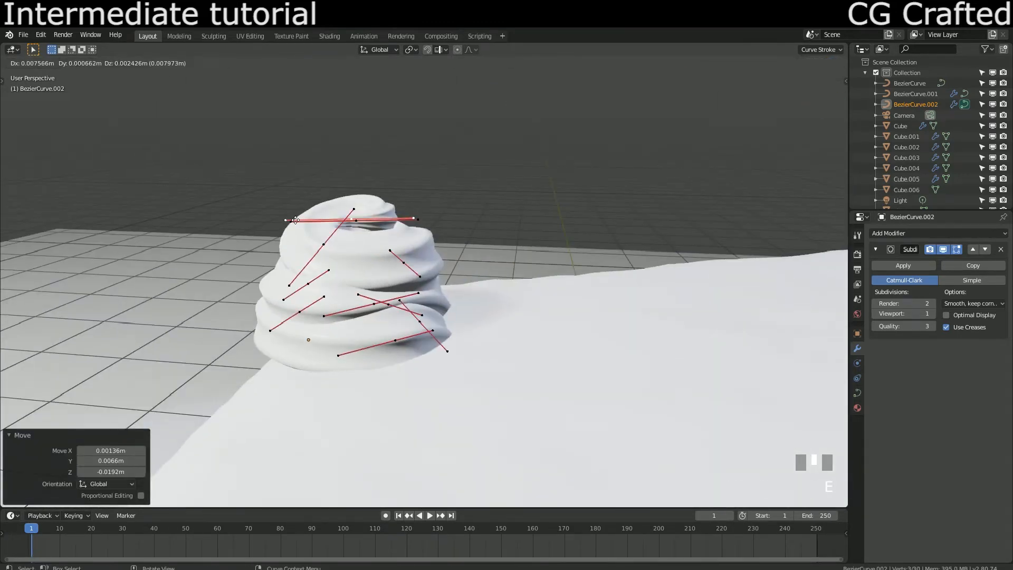
# Step: Extrude a new end point for the swirl's tip, rotate it about Z and move it about -0.0164, -0.0624 and 0.00664 m in XYZ
pyautogui.press('e')
pyautogui.click(255, 207)
pyautogui.moveTo(256, 207); pyautogui.dragTo(327, 227, button='middle')
pyautogui.press('r')
pyautogui.press('z')
pyautogui.click(151, 381)
pyautogui.moveTo(150, 381); pyautogui.dragTo(298, 340, button='middle')
pyautogui.press('g')
pyautogui.click(373, 355)
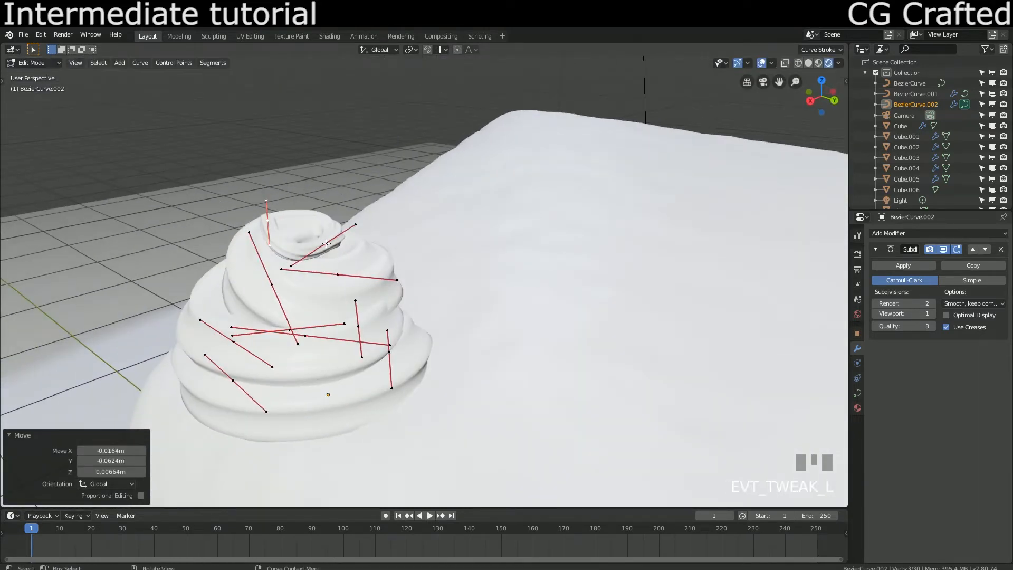
# Step: Scale the curve radius at the new end point by a factor of 2.995
pyautogui.hotkey('alt', 's')
pyautogui.click(532, 330)
pyautogui.moveTo(532, 330); pyautogui.dragTo(597, 328, button='middle')
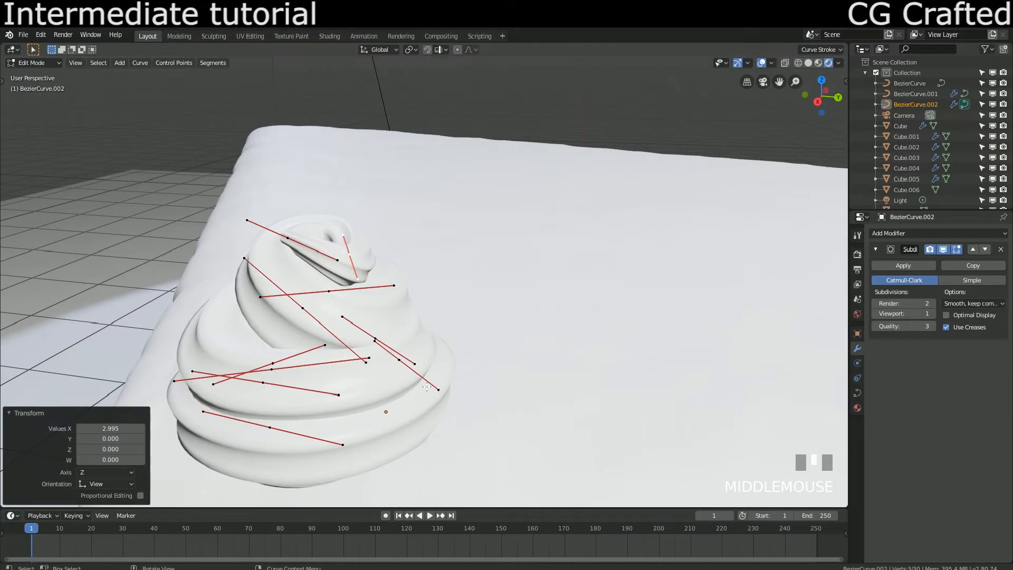
# Step: From the top view, move the handle of the control point before the tip inward to tighten the uppermost coil
pyautogui.scroll(-4, 350, 181)
pyautogui.moveTo(350, 181); pyautogui.dragTo(472, 328, button='middle')
pyautogui.press('Tab')
pyautogui.press('Tab')
pyautogui.click(508, 280)
pyautogui.press('g')
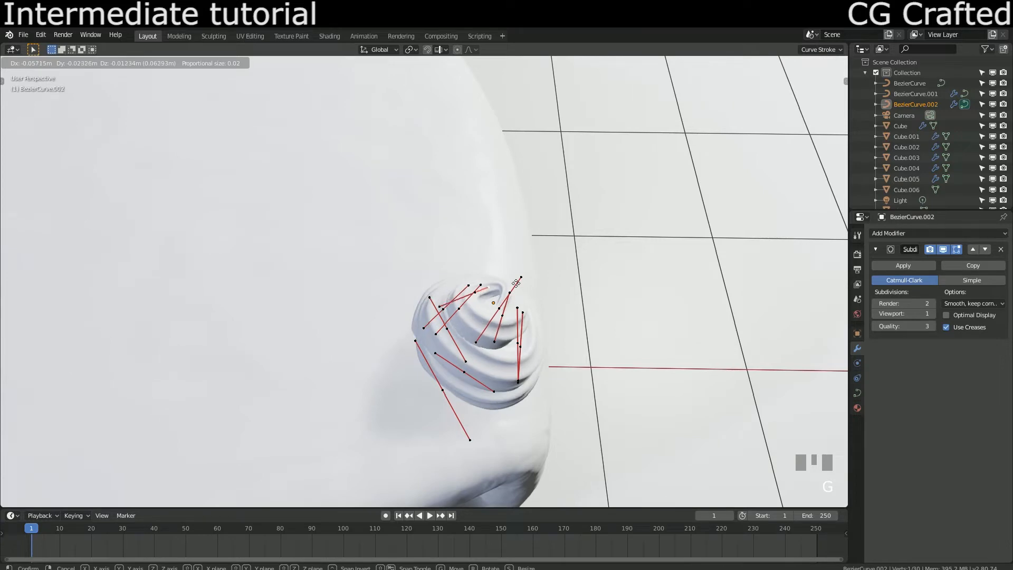
pyautogui.rightClick(492, 284)
pyautogui.press('KP_7')
pyautogui.scroll(4, 492, 283)
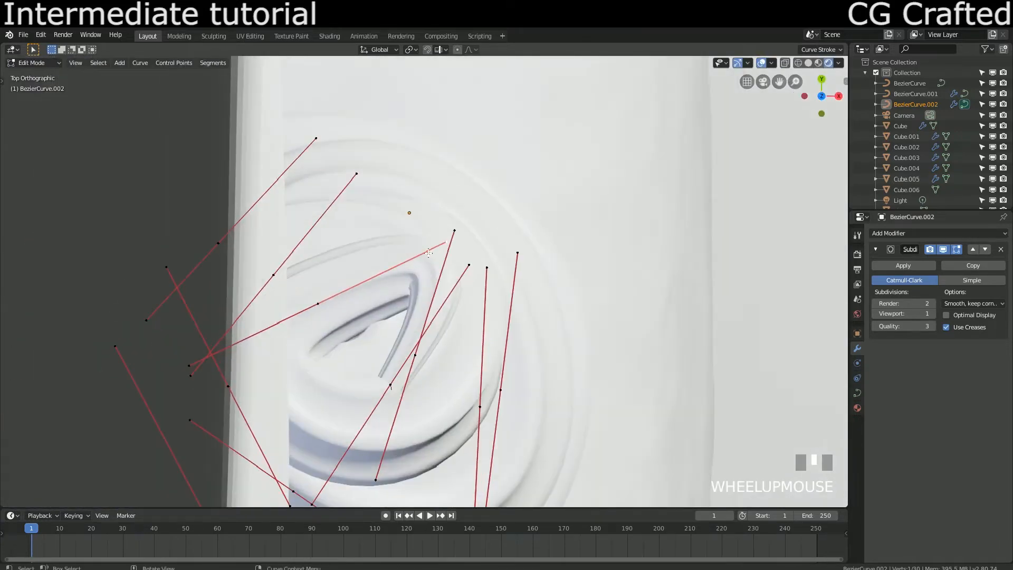
pyautogui.press('g')
pyautogui.click(365, 291)
# Step: Move the tip's end point about -0.0219 m in X and -0.00189 m in Y, shorten its handles and reposition it near the swirl's centre
pyautogui.click(391, 386)
pyautogui.press('g')
pyautogui.click(434, 369)
pyautogui.press('s')
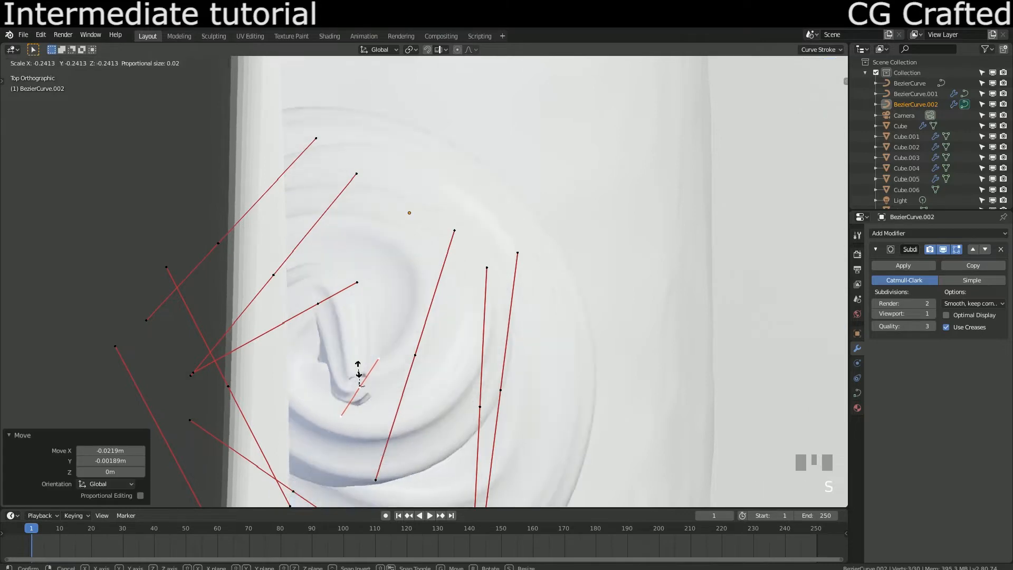
pyautogui.click(387, 391)
pyautogui.press('g')
pyautogui.click(376, 352)
# Step: Adjust the curve radius at the swirl's tip and move the tip point into its final position
pyautogui.moveTo(375, 353); pyautogui.dragTo(182, 276, button='middle')
pyautogui.hotkey('alt', 's')
pyautogui.click(272, 276)
pyautogui.moveTo(272, 276); pyautogui.dragTo(333, 338, button='middle')
pyautogui.press('g')
pyautogui.click(378, 370)
pyautogui.scroll(-3, 378, 369)
# Step: Leave curve editing and move the whole swirl about -0.147, -0.0591 and 0.0167 m in XYZ on the cake's top
pyautogui.press('Tab')
pyautogui.moveTo(390, 369); pyautogui.dragTo(433, 317, button='middle')
pyautogui.scroll(-3, 356, 284)
pyautogui.press('g')
pyautogui.click(367, 296)
pyautogui.keyDown('shift'); pyautogui.moveTo(432, 317); pyautogui.dragTo(396, 294, button='middle'); pyautogui.keyUp('shift')
pyautogui.scroll(-4, 251, 344)
pyautogui.scroll(-2, 484, 280)
pyautogui.scroll(2, 395, 293)
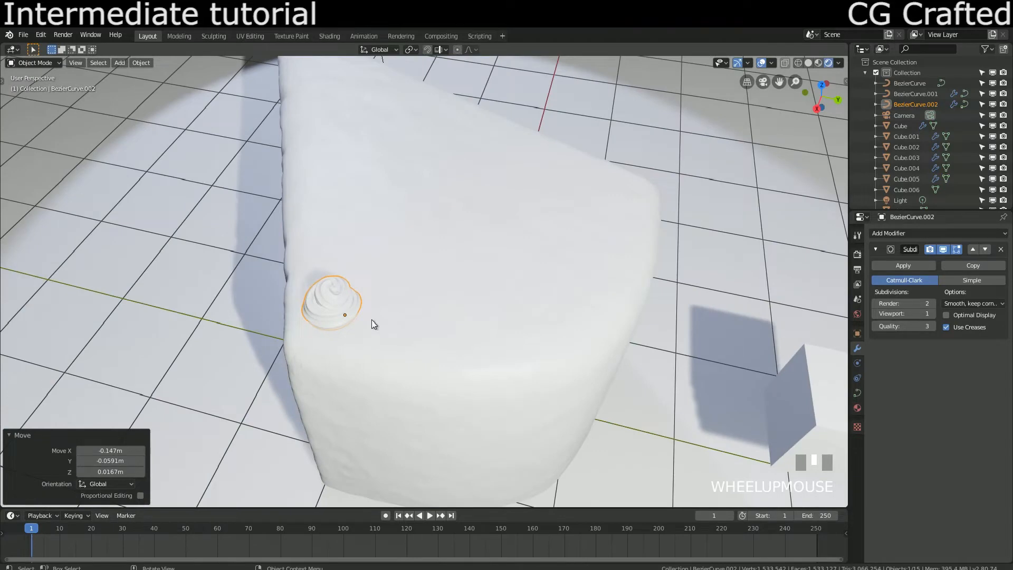
# Step: Create a linked duplicate of the swirl beside it, rotate it -58.8° about Z and raise it 0.0584 m
pyautogui.hotkey('alt', 'd')
pyautogui.click(420, 331)
pyautogui.moveTo(415, 331); pyautogui.dragTo(459, 288, button='middle')
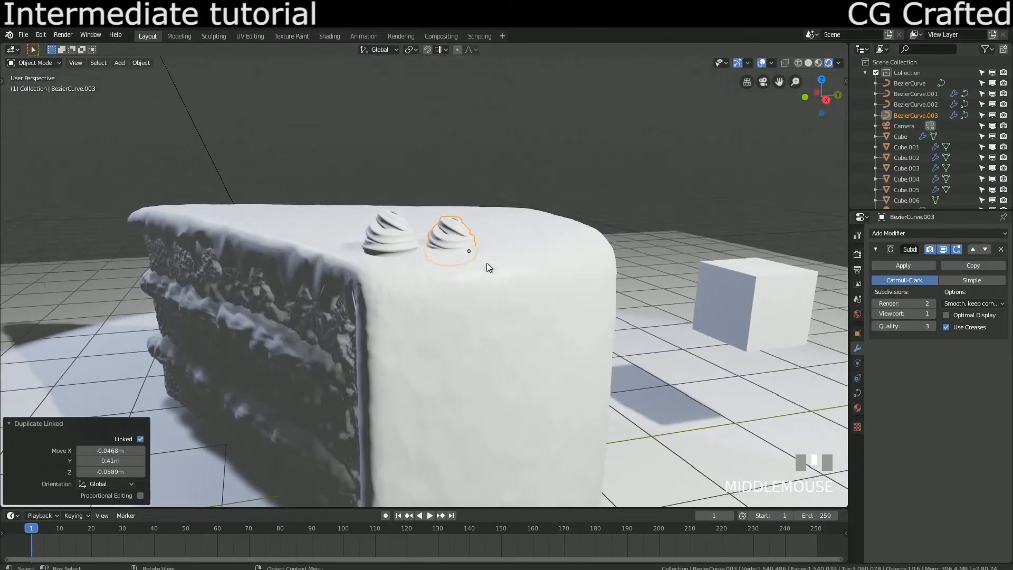
pyautogui.press('r')
pyautogui.click(516, 283)
pyautogui.press('g')
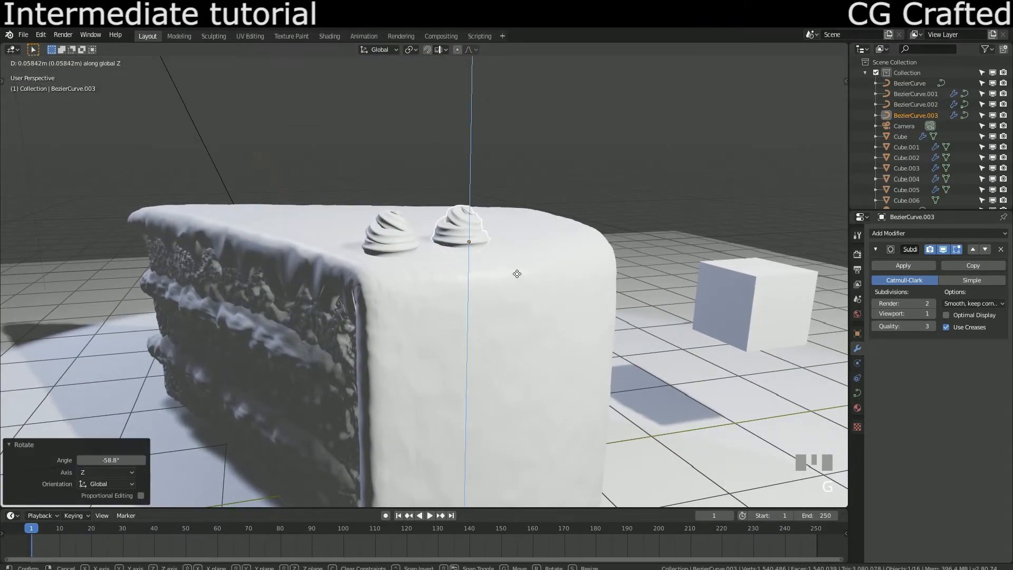
pyautogui.click(517, 274)
# Step: From the top view, hide Cube.002 and Cube.001, which cover the cake's top
pyautogui.press('KP_7')
pyautogui.keyDown('shift'); pyautogui.moveTo(517, 274); pyautogui.dragTo(456, 321, button='middle'); pyautogui.keyUp('shift')
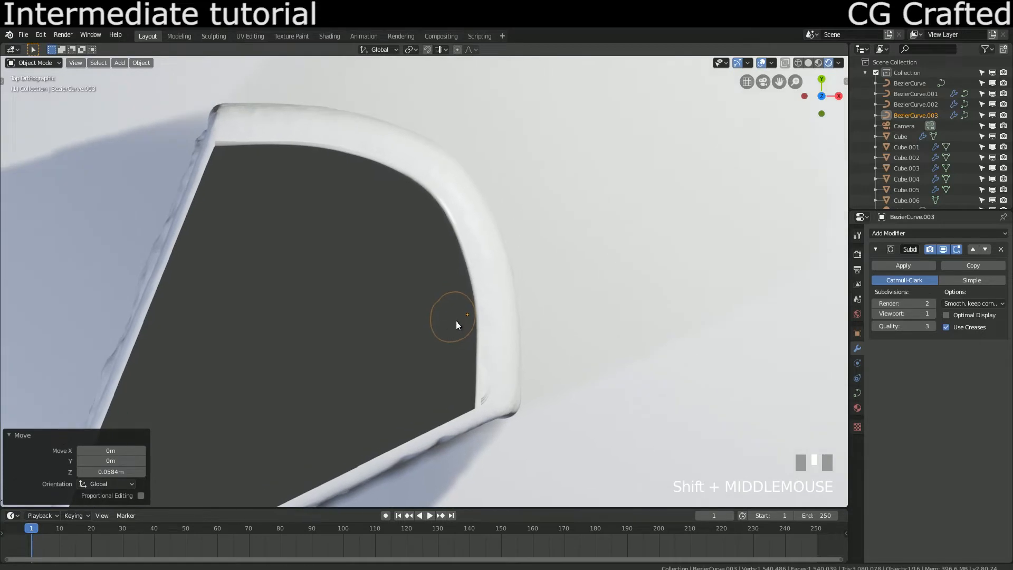
pyautogui.click(227, 277)
pyautogui.press('h')
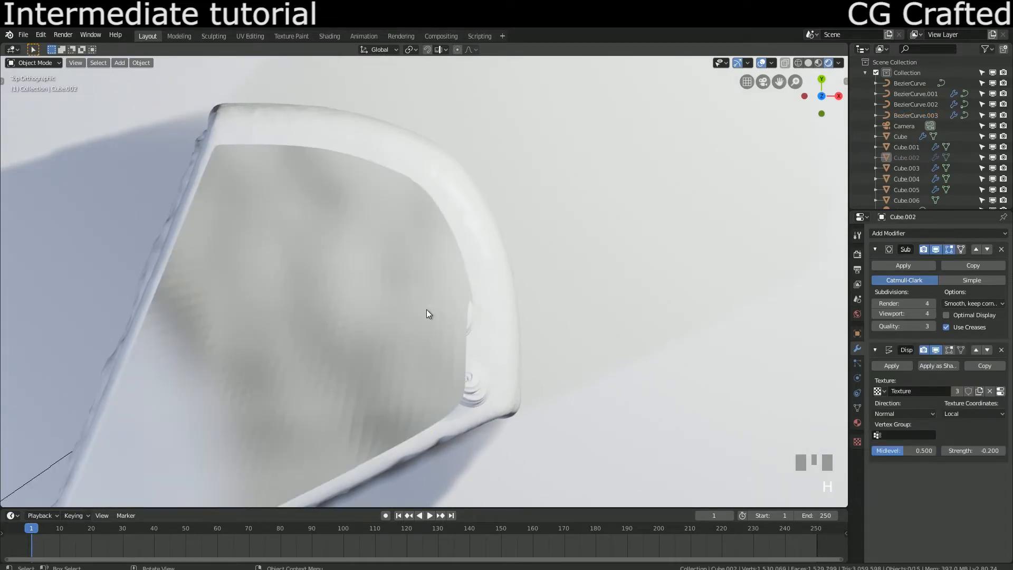
pyautogui.press('h')
# Step: Move the duplicated swirl and the original swirl closer to the cake's outer edge
pyautogui.click(467, 316)
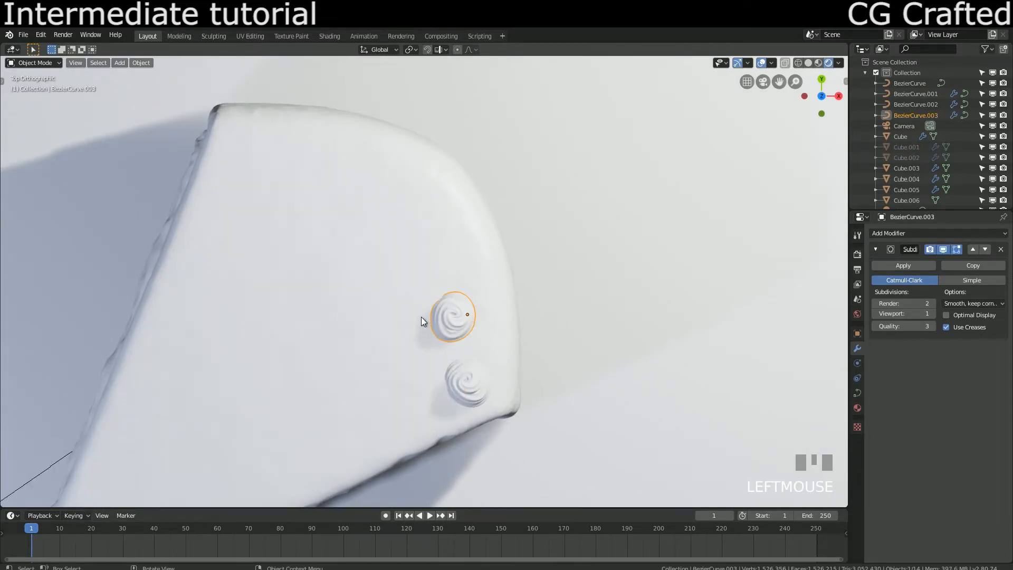
pyautogui.press('g')
pyautogui.click(442, 304)
pyautogui.click(457, 372)
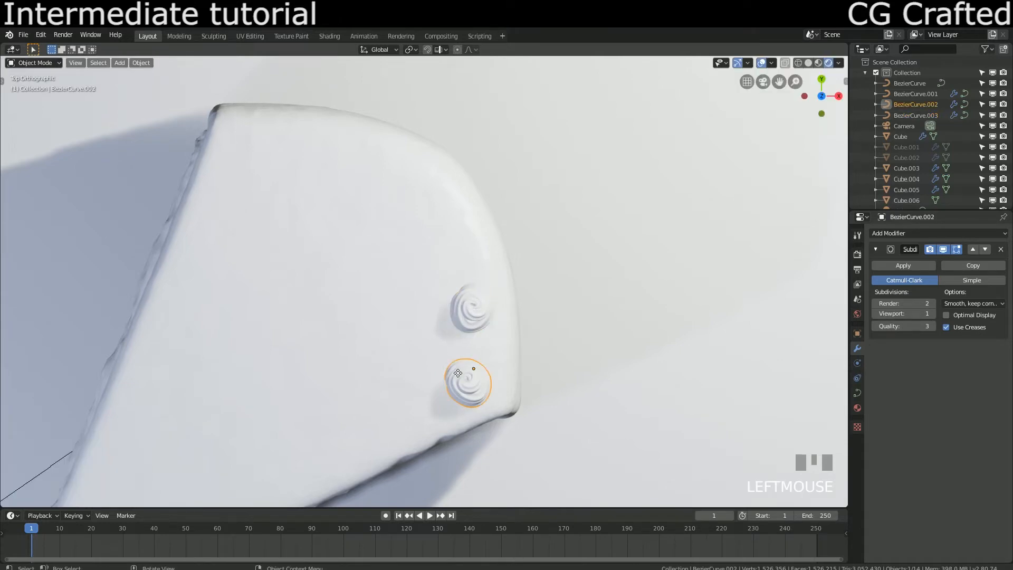
pyautogui.press('g')
pyautogui.click(465, 324)
# Step: Select both swirls and enlarge them together
pyautogui.click(465, 324)
pyautogui.keyDown('shift'); pyautogui.click(476, 373); pyautogui.keyUp('shift')
pyautogui.press('s')
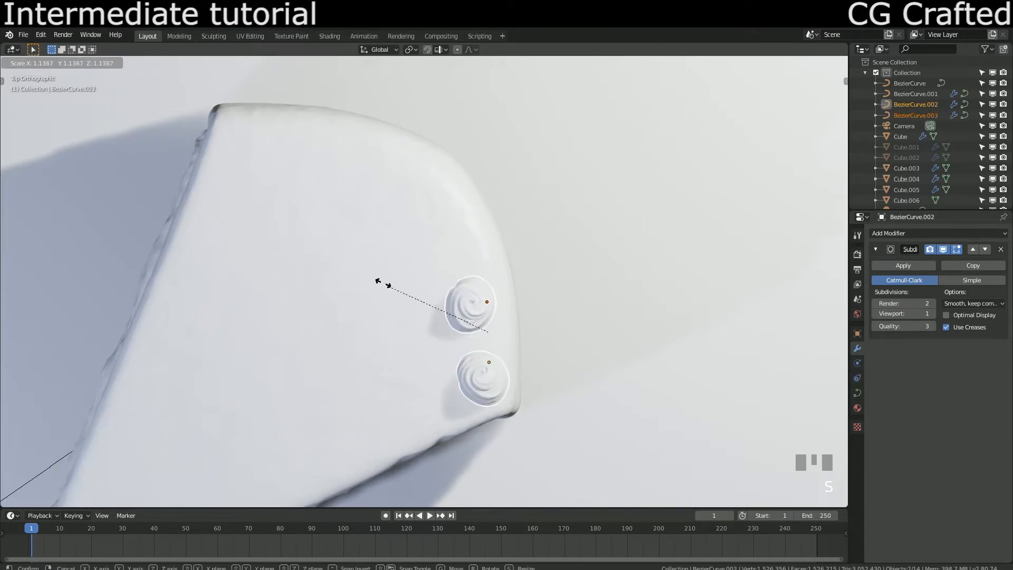
pyautogui.click(439, 356)
# Step: Move both swirls together about -0.137, -0.0518 and 0.0204 m in XYZ so they sit on the icing
pyautogui.click(469, 388)
pyautogui.moveTo(468, 389); pyautogui.dragTo(446, 255, button='middle')
pyautogui.keyDown('shift'); pyautogui.click(472, 211); pyautogui.keyUp('shift')
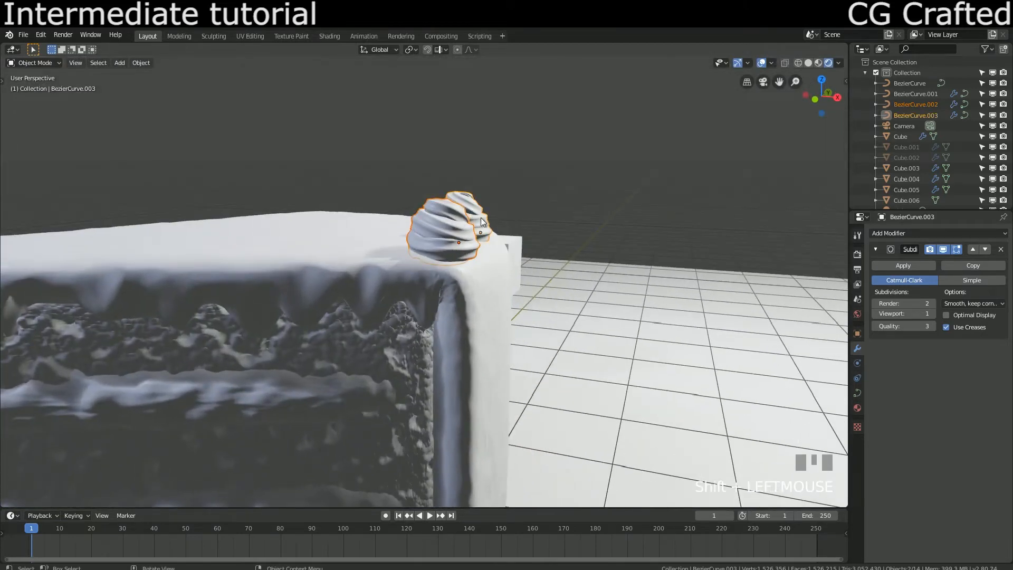
pyautogui.press('g')
pyautogui.click(461, 220)
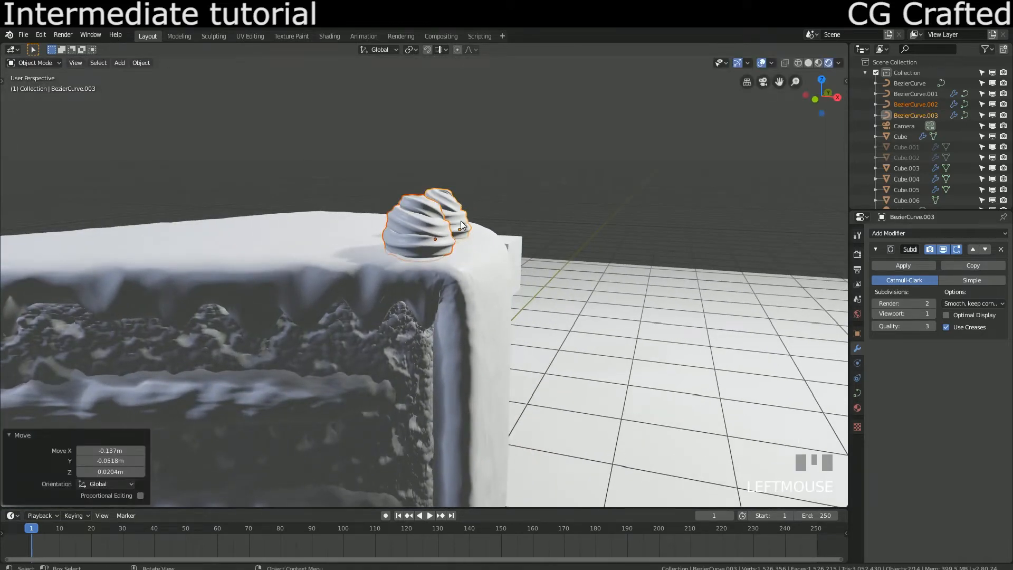
# Step: Shift the second swirl 0.0403 m in X and 0.0847 m in Y, then add a linked duplicate offset -0.246 m in X and 0.621 m in Y
pyautogui.press('KP_7')
pyautogui.click(467, 299)
pyautogui.press('g')
pyautogui.click(452, 299)
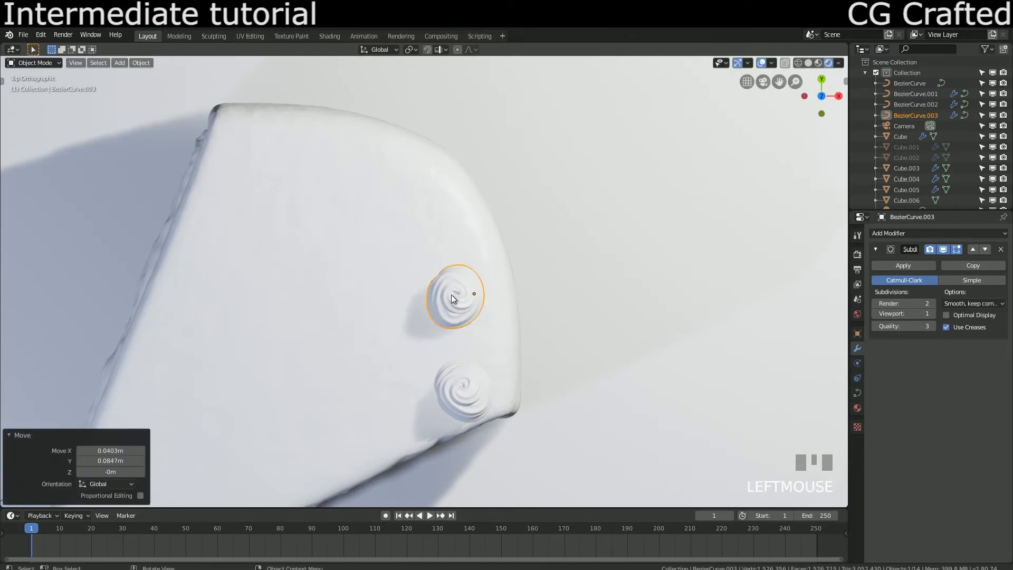
pyautogui.hotkey('alt', 'd')
pyautogui.click(415, 206)
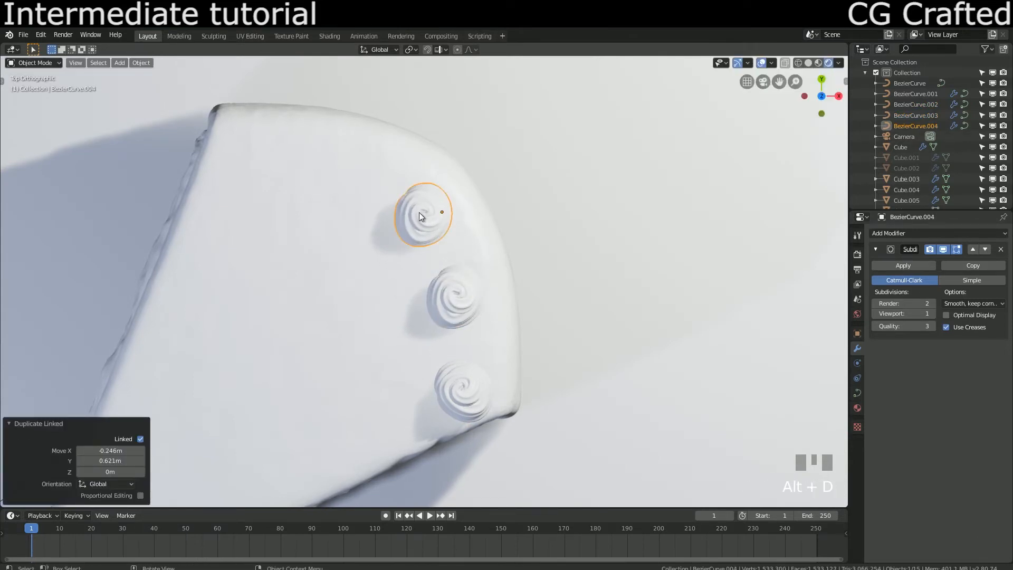
# Step: Set the third swirl's origin to its geometry
pyautogui.press('r')
pyautogui.rightClick(495, 236)
pyautogui.rightClick(387, 210)
pyautogui.moveTo(391, 271)
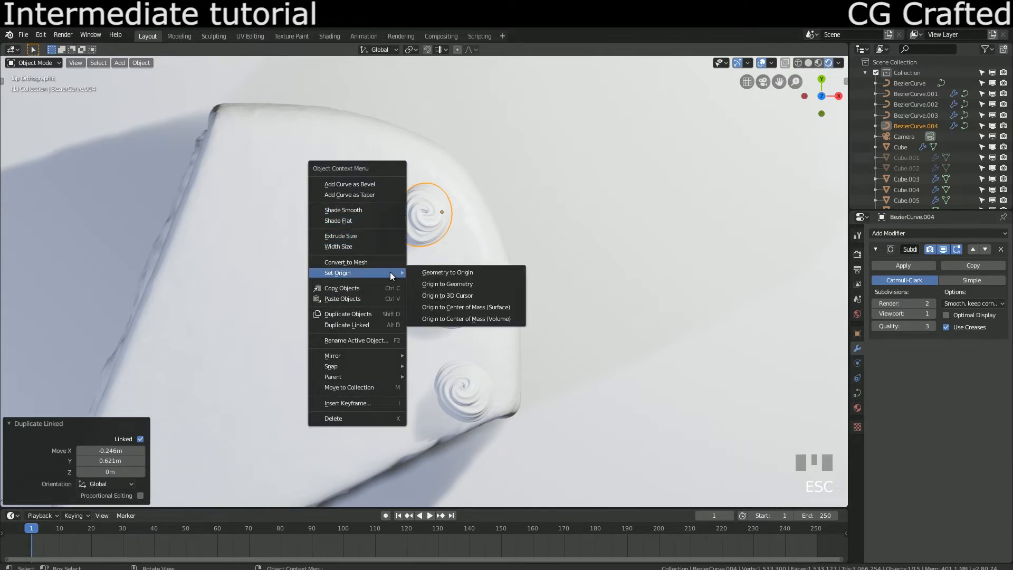
pyautogui.click(457, 285)
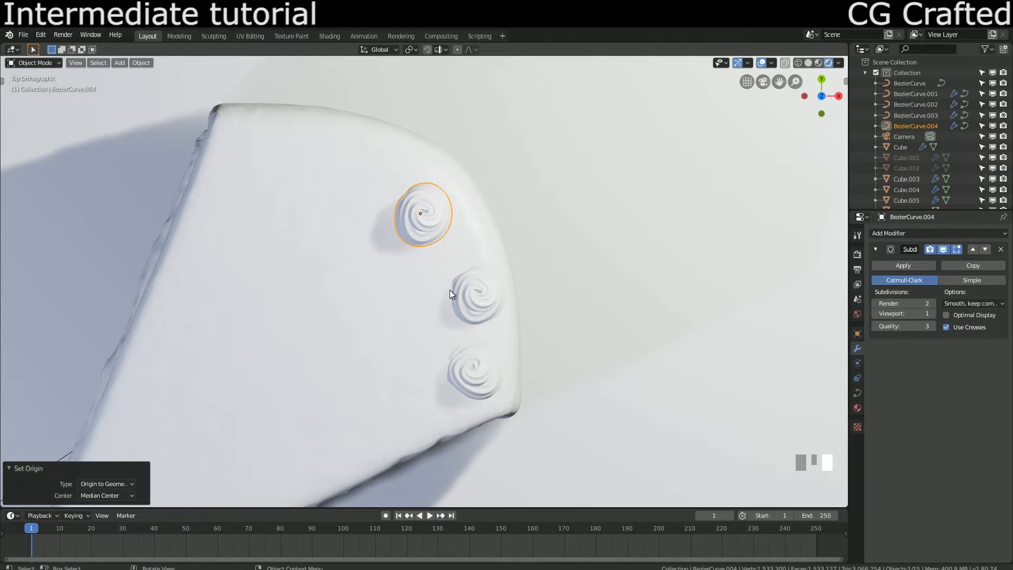
# Step: Rotate the third swirl -64.2° about Z and move it nearer to the curved edge, in line with the others
pyautogui.click(463, 302)
pyautogui.keyDown('shift'); pyautogui.click(464, 367); pyautogui.keyUp('shift')
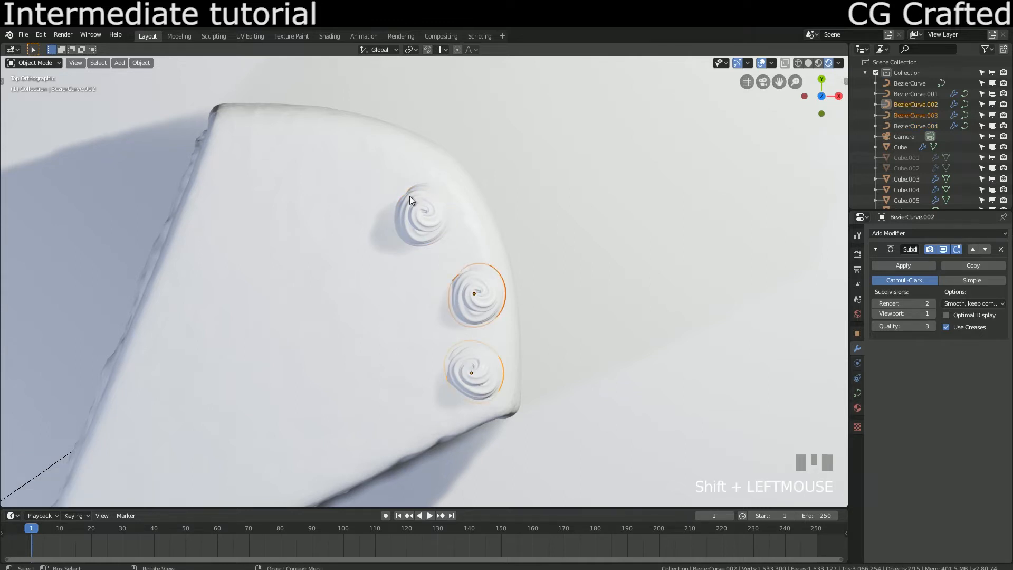
pyautogui.click(425, 210)
pyautogui.click(427, 210)
pyautogui.press('r')
pyautogui.click(478, 241)
pyautogui.press('g')
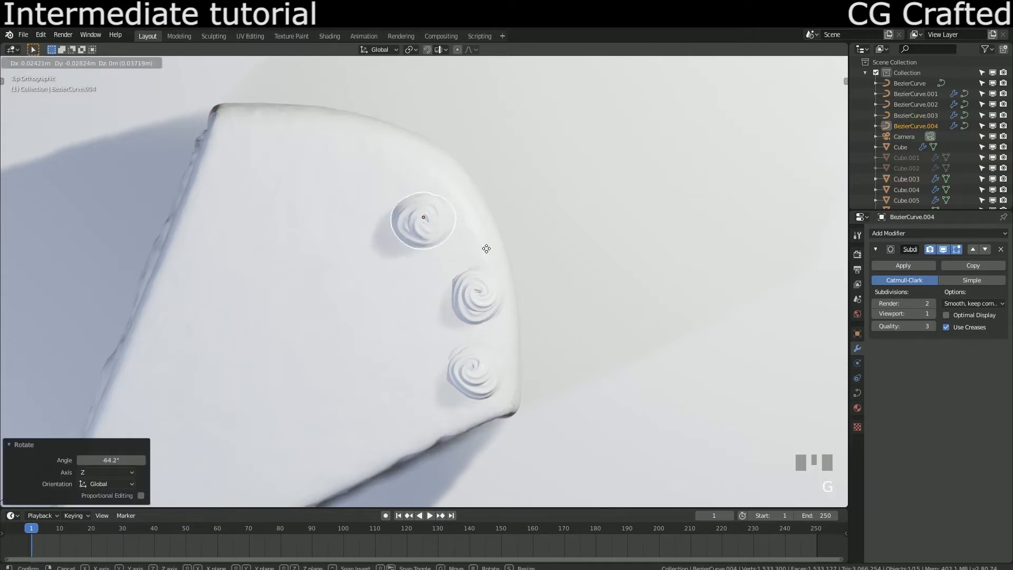
pyautogui.click(498, 252)
# Step: Place a linked duplicate of the third swirl further along the curved edge and rotate it -43.6° about Z
pyautogui.hotkey('alt', 'd')
pyautogui.click(441, 196)
pyautogui.press('r')
pyautogui.click(491, 241)
# Step: Add a fifth swirl as a linked duplicate offset -0.557 m in X and 0.186 m in Y, and rotate it about Z
pyautogui.hotkey('alt', 'd')
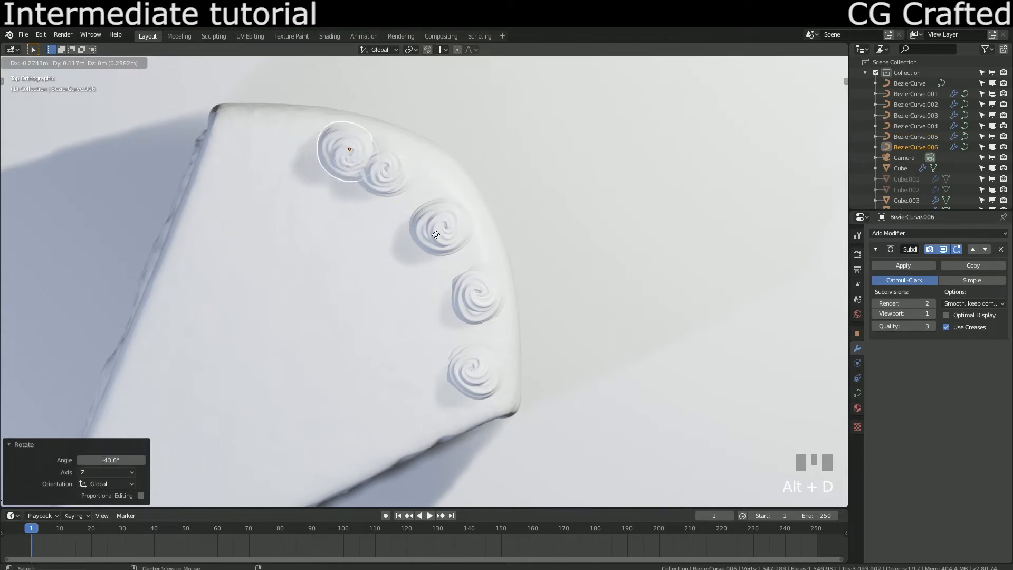
pyautogui.click(418, 222)
pyautogui.press('r')
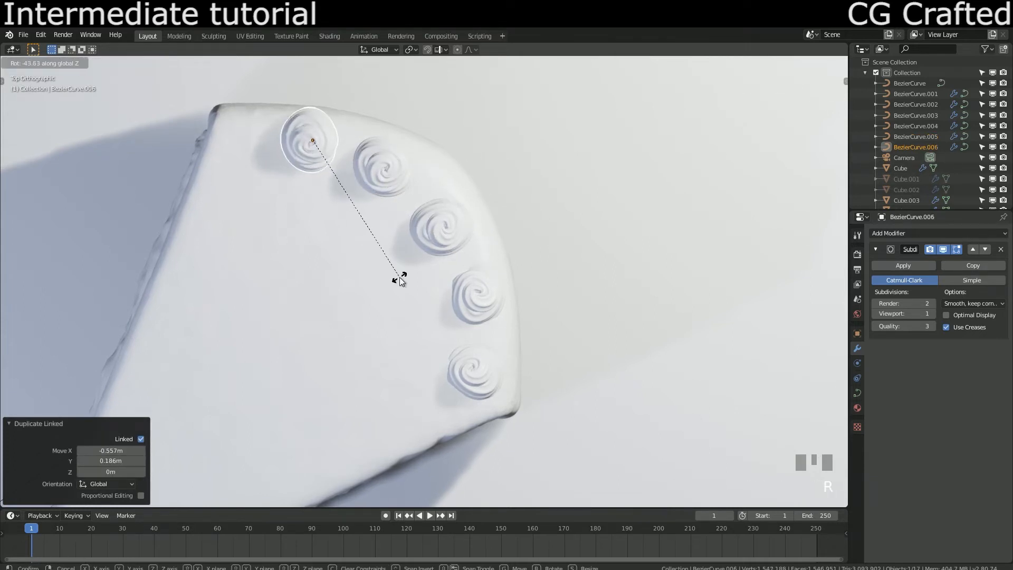
pyautogui.click(400, 280)
# Step: Add a sixth linked swirl at the cake's far corner, rotate it about Z and shift it 0.0605 m in X and -0.0363 m in Y
pyautogui.hotkey('alt', 'd')
pyautogui.click(319, 269)
pyautogui.press('r')
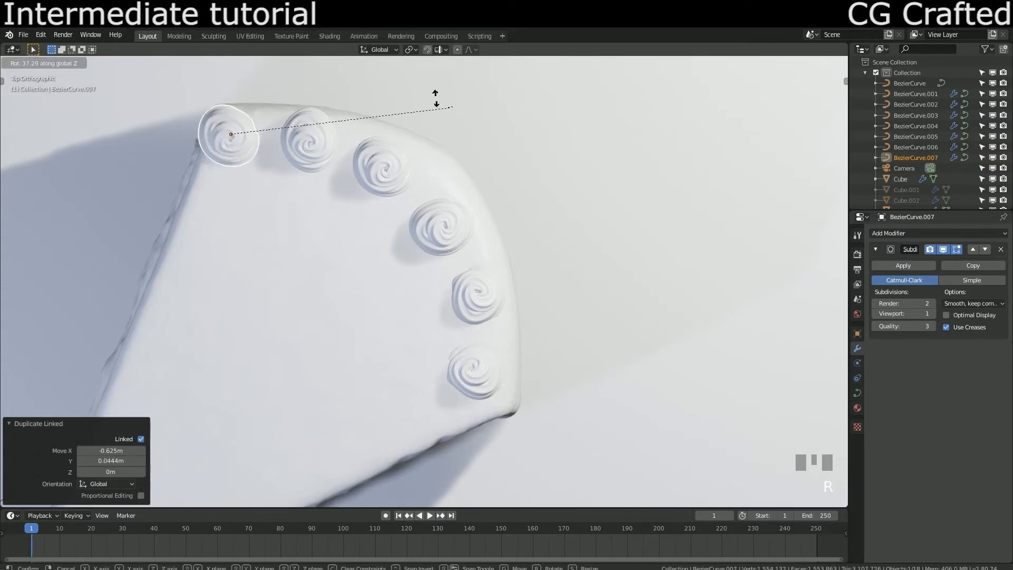
pyautogui.click(240, 109)
pyautogui.press('g')
pyautogui.click(248, 114)
pyautogui.moveTo(344, 261); pyautogui.dragTo(825, 202, button='middle')
pyautogui.moveTo(223, 199); pyautogui.dragTo(285, 217, button='middle')
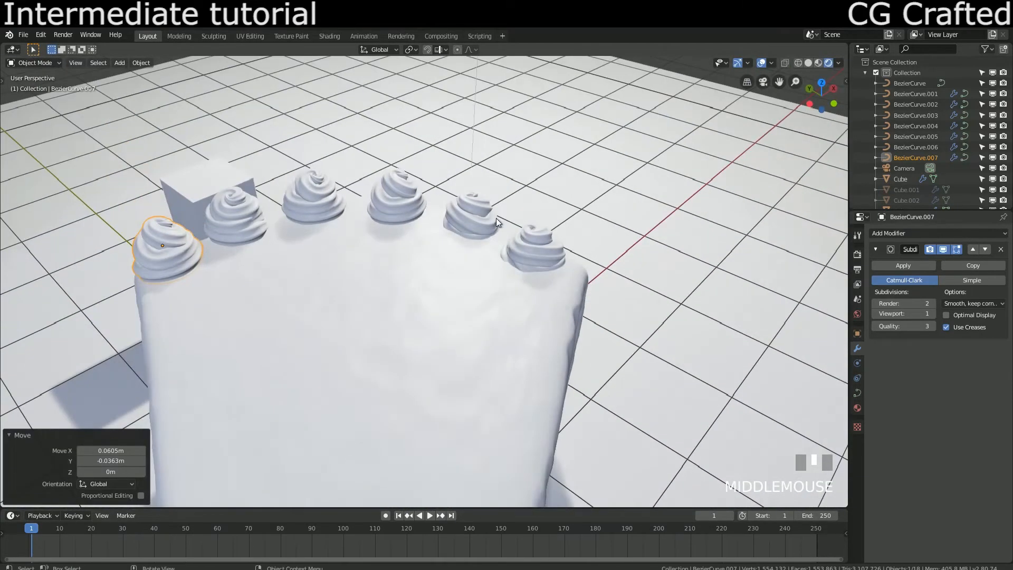
pyautogui.click(496, 218)
pyautogui.keyDown('shift'); pyautogui.click(395, 197); pyautogui.keyUp('shift')
pyautogui.keyDown('shift'); pyautogui.click(529, 248); pyautogui.keyUp('shift')
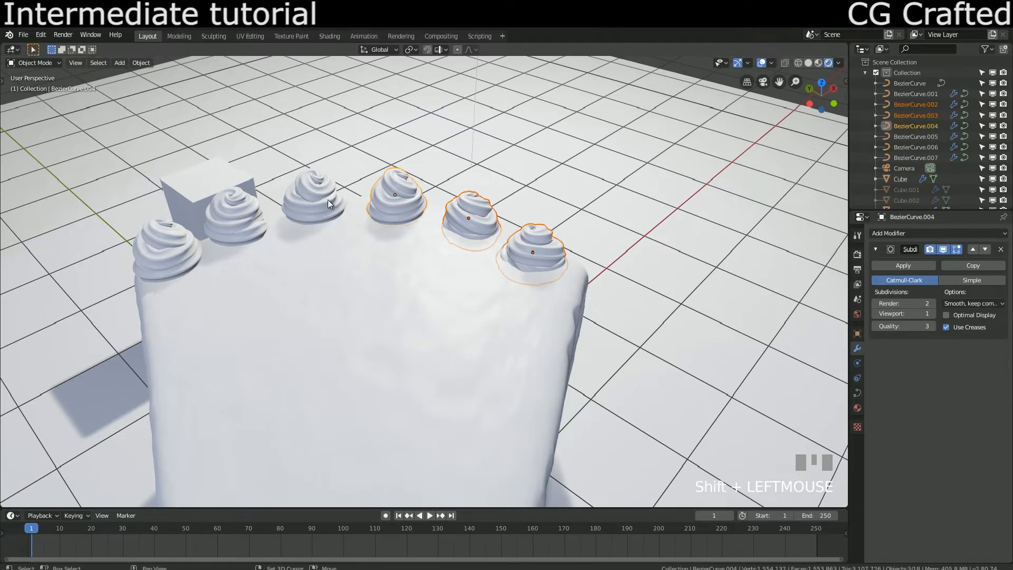
pyautogui.press('s')
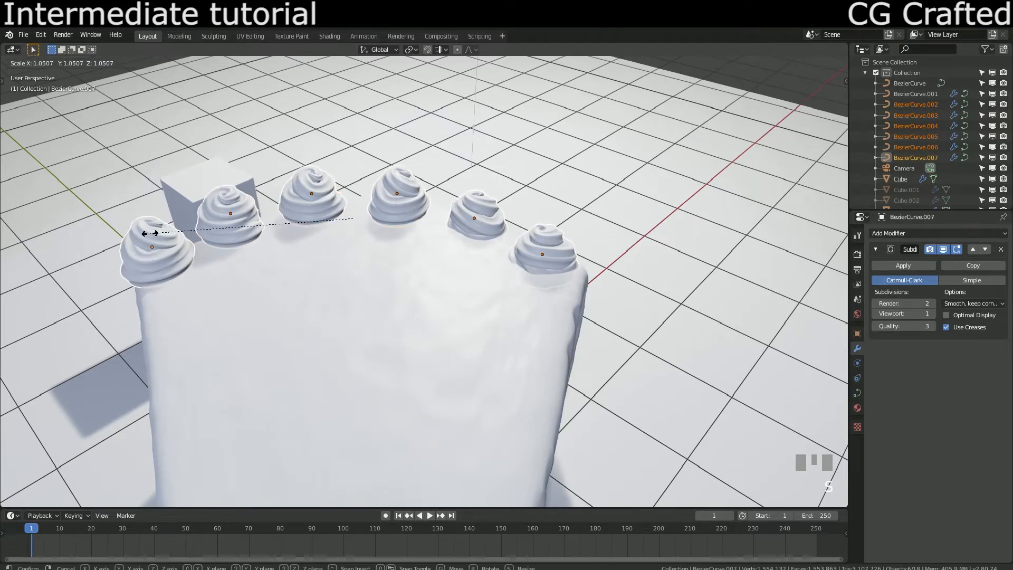
pyautogui.click(125, 220)
pyautogui.moveTo(125, 219); pyautogui.dragTo(189, 229, button='middle')
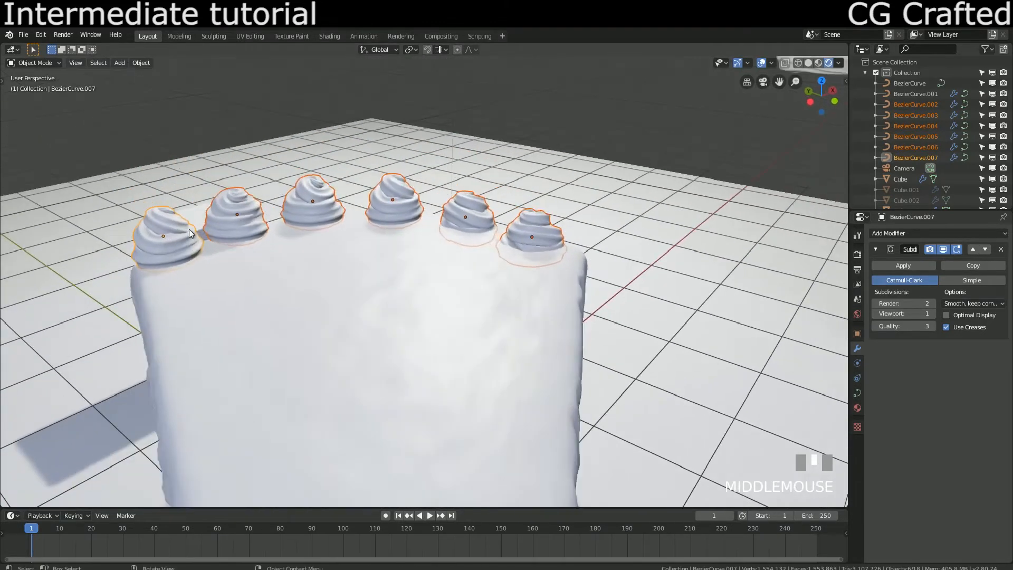
# Step: Reposition the three swirls nearest the cake's far corner one by one to even out their spacing along the curved edge
pyautogui.press('KP_7')
pyautogui.scroll(2, 157, 176)
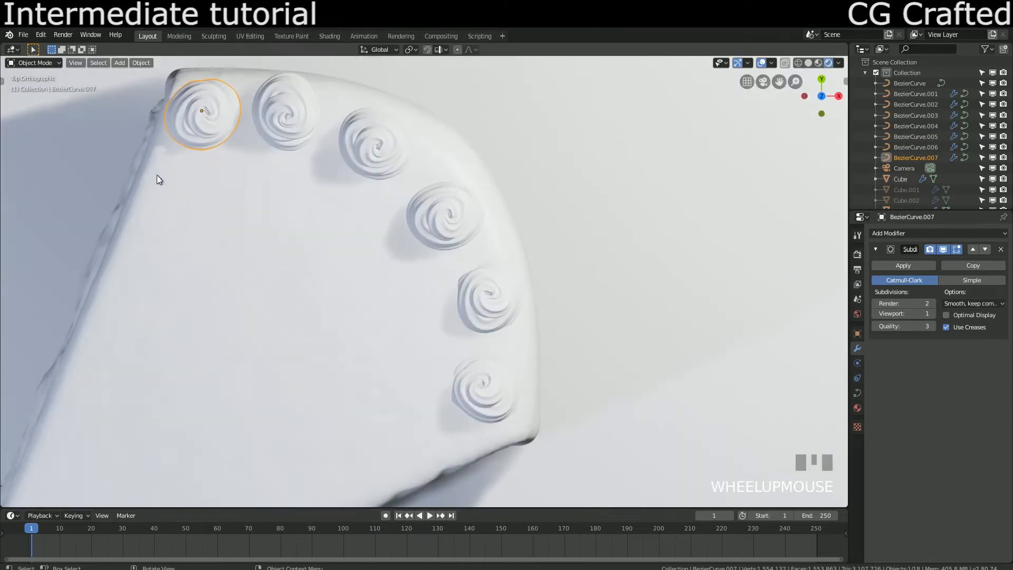
pyautogui.press('g')
pyautogui.click(181, 171)
pyautogui.click(289, 108)
pyautogui.press('g')
pyautogui.click(379, 142)
pyautogui.click(379, 143)
pyautogui.press('g')
pyautogui.click(425, 182)
# Step: Adjust the spacing of the two swirls nearest the cut side, shifting the end one 0.0773 m in Y
pyautogui.scroll(-3, 426, 182)
pyautogui.moveTo(425, 182); pyautogui.dragTo(410, 145, button='middle')
pyautogui.click(464, 230)
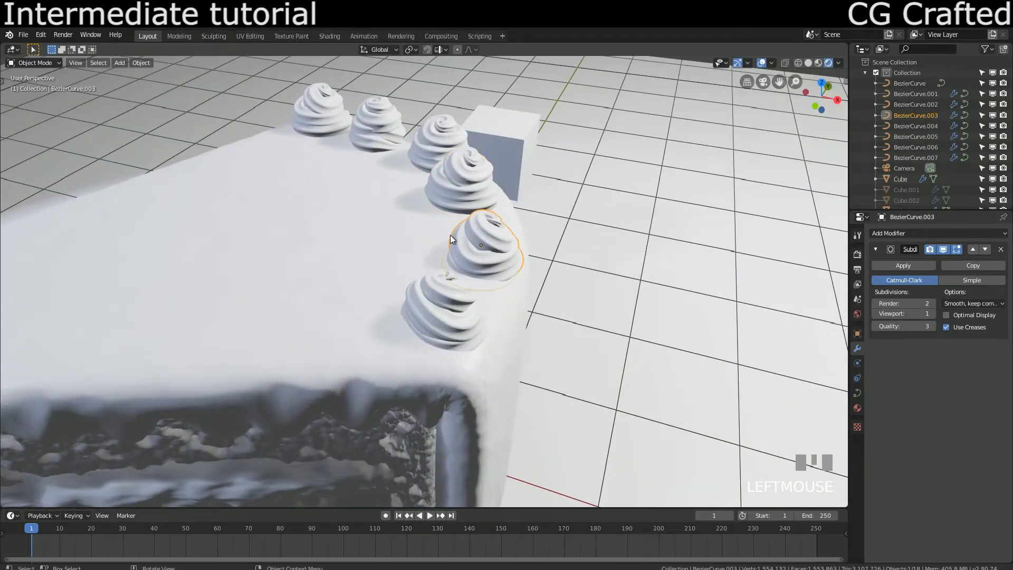
pyautogui.press('KP_7')
pyautogui.press('g')
pyautogui.click(471, 372)
pyautogui.click(471, 372)
pyautogui.press('g')
pyautogui.click(472, 363)
# Step: Select all six swirls, set the pivot point to Individual Origins and scale each one up slightly about its own centre
pyautogui.moveTo(423, 348); pyautogui.dragTo(475, 372, button='middle')
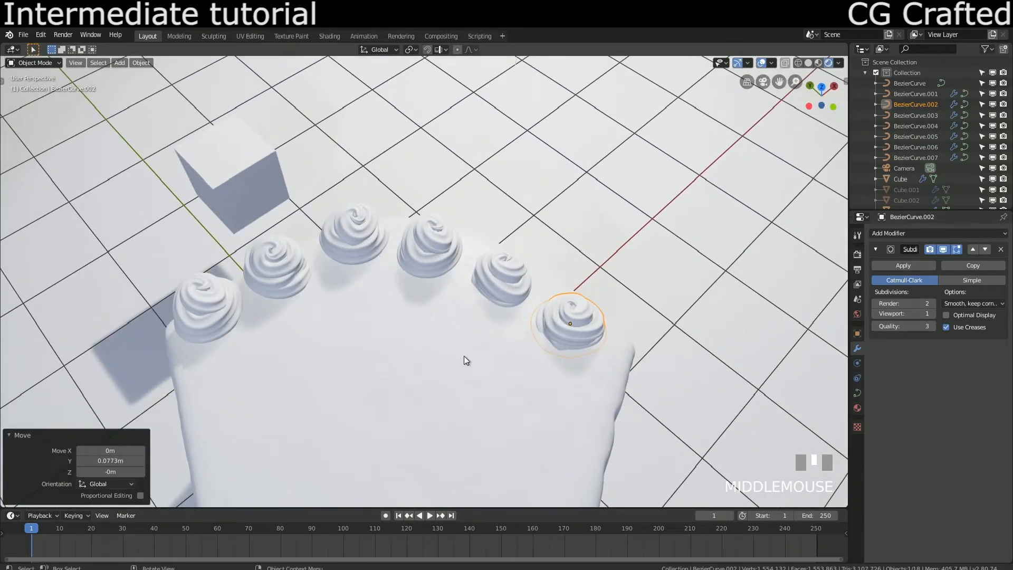
pyautogui.keyDown('shift'); pyautogui.click(492, 288); pyautogui.keyUp('shift')
pyautogui.keyDown('shift'); pyautogui.click(429, 247); pyautogui.keyUp('shift')
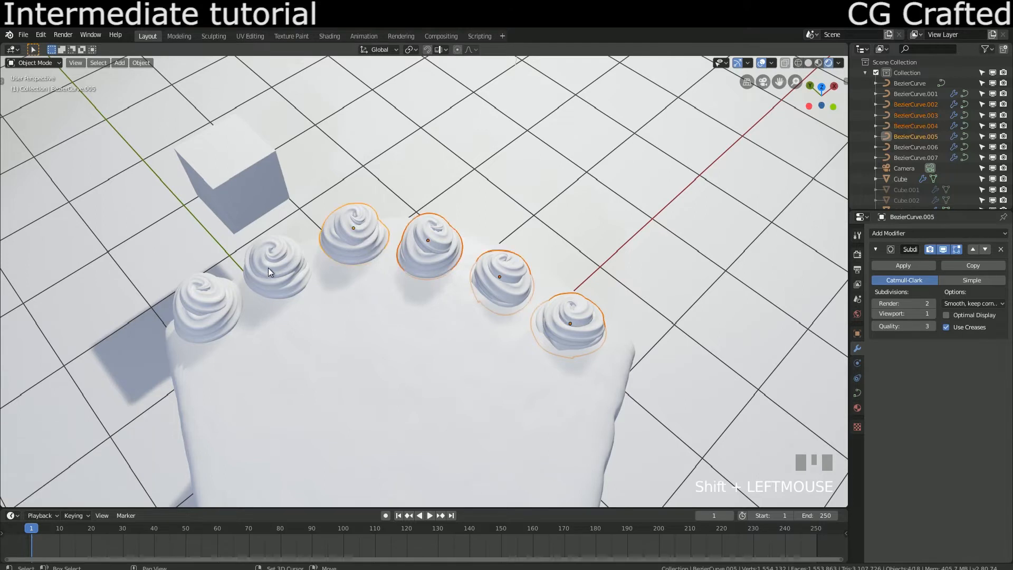
pyautogui.press('s')
pyautogui.press('Escape')
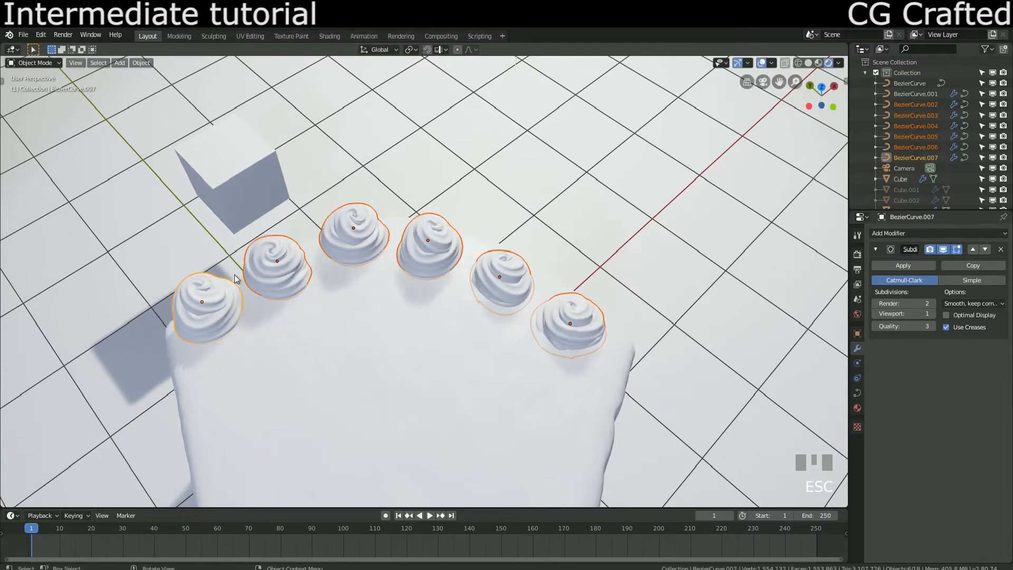
pyautogui.click(410, 50)
pyautogui.click(394, 105)
pyautogui.press('s')
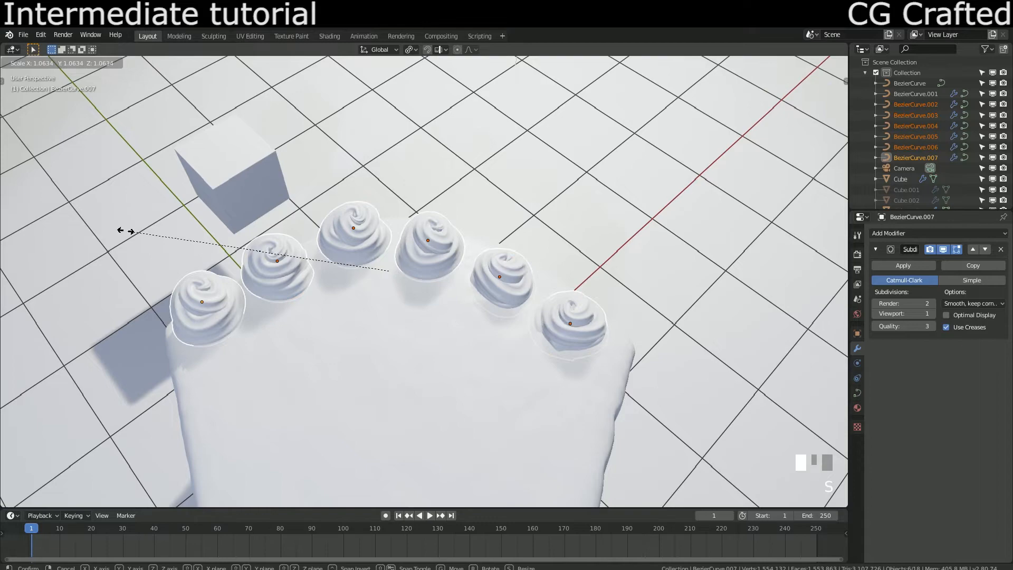
pyautogui.click(75, 209)
# Step: Rotate individual swirls so that their spirals vary along the row
pyautogui.moveTo(79, 210); pyautogui.dragTo(317, 252, button='middle')
pyautogui.moveTo(194, 238); pyautogui.dragTo(382, 216, button='middle')
pyautogui.click(516, 301)
pyautogui.press('r')
pyautogui.click(476, 403)
pyautogui.click(484, 199)
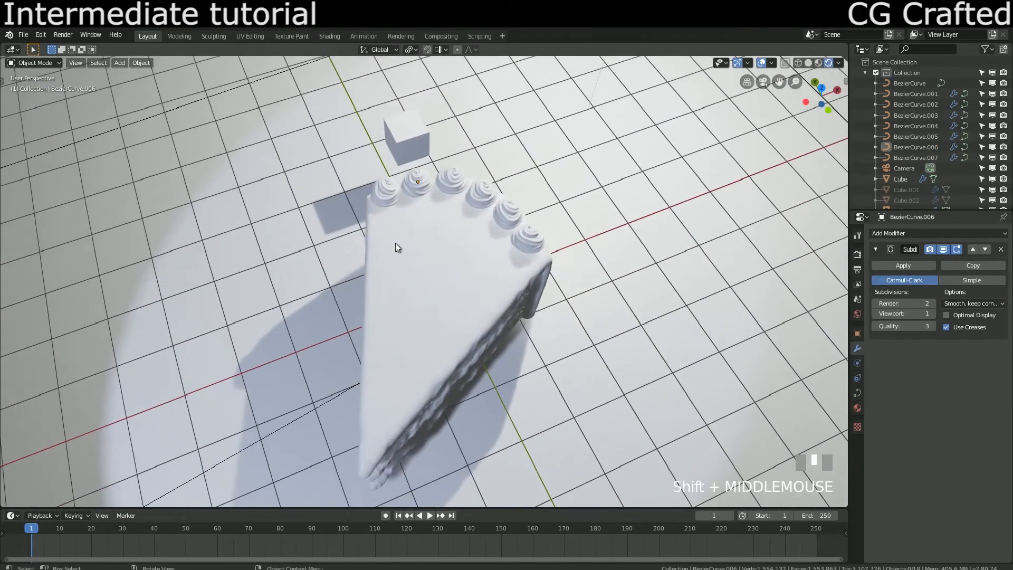
# Step: Unhide all hidden objects and duplicate the flat wedge-shaped sheet above the cake, lowering the copy along Z to just above the icing
pyautogui.scroll(-4, 442, 326)
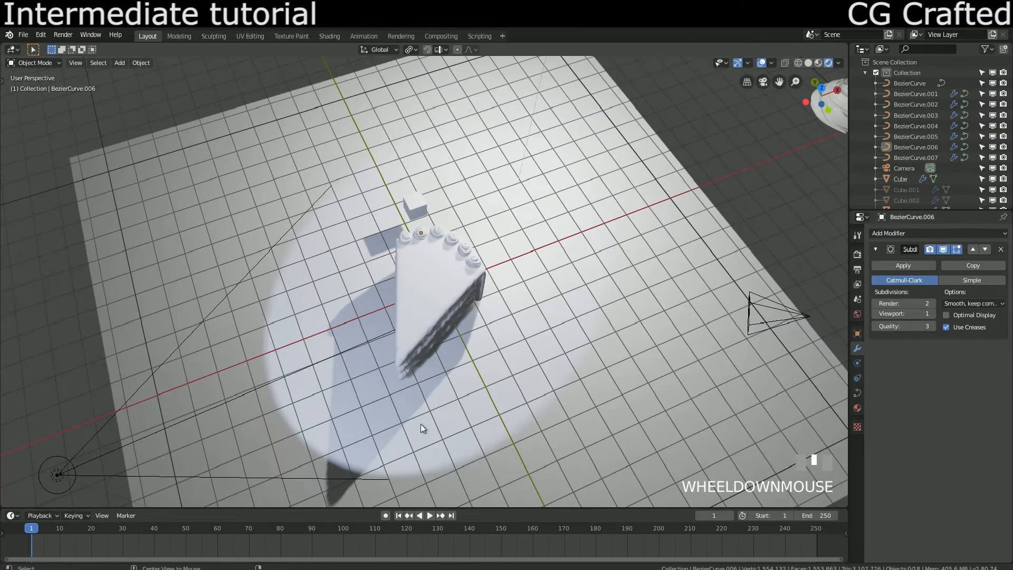
pyautogui.hotkey('alt', 'h')
pyautogui.moveTo(420, 422); pyautogui.dragTo(410, 233, button='middle')
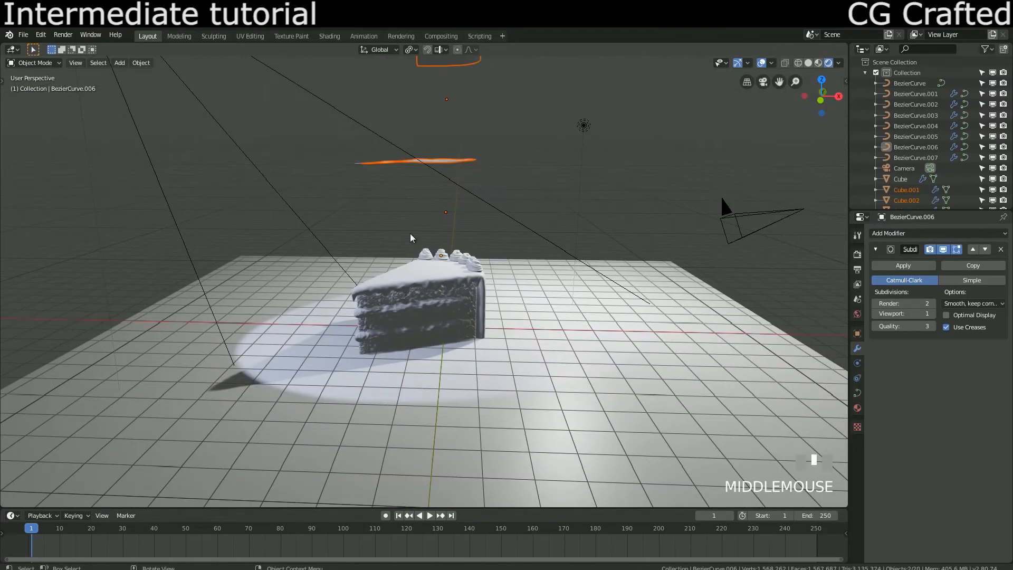
pyautogui.click(425, 155)
pyautogui.moveTo(426, 155); pyautogui.dragTo(435, 207, button='middle')
pyautogui.hotkey('shift', 'd')
pyautogui.press('z')
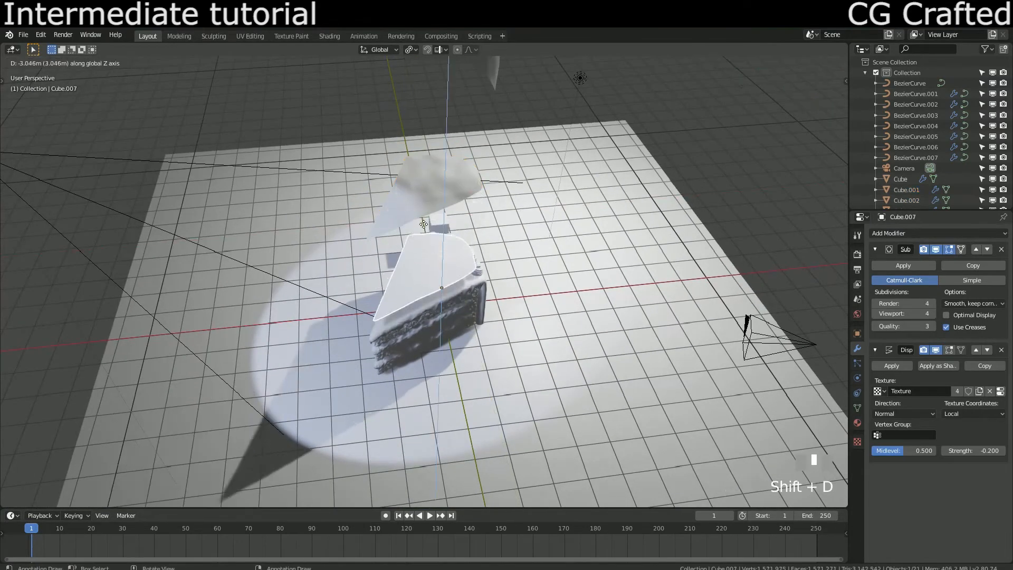
pyautogui.click(423, 214)
# Step: Scale the copied wedge sheet down to 0.626 on all axes
pyautogui.scroll(-3, 422, 214)
pyautogui.click(422, 217)
pyautogui.scroll(5, 423, 232)
pyautogui.click(424, 251)
pyautogui.scroll(2, 424, 251)
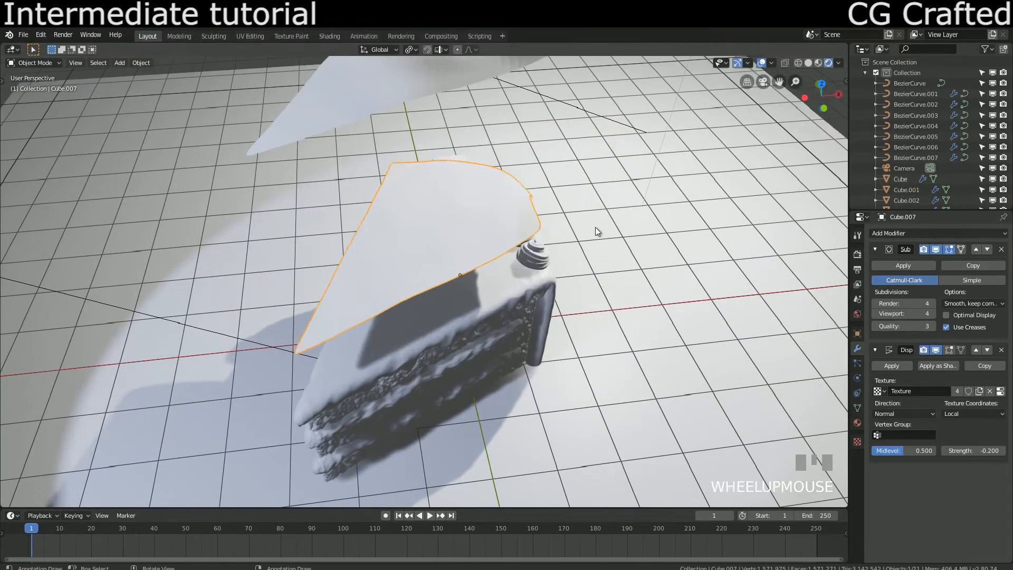
pyautogui.press('s')
pyautogui.click(549, 253)
pyautogui.moveTo(549, 254); pyautogui.dragTo(477, 260, button='middle')
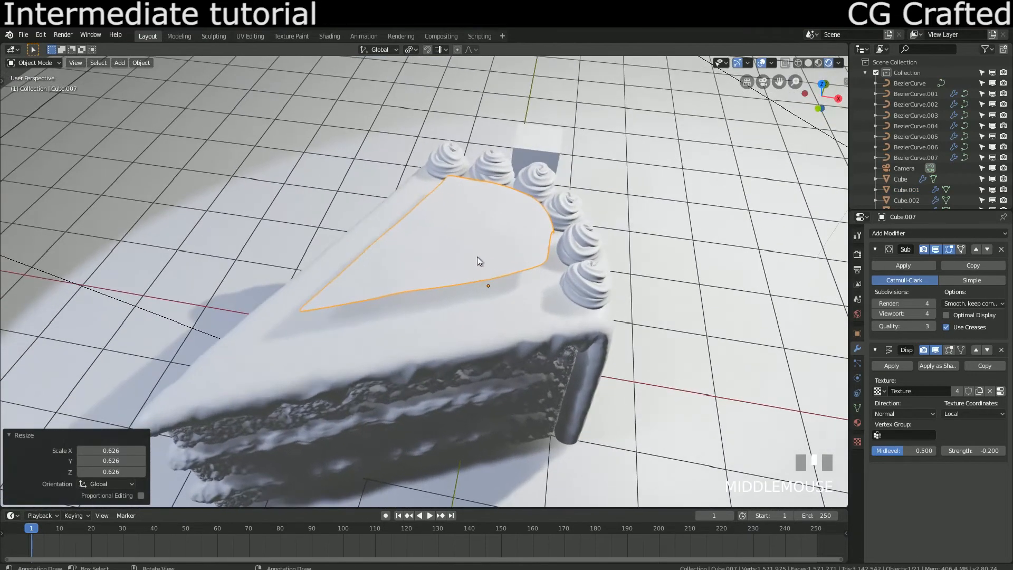
# Step: Move the copied wedge sheet -0.895 m in X and -0.964 m in Y over the cake top
pyautogui.press('KP_7')
pyautogui.press('g')
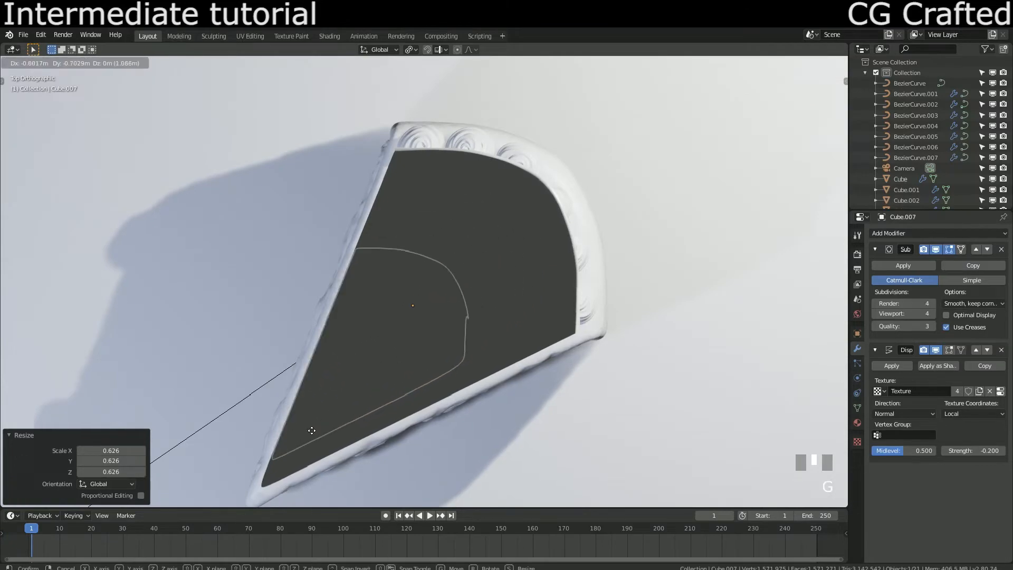
pyautogui.click(347, 408)
pyautogui.moveTo(347, 409); pyautogui.dragTo(390, 264, button='middle')
# Step: Lower the copied wedge sheet along Z onto the icing and shift it 0.145 m in X and 0.107 m in Y
pyautogui.press('g')
pyautogui.press('z')
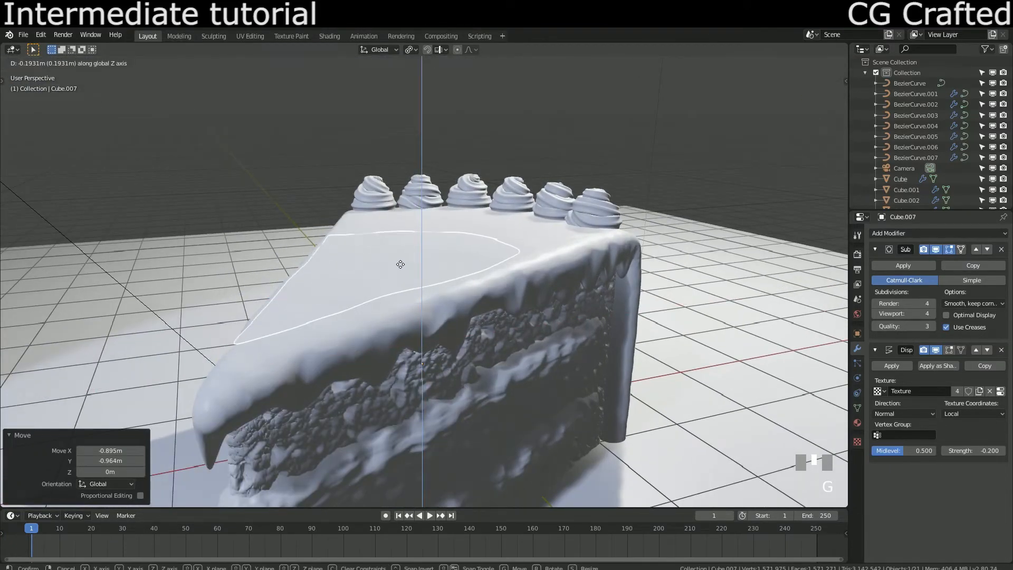
pyautogui.click(399, 265)
pyautogui.press('KP_7')
pyautogui.press('g')
pyautogui.click(412, 289)
pyautogui.moveTo(411, 289); pyautogui.dragTo(417, 218, button='middle')
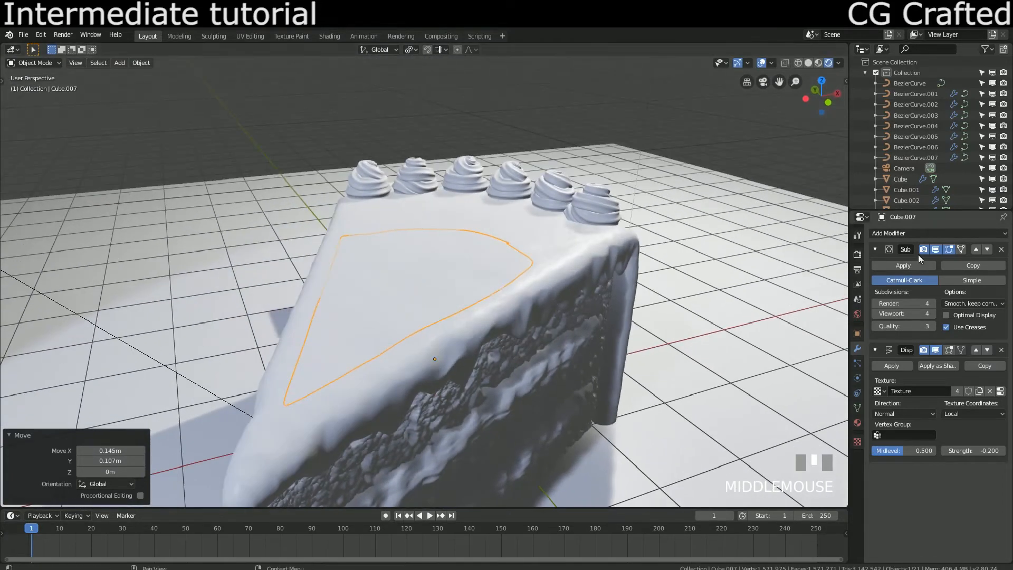
pyautogui.click(857, 422)
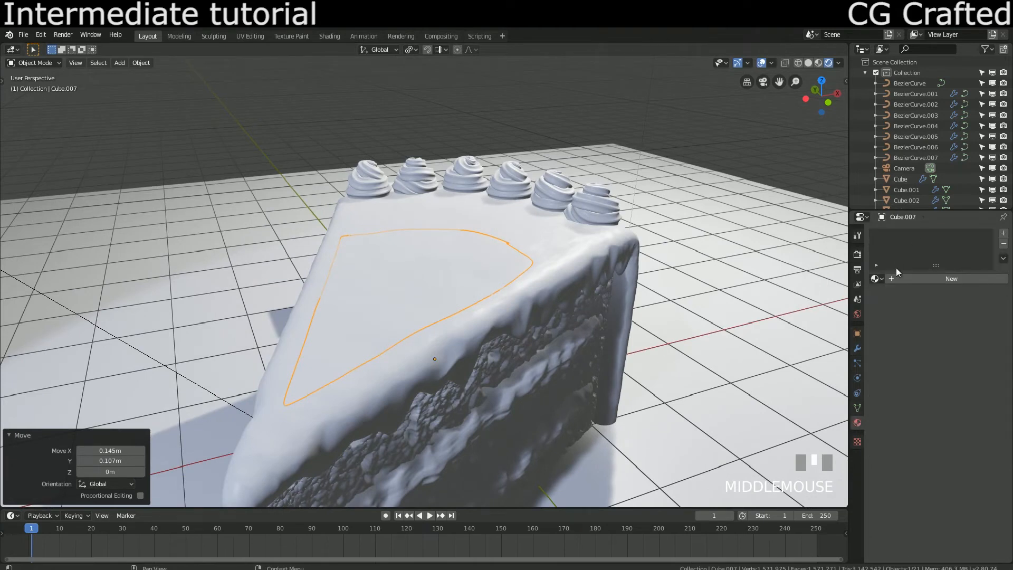
pyautogui.click(901, 281)
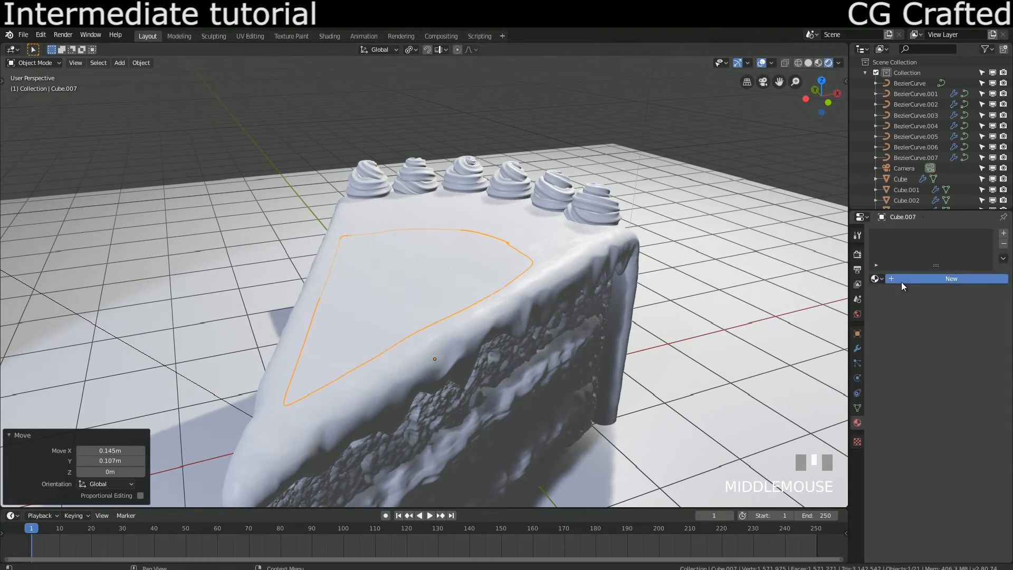
pyautogui.click(858, 348)
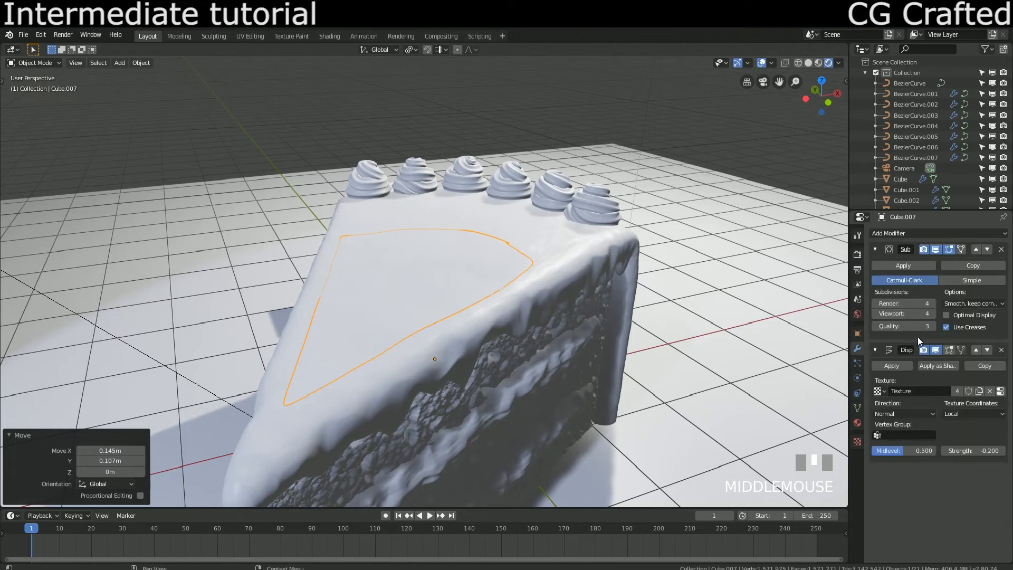
# Step: Add a Solidify modifier to the wedge sheet, place it above the Subdivision modifier and set its thickness to -0.109 m
pyautogui.click(960, 234)
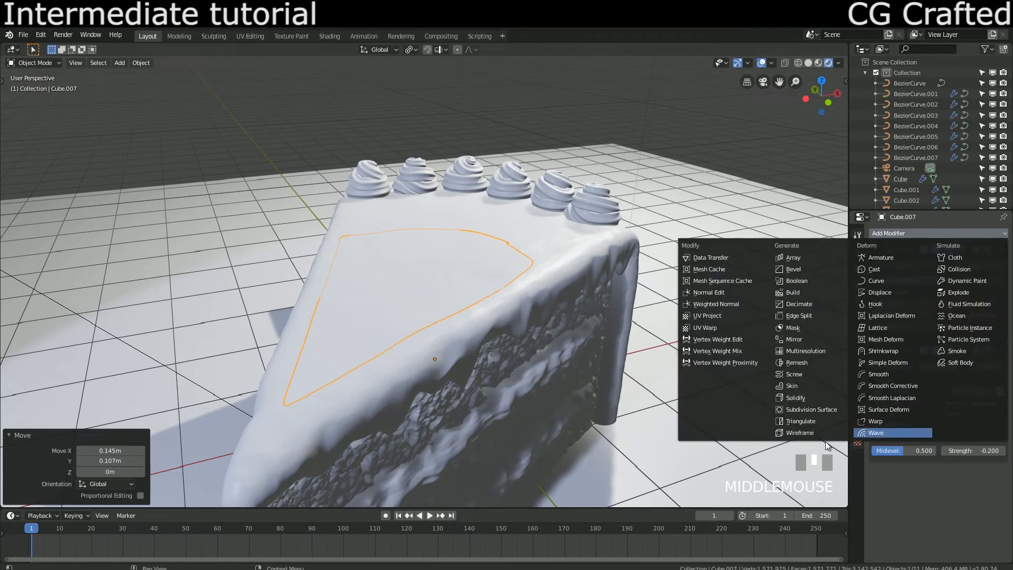
pyautogui.click(816, 400)
pyautogui.click(977, 480)
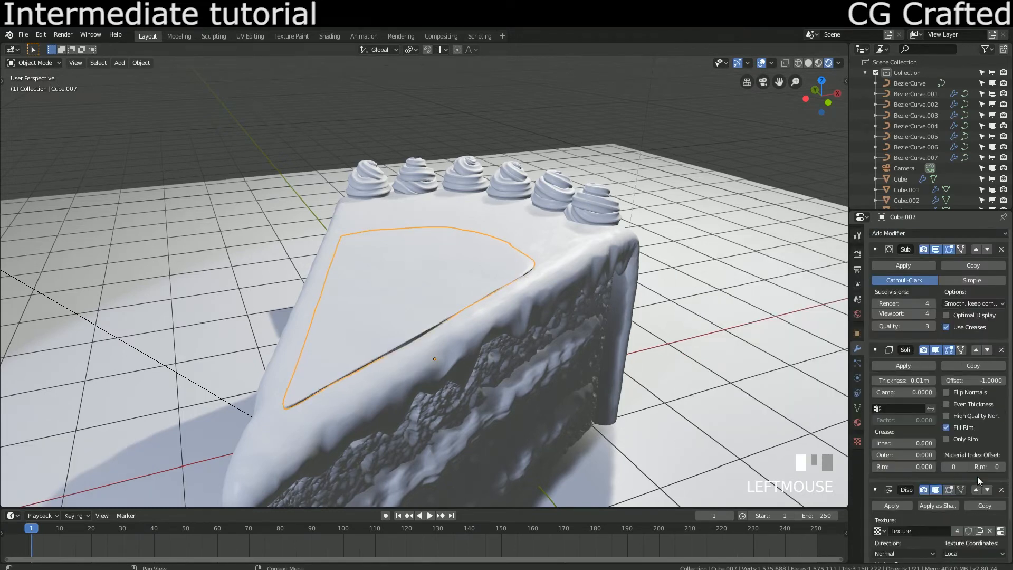
pyautogui.click(976, 350)
pyautogui.moveTo(460, 335); pyautogui.dragTo(435, 289, button='middle')
pyautogui.scroll(3, 392, 296)
pyautogui.keyDown('shift'); pyautogui.moveTo(897, 280); pyautogui.dragTo(871, 281); pyautogui.keyUp('shift')
pyautogui.scroll(-5, 504, 268)
pyautogui.moveTo(504, 268); pyautogui.dragTo(446, 303, button='middle')
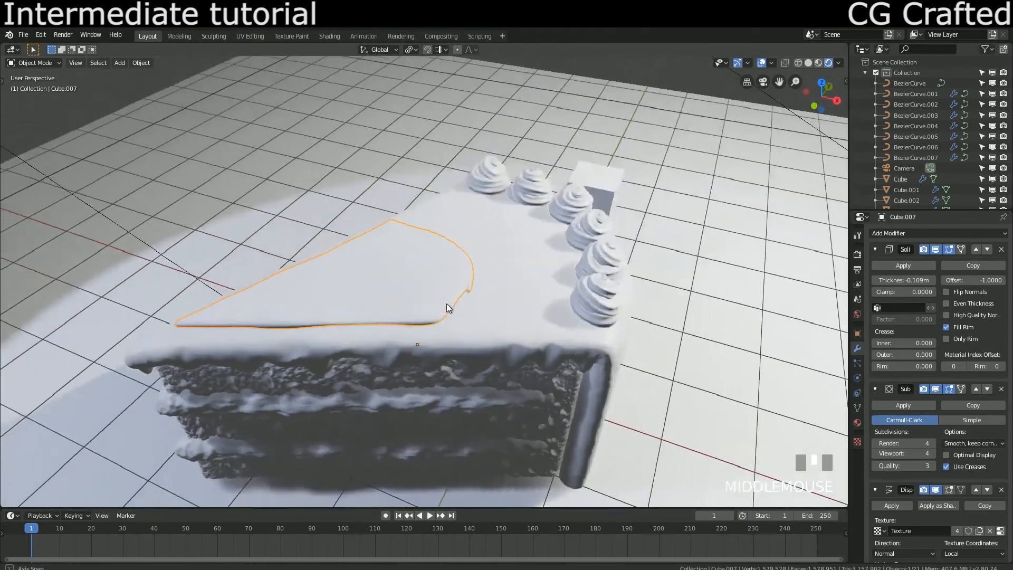
# Step: Move the thickened wedge sheet 0.353 m in X and 0.402 m in Y towards the middle of the cake top
pyautogui.scroll(3, 446, 303)
pyautogui.press('KP_7')
pyautogui.press('g')
pyautogui.click(493, 258)
pyautogui.moveTo(493, 257); pyautogui.dragTo(361, 294, button='middle')
# Step: Set the wedge sheet's origin to its geometry and rescale the sheet about its new centre
pyautogui.press('s')
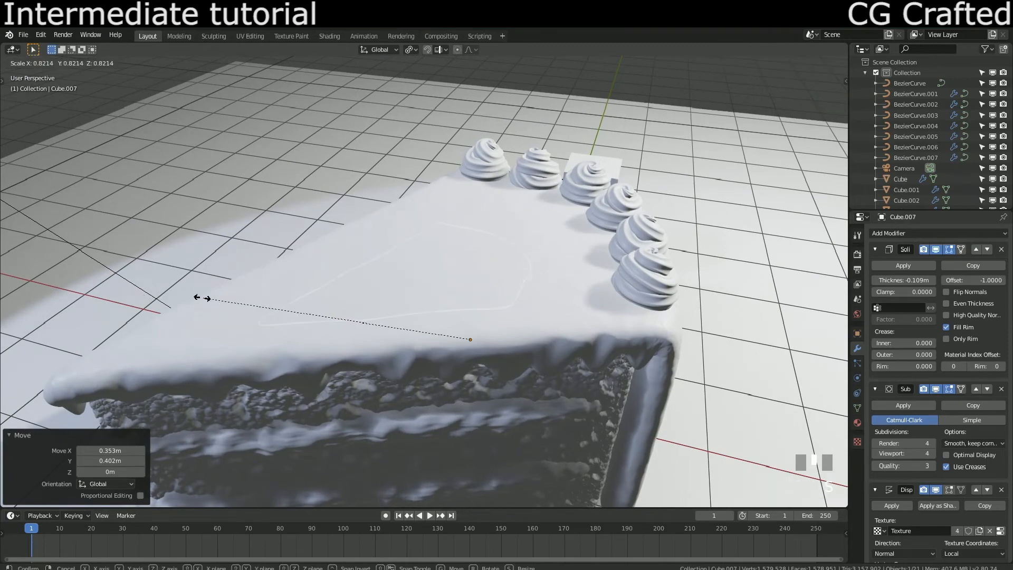
pyautogui.rightClick(200, 298)
pyautogui.rightClick(426, 271)
pyautogui.moveTo(425, 272)
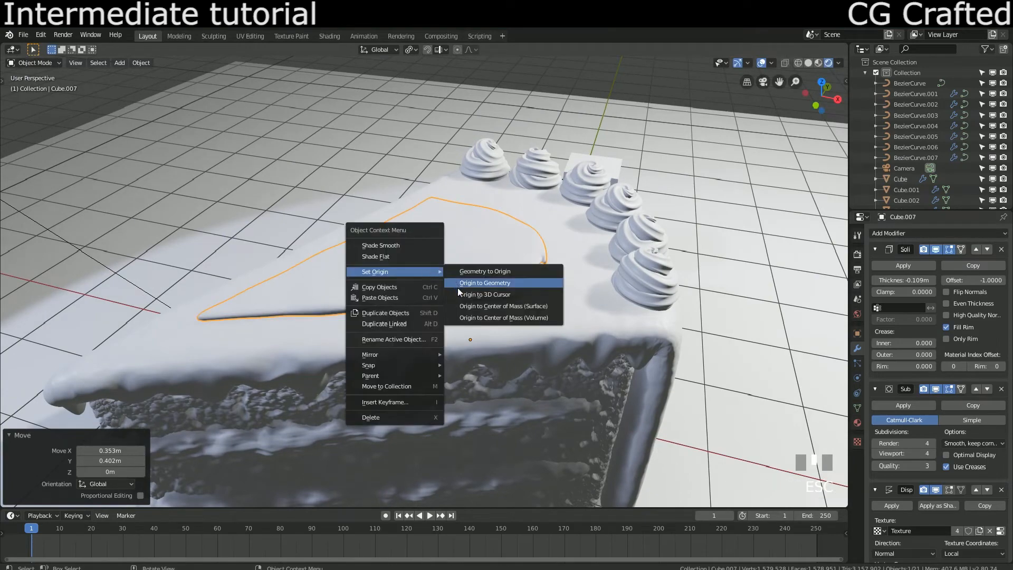
pyautogui.click(467, 285)
pyautogui.press('s')
pyautogui.click(565, 293)
pyautogui.moveTo(565, 292); pyautogui.dragTo(495, 287, button='middle')
pyautogui.click(284, 185)
pyautogui.click(322, 204)
pyautogui.scroll(1, 370, 186)
pyautogui.moveTo(322, 205); pyautogui.dragTo(255, 248, button='middle')
# Step: Enter Edit Mode on the icing layer at the cake's back and select scattered edges along its bottom rim, with proportional editing enabled
pyautogui.click(439, 388)
pyautogui.moveTo(469, 385); pyautogui.dragTo(357, 287, button='middle')
pyautogui.press('Tab')
pyautogui.scroll(2, 468, 310)
pyautogui.scroll(1, 468, 311)
pyautogui.click(235, 306)
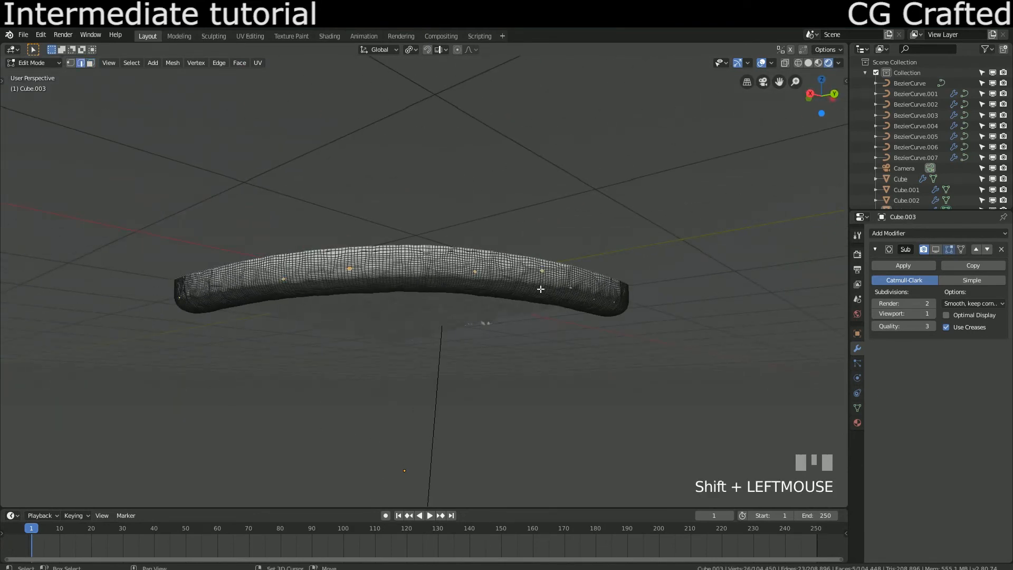
pyautogui.keyDown('shift'); pyautogui.click(211, 300); pyautogui.keyUp('shift')
pyautogui.moveTo(211, 300); pyautogui.dragTo(251, 286, button='middle')
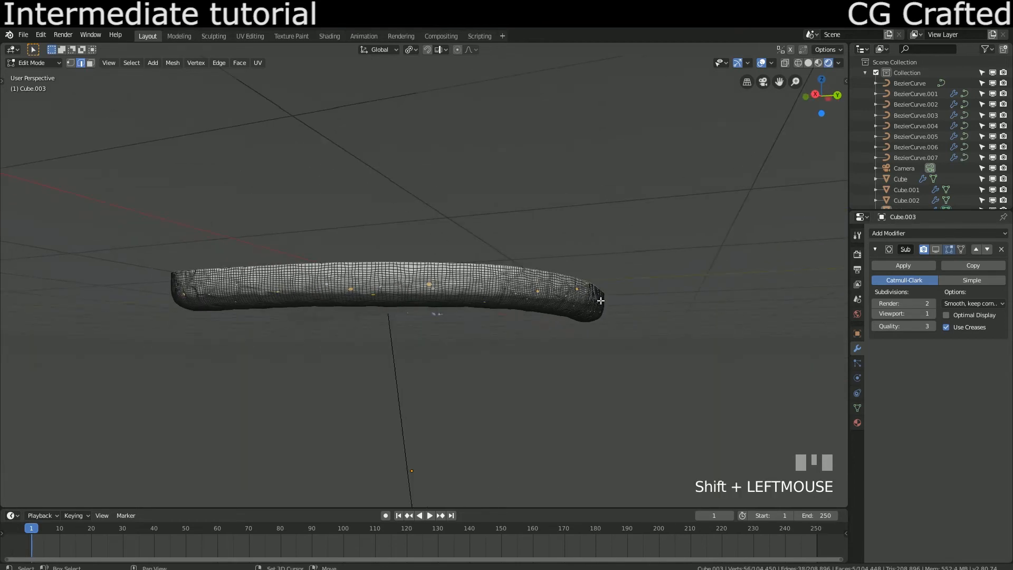
pyautogui.moveTo(209, 284); pyautogui.dragTo(363, 324, button='middle')
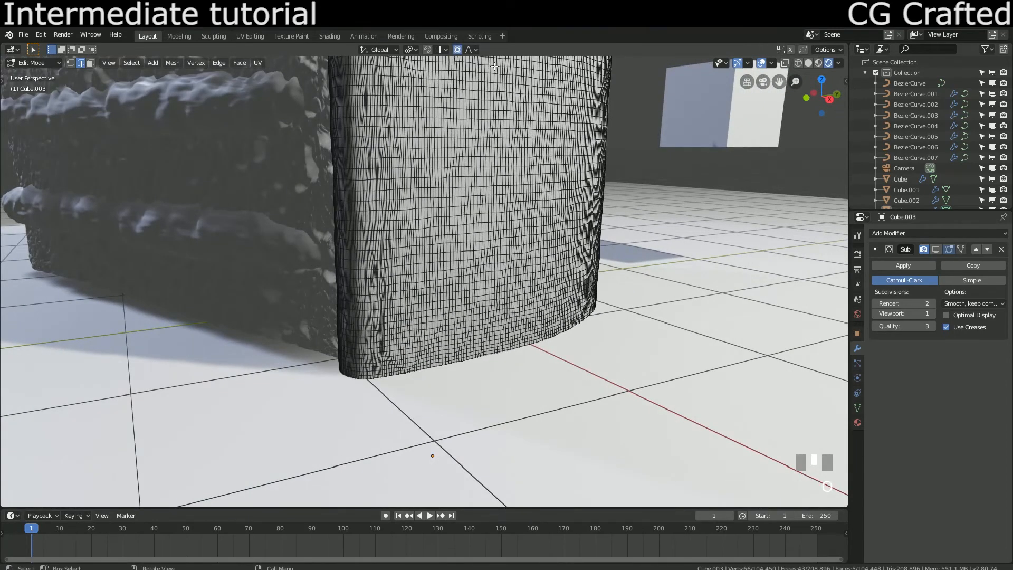
pyautogui.press('g')
pyautogui.press('z')
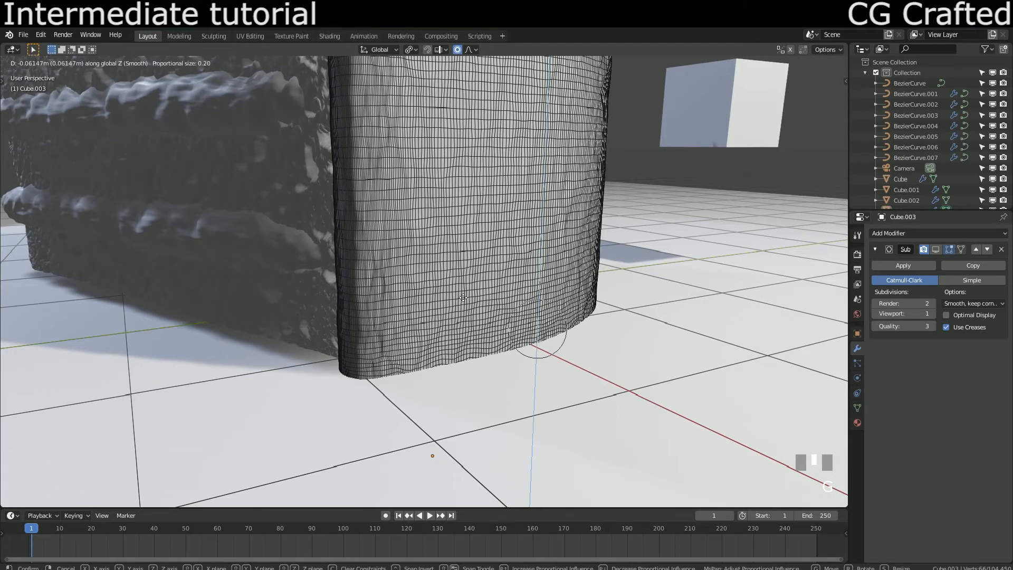
pyautogui.press('Escape')
# Step: Pull the selected rim edges outward 0.0888 m in X and 0.0484 m in Y with a proportional size of 0.751
pyautogui.press('KP_7')
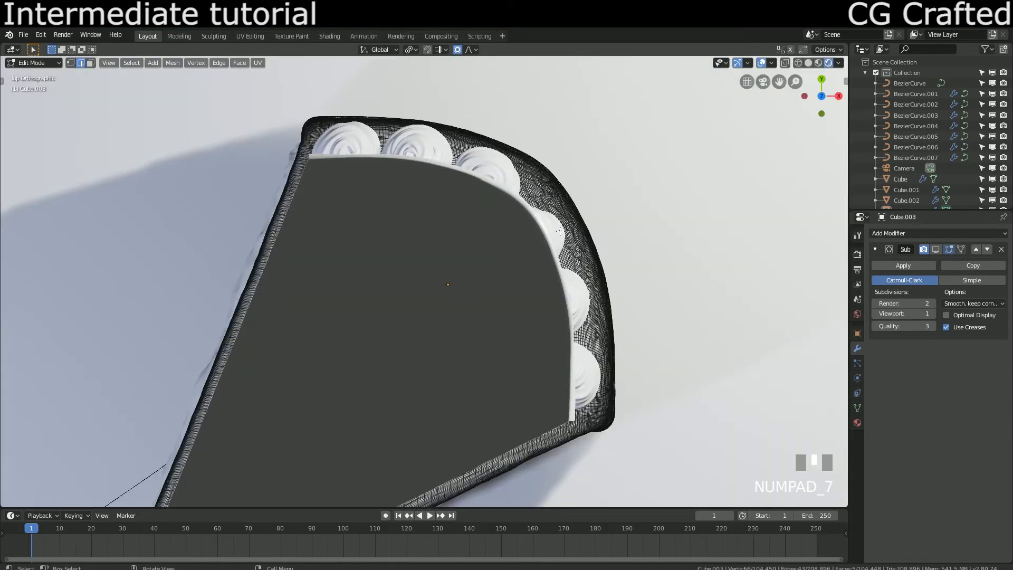
pyautogui.press('g')
pyautogui.scroll(-5, 560, 231)
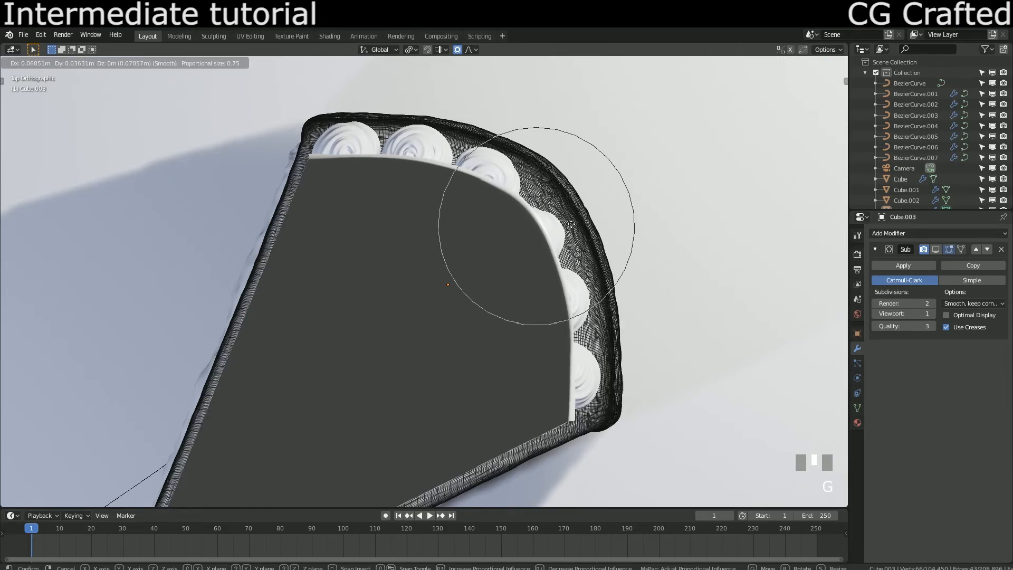
pyautogui.click(572, 224)
# Step: Raise the selected rim edges 0.135 m in Z using the 0.751 proportional size
pyautogui.moveTo(571, 225); pyautogui.dragTo(506, 280, button='middle')
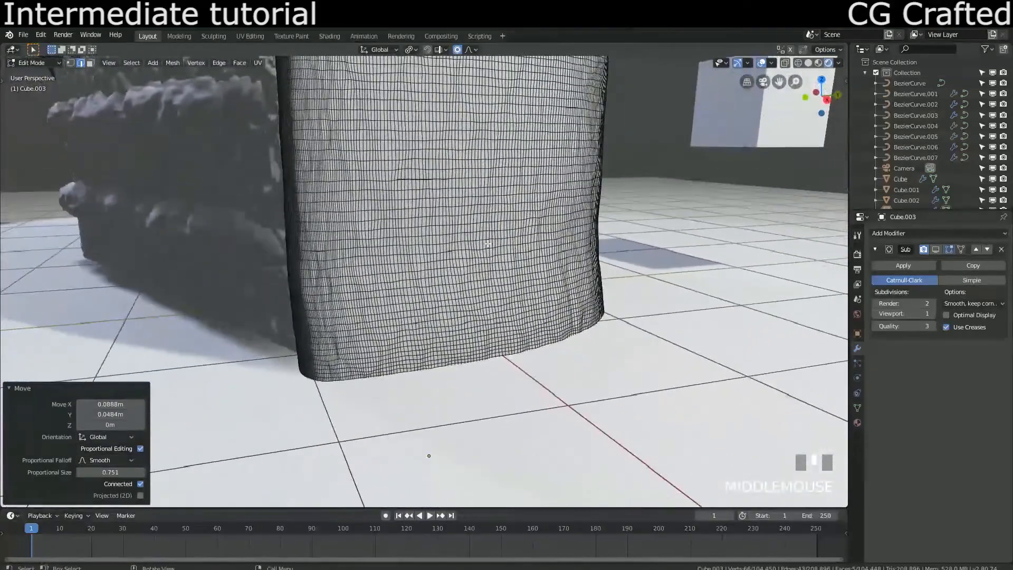
pyautogui.press('g')
pyautogui.press('z')
pyautogui.click(503, 274)
# Step: Shift the selected rim edges further along Z in two moves, with the proportional size reduced to about 0.26
pyautogui.moveTo(500, 288); pyautogui.dragTo(416, 291, button='middle')
pyautogui.press('g')
pyautogui.press('z')
pyautogui.scroll(-15, 416, 293)
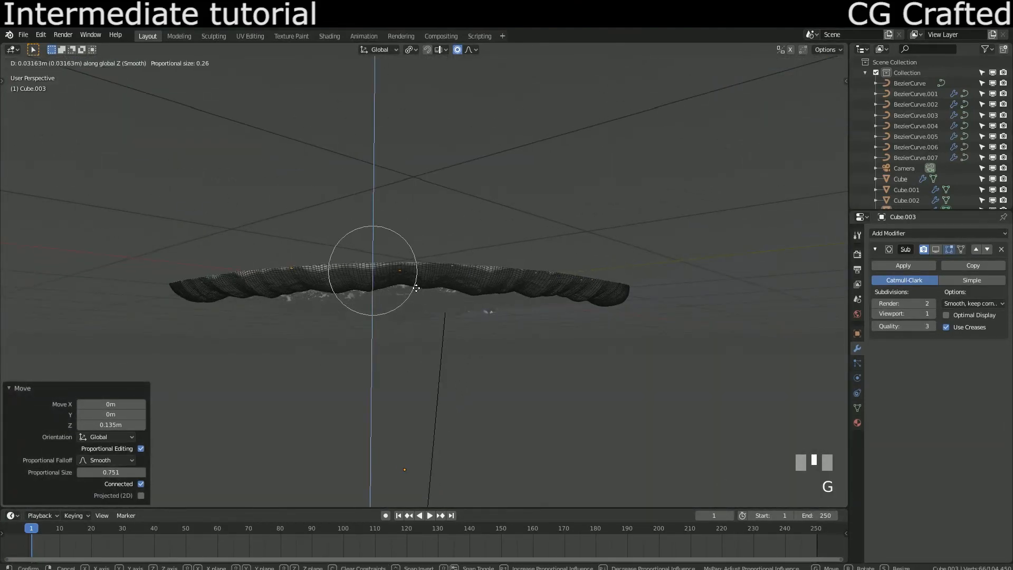
pyautogui.click(409, 276)
pyautogui.moveTo(409, 276); pyautogui.dragTo(487, 322, button='middle')
pyautogui.press('g')
pyautogui.press('z')
pyautogui.click(460, 302)
# Step: Move the rim edges 0.0672 m in Y at proportional size 0.180 and about 0.1 m in X at 0.12, and leave Edit Mode
pyautogui.press('g')
pyautogui.press('y')
pyautogui.click(497, 327)
pyautogui.press('g')
pyautogui.press('x')
pyautogui.scroll(4, 497, 330)
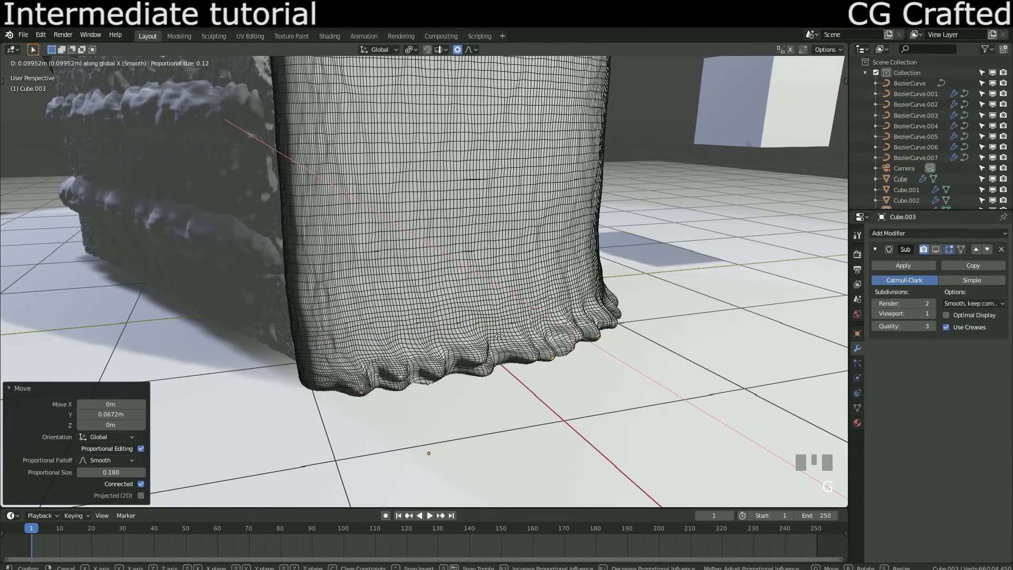
pyautogui.click(496, 335)
pyautogui.press('Tab')
pyautogui.moveTo(493, 337); pyautogui.dragTo(491, 359, button='middle')
pyautogui.scroll(-5, 180, 236)
pyautogui.moveTo(180, 235); pyautogui.dragTo(269, 227, button='middle')
pyautogui.scroll(5, 293, 267)
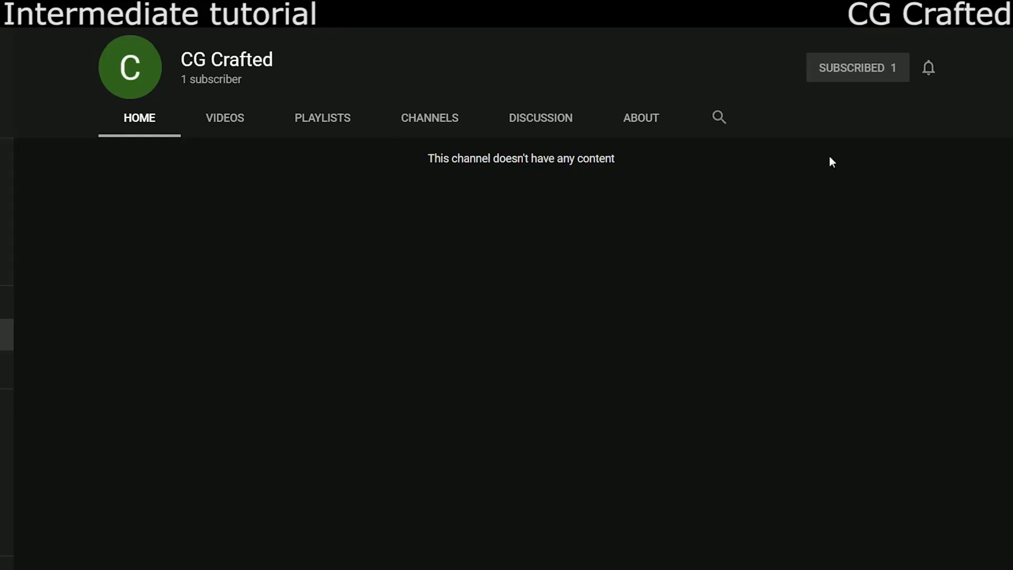
# Step: Switch to the CG Crafted YouTube channel page and turn on its notifications
pyautogui.click(929, 72)
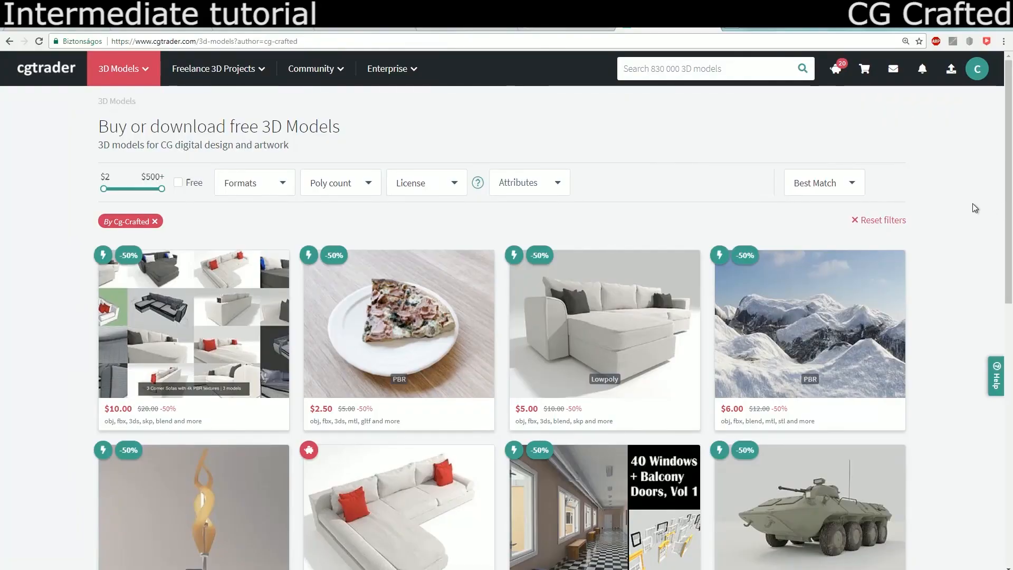
# Step: Switch to the CGTrader website, browse the Cg-Crafted author's 3D models and filter them to free ones
pyautogui.scroll(-2, 972, 204)
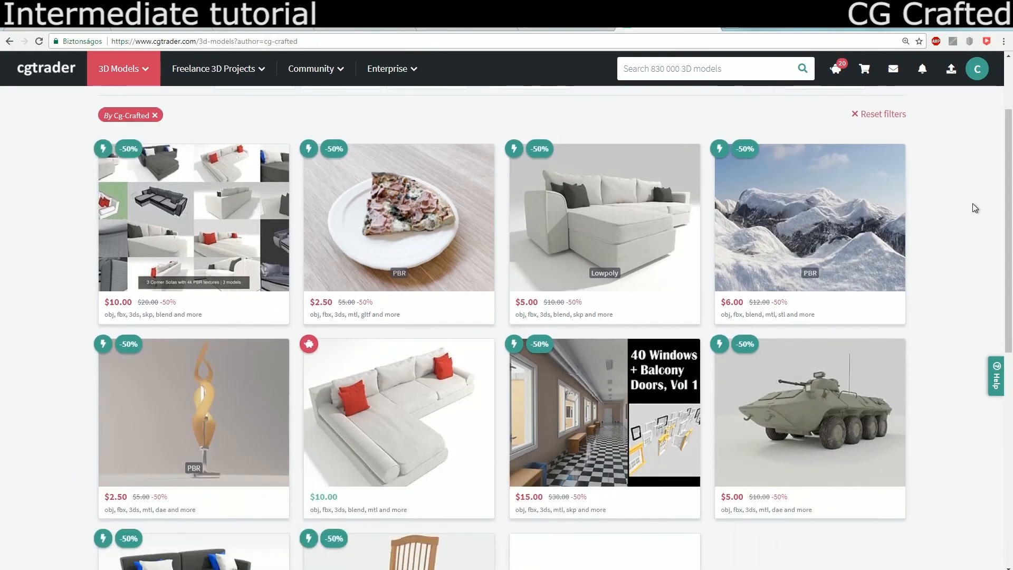
pyautogui.scroll(-2, 973, 204)
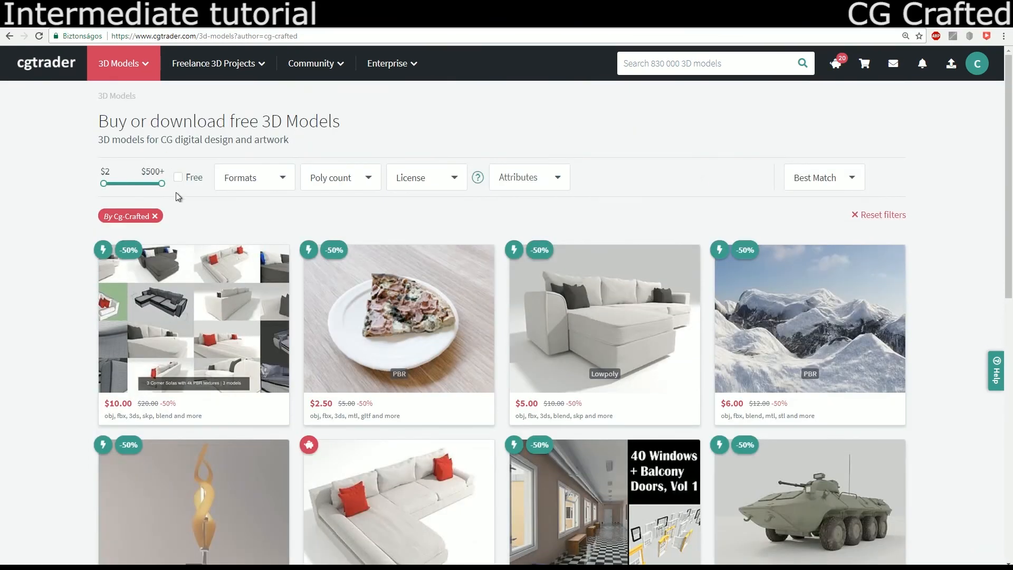
pyautogui.click(179, 180)
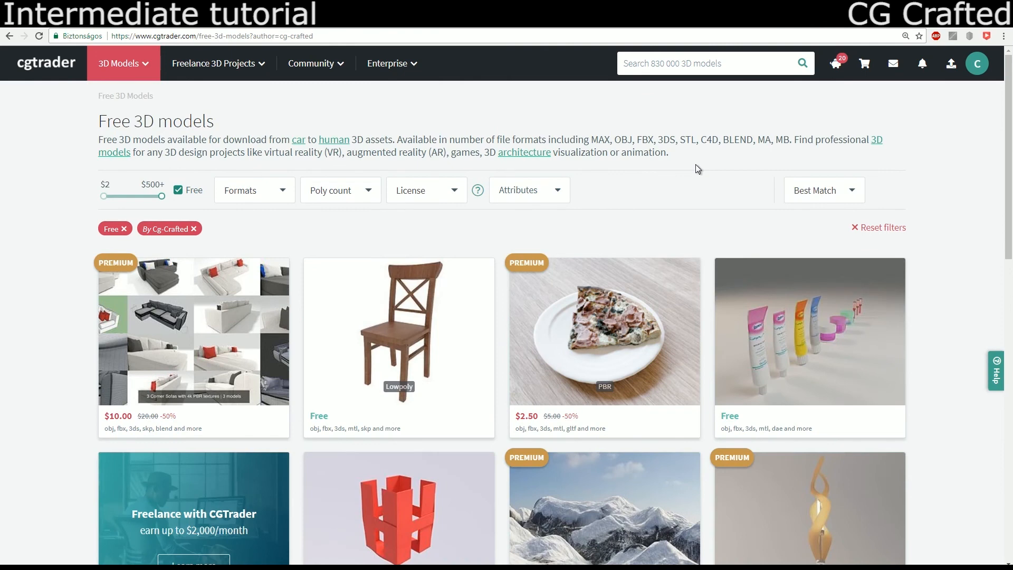
pyautogui.scroll(-1, 695, 168)
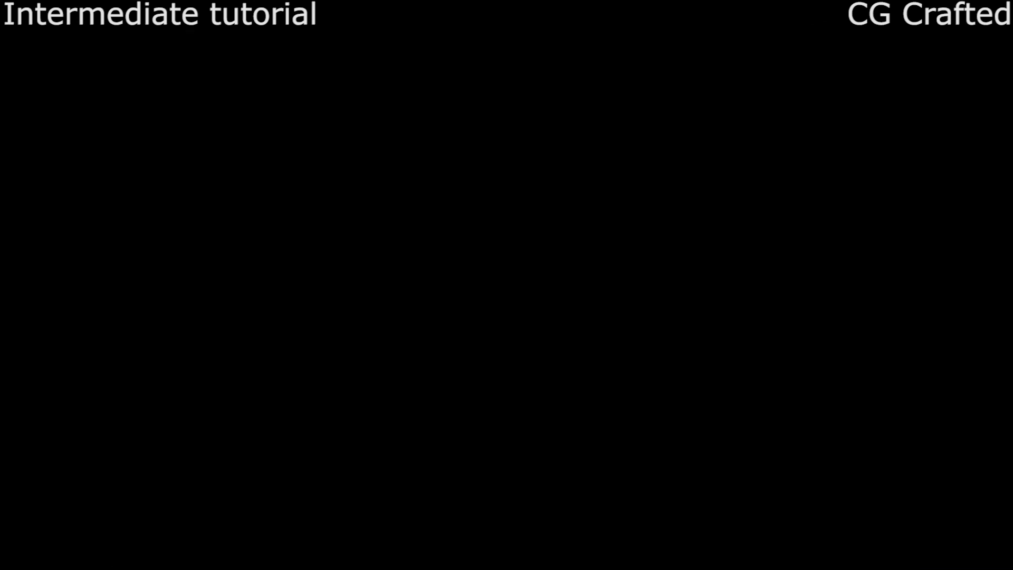